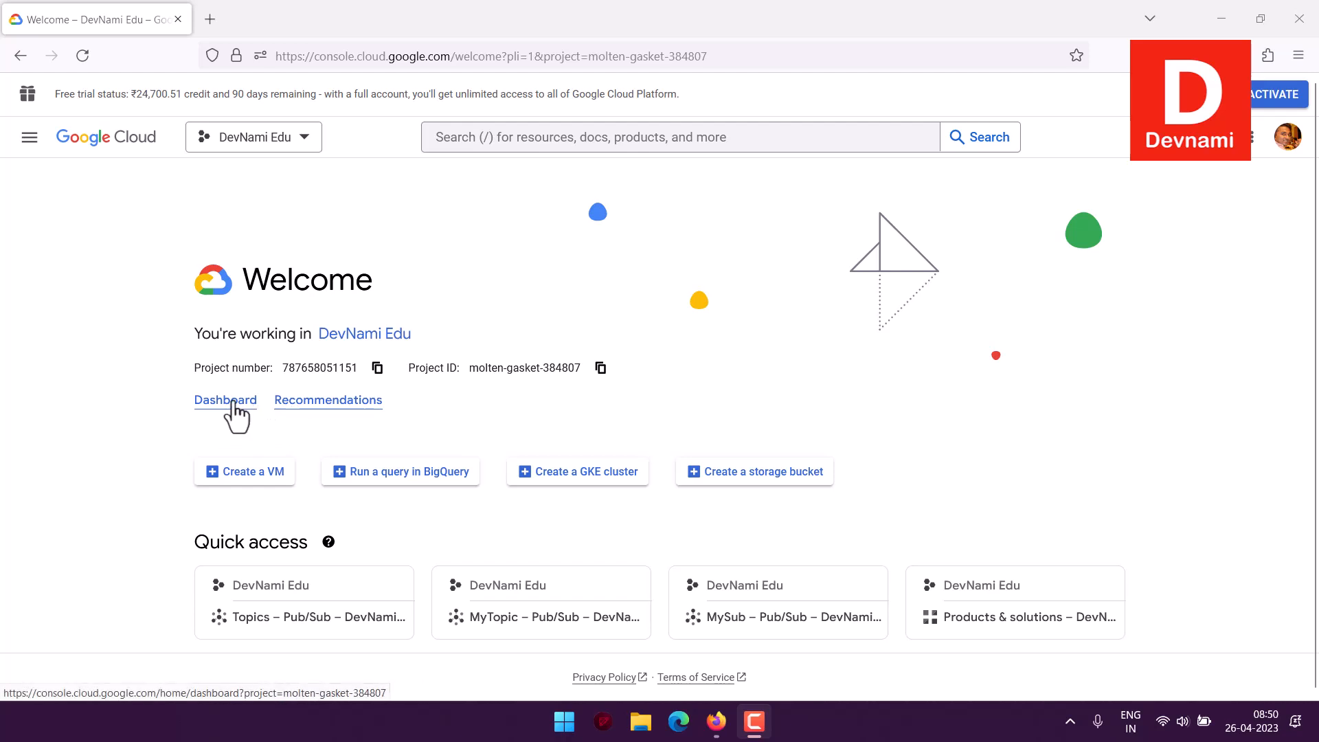
- Open the DevNami Edu project's Dashboard in a new browser tab and switch to that tab
right_click(235, 406)
left_click(261, 415)
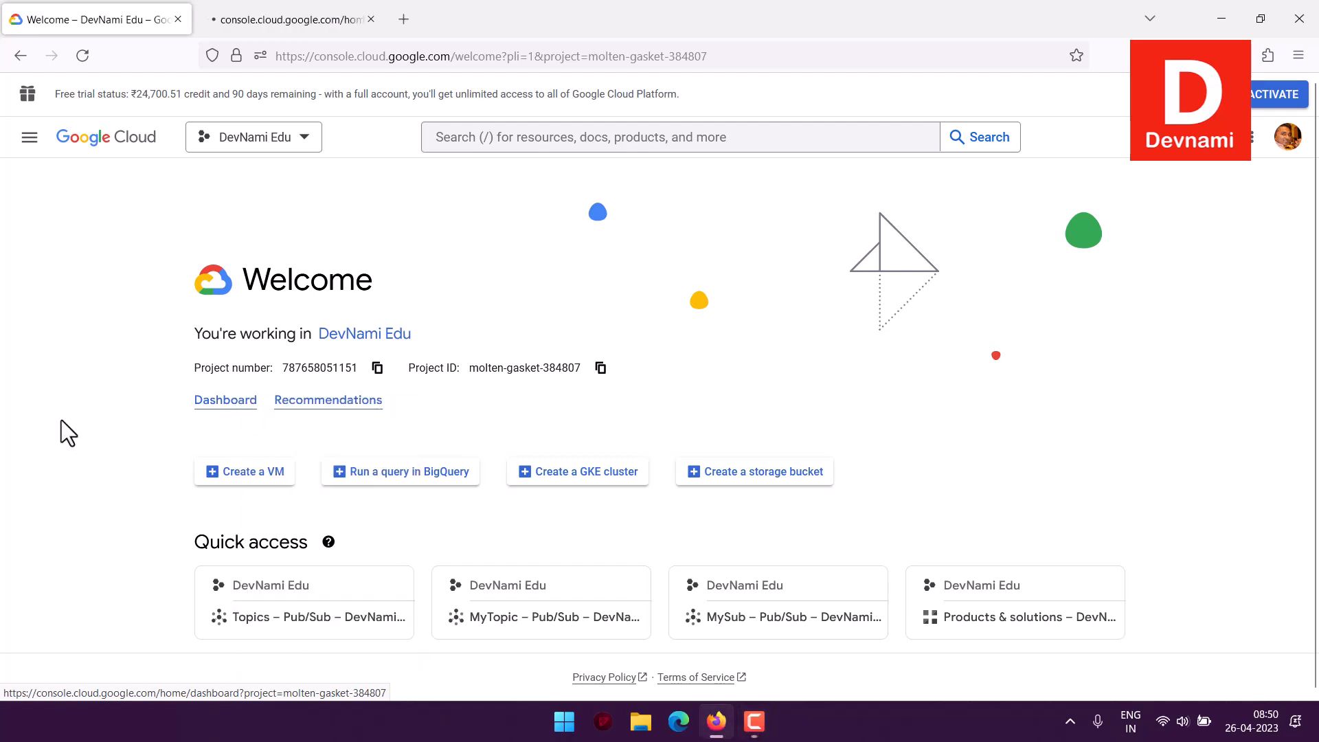
scroll(62, 416, "down", 2)
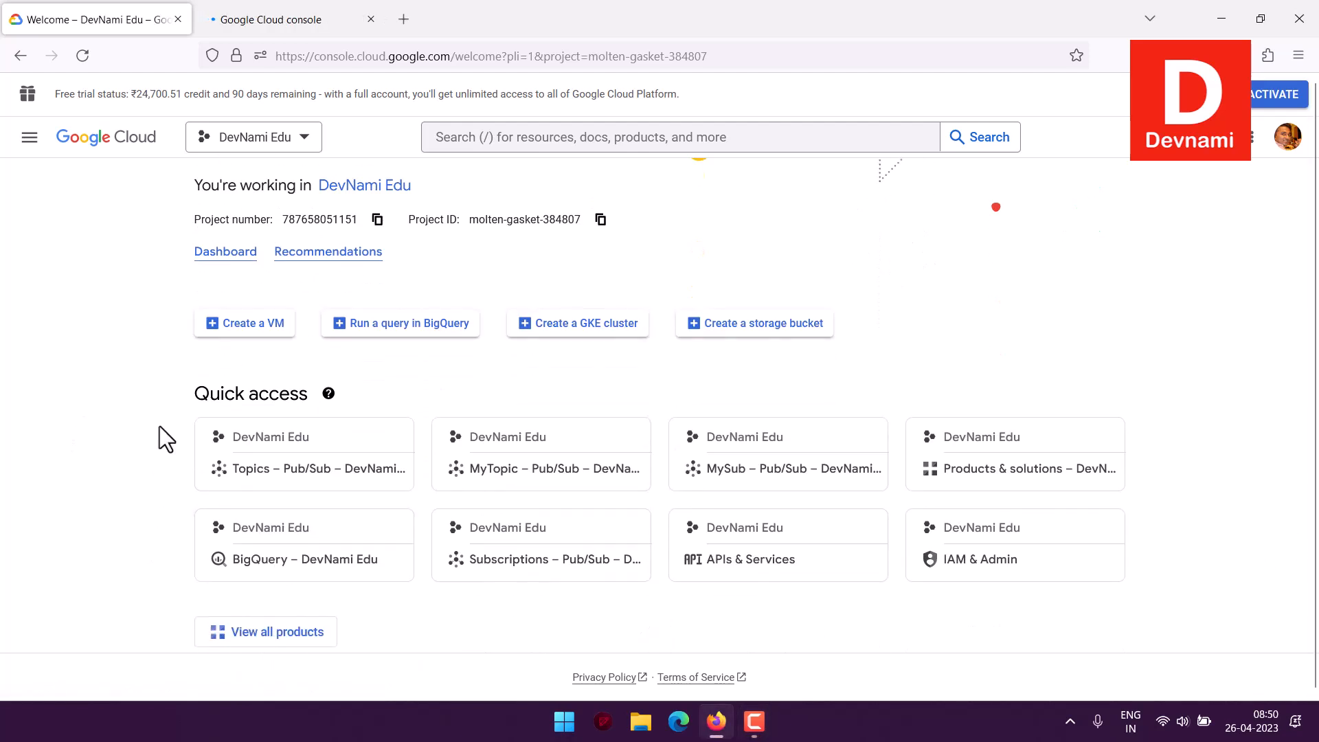
scroll(148, 476, "down", 1)
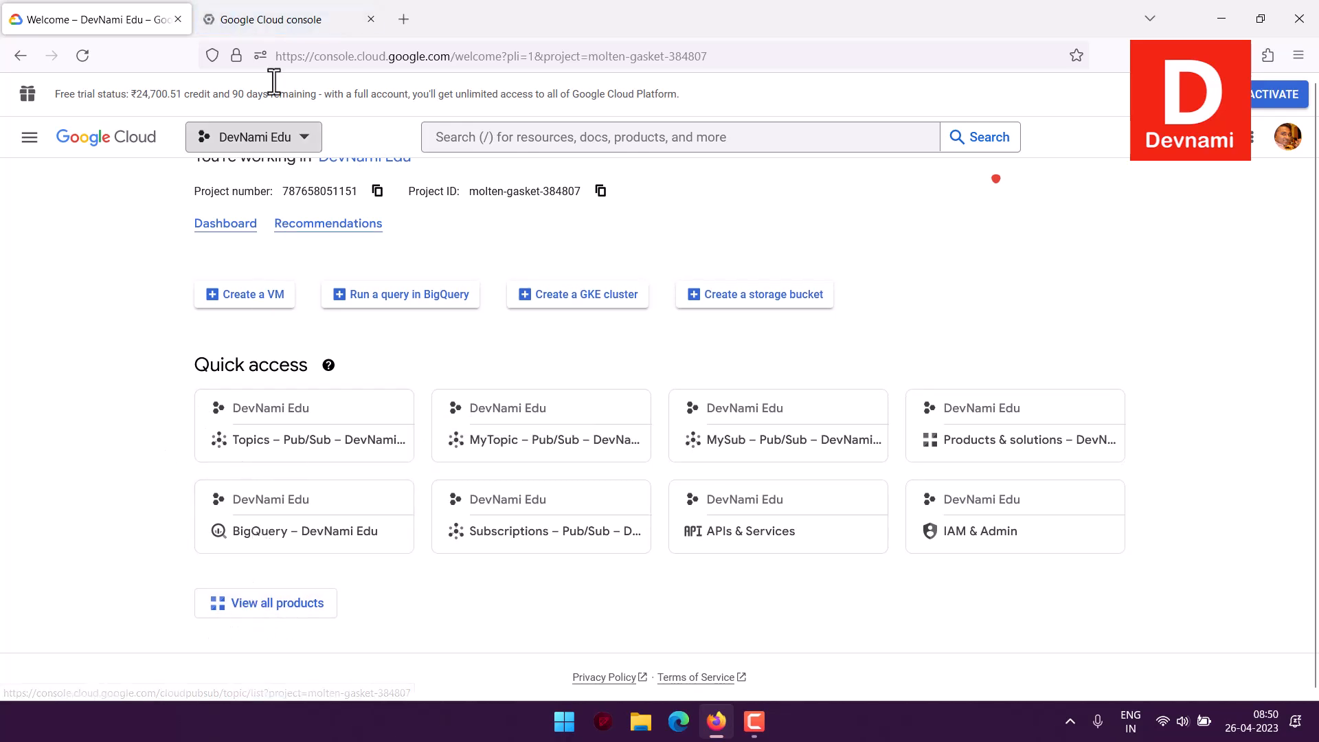
left_click(262, 23)
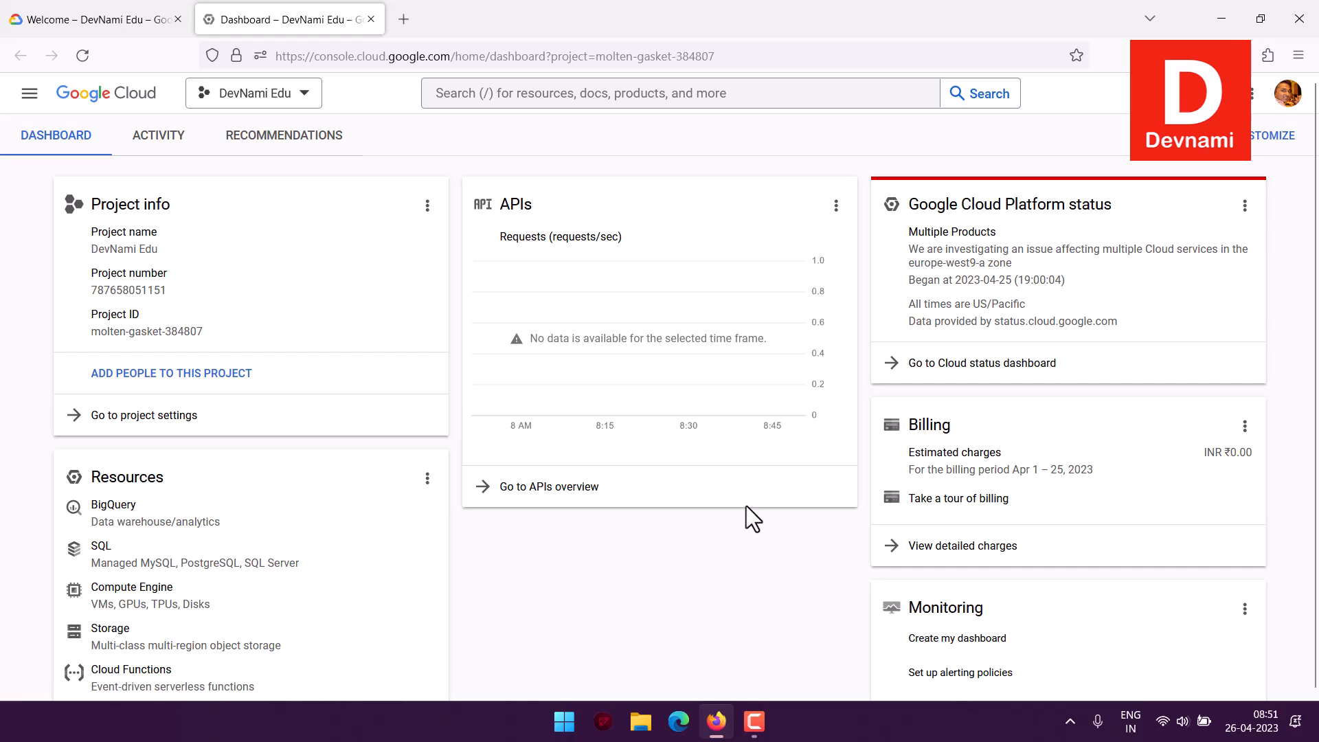
- Go to the All products page under Products & solutions and leave the tutorial
left_click(30, 95)
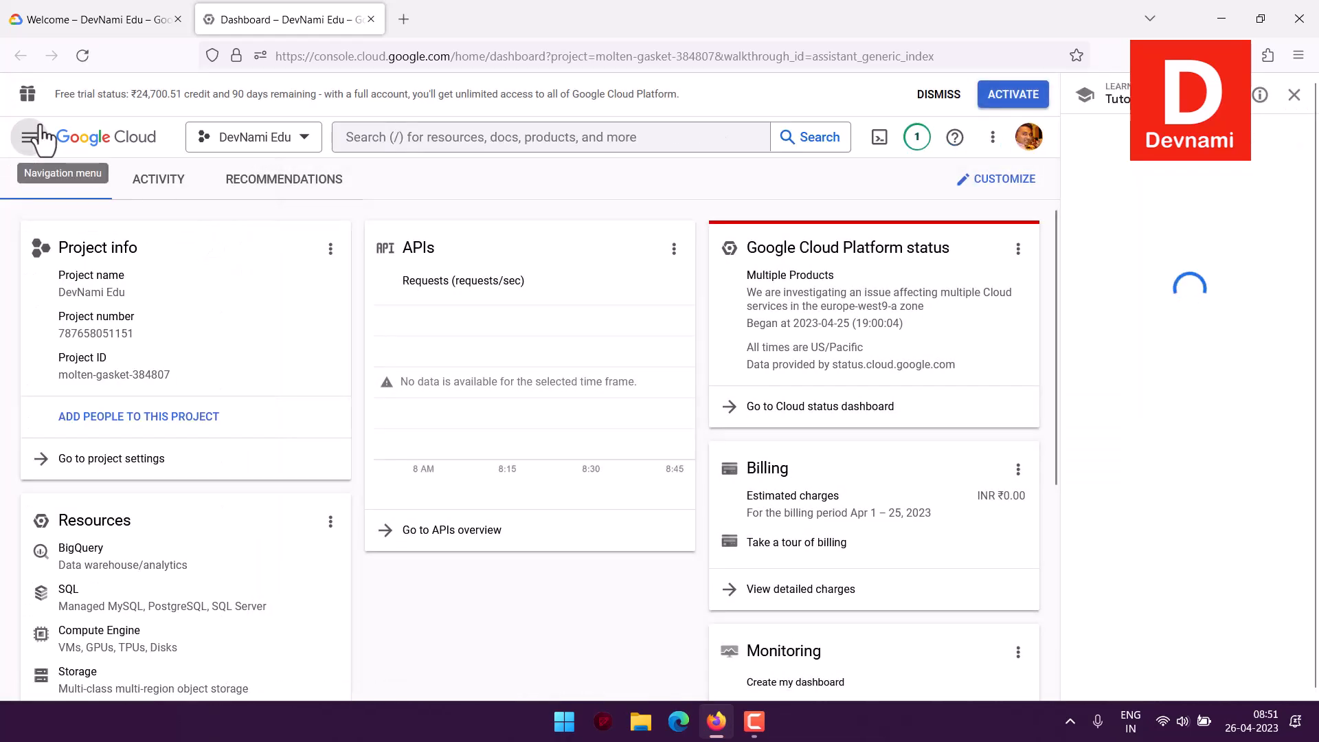
left_click(30, 138)
mouse_move(82, 234)
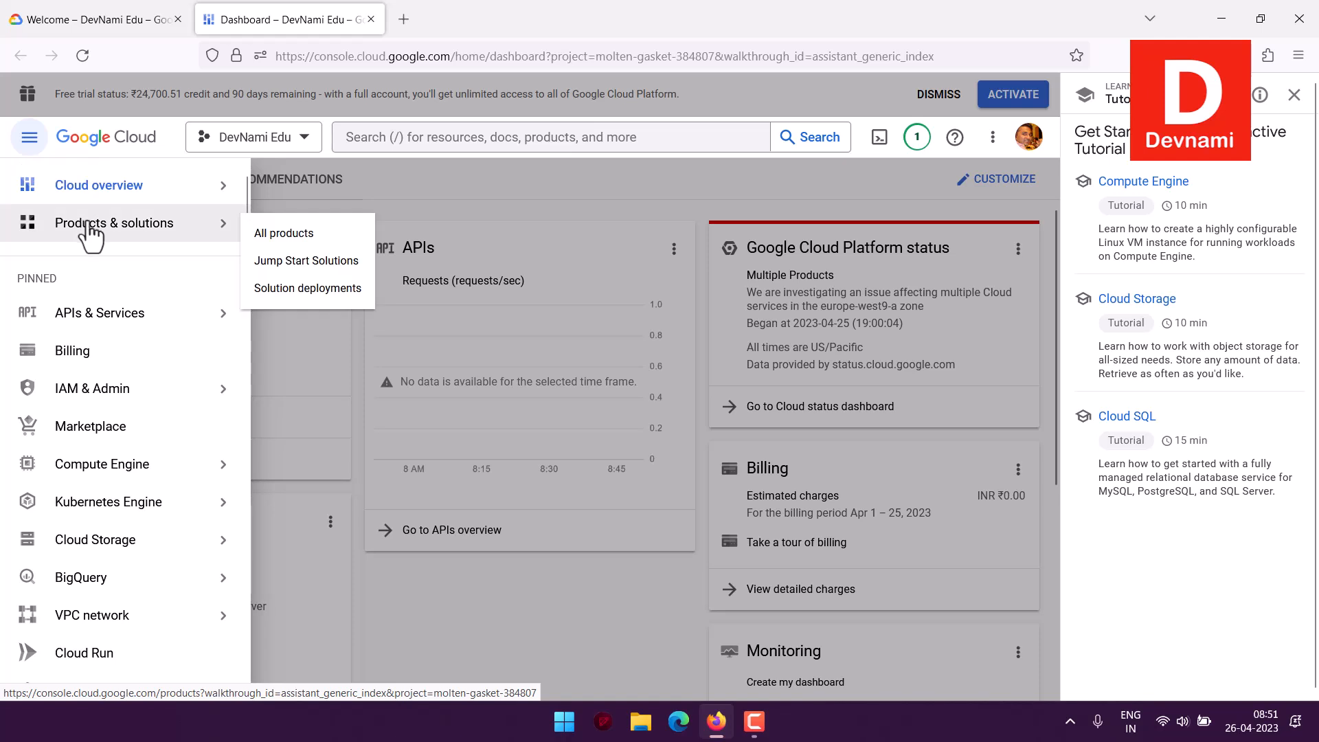
left_click(287, 239)
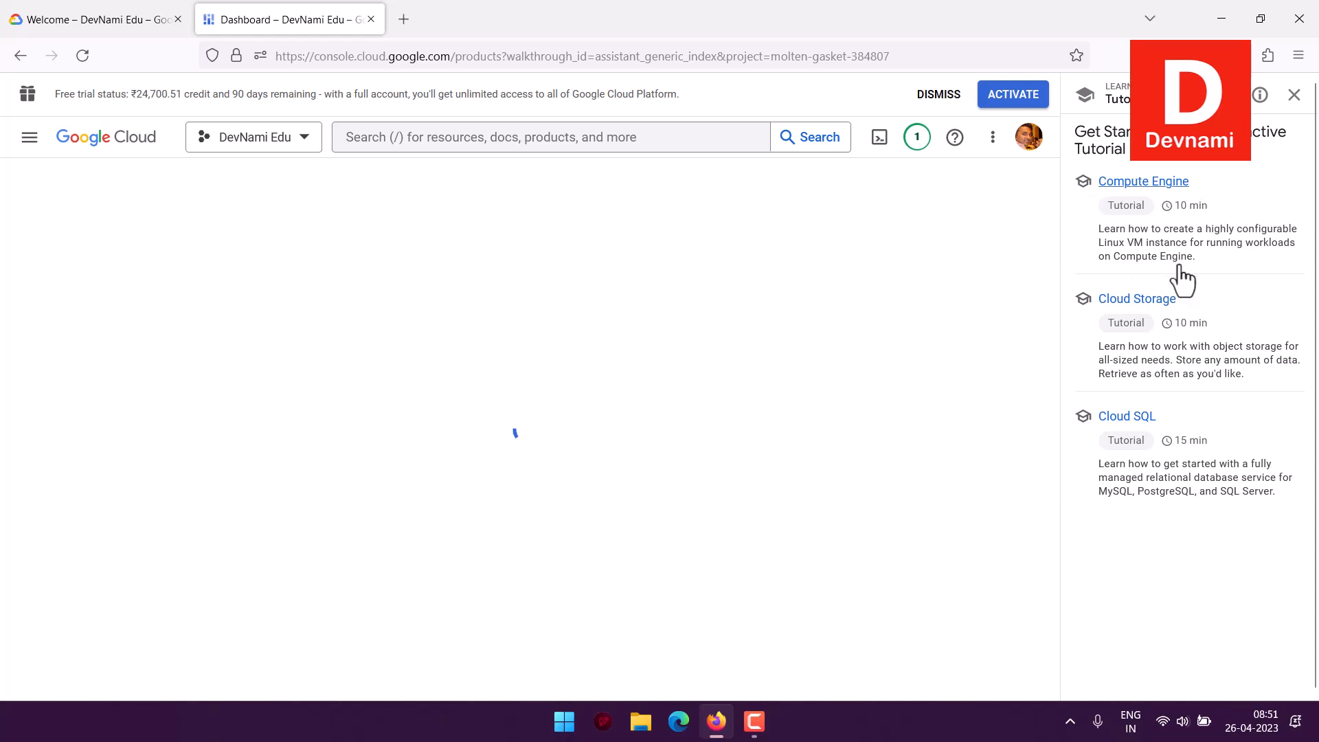
left_click(1294, 95)
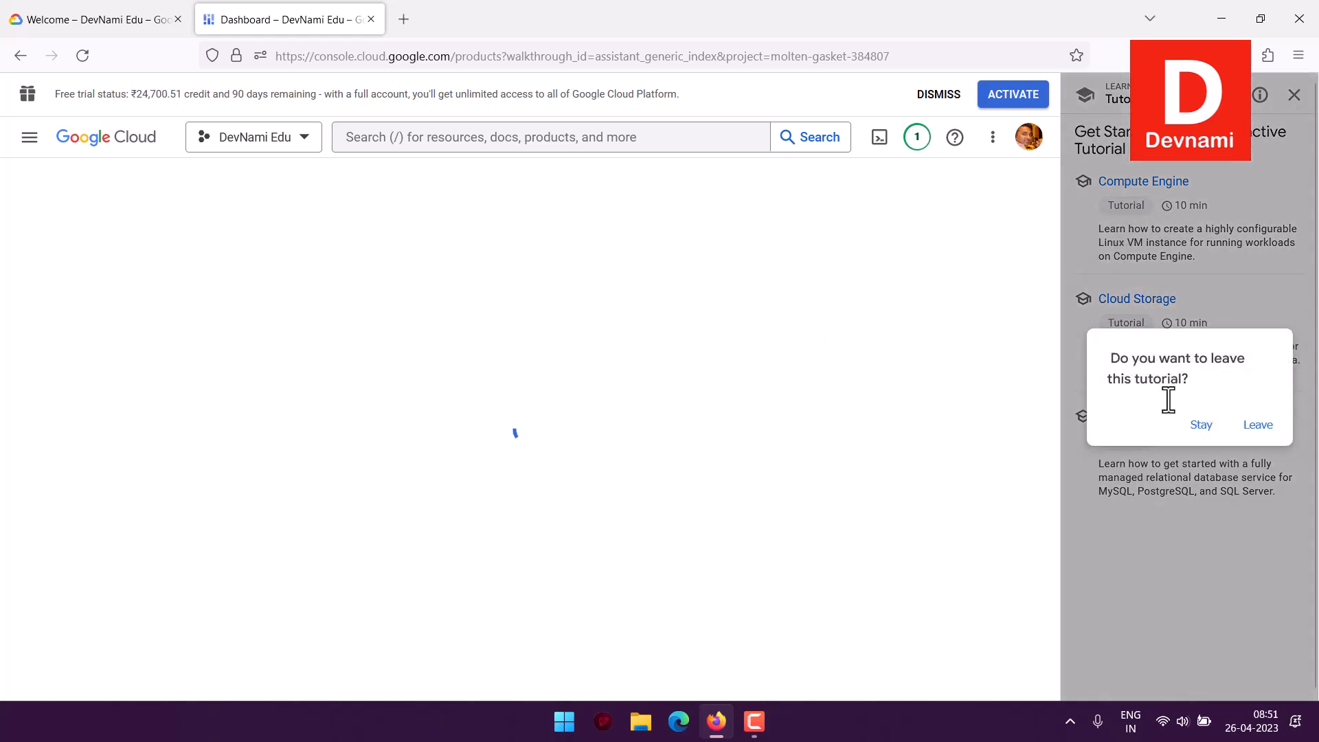
left_click(1258, 426)
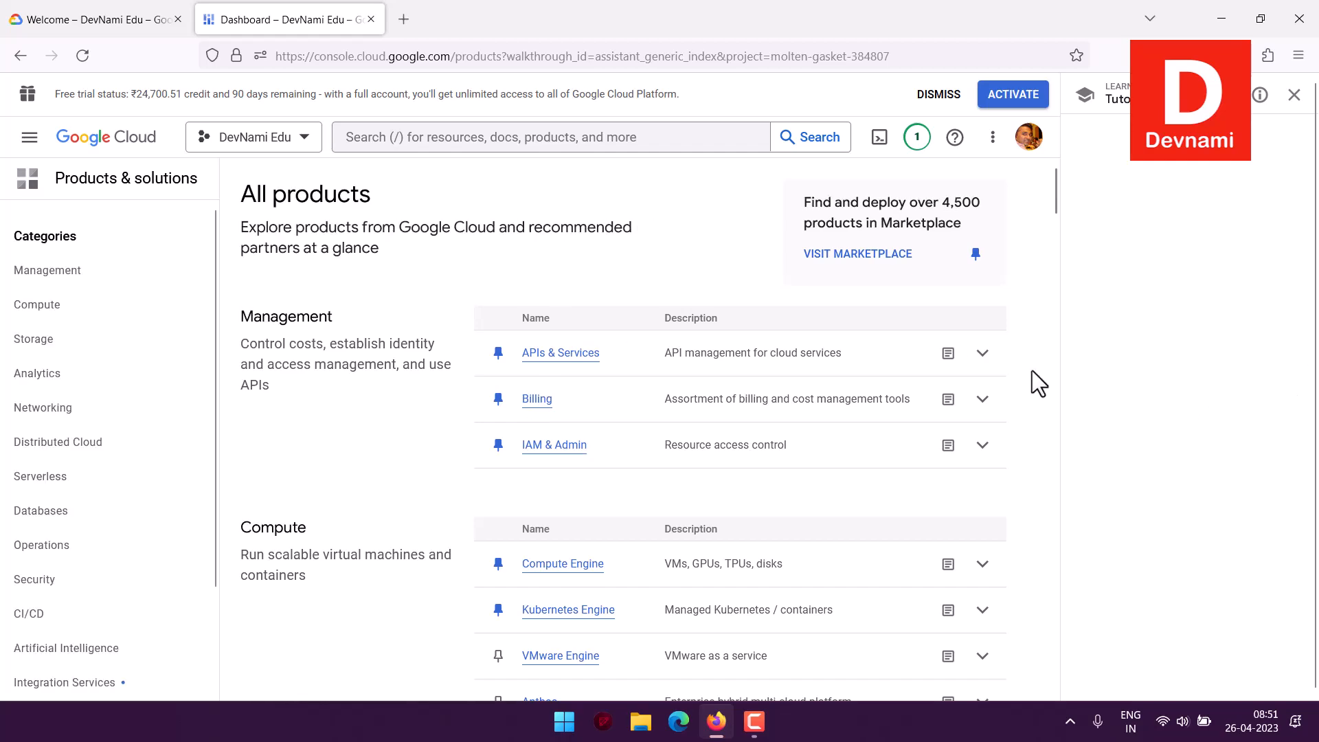
- Open the SQL product from the Databases category of the product list
scroll(453, 312, "down", 8)
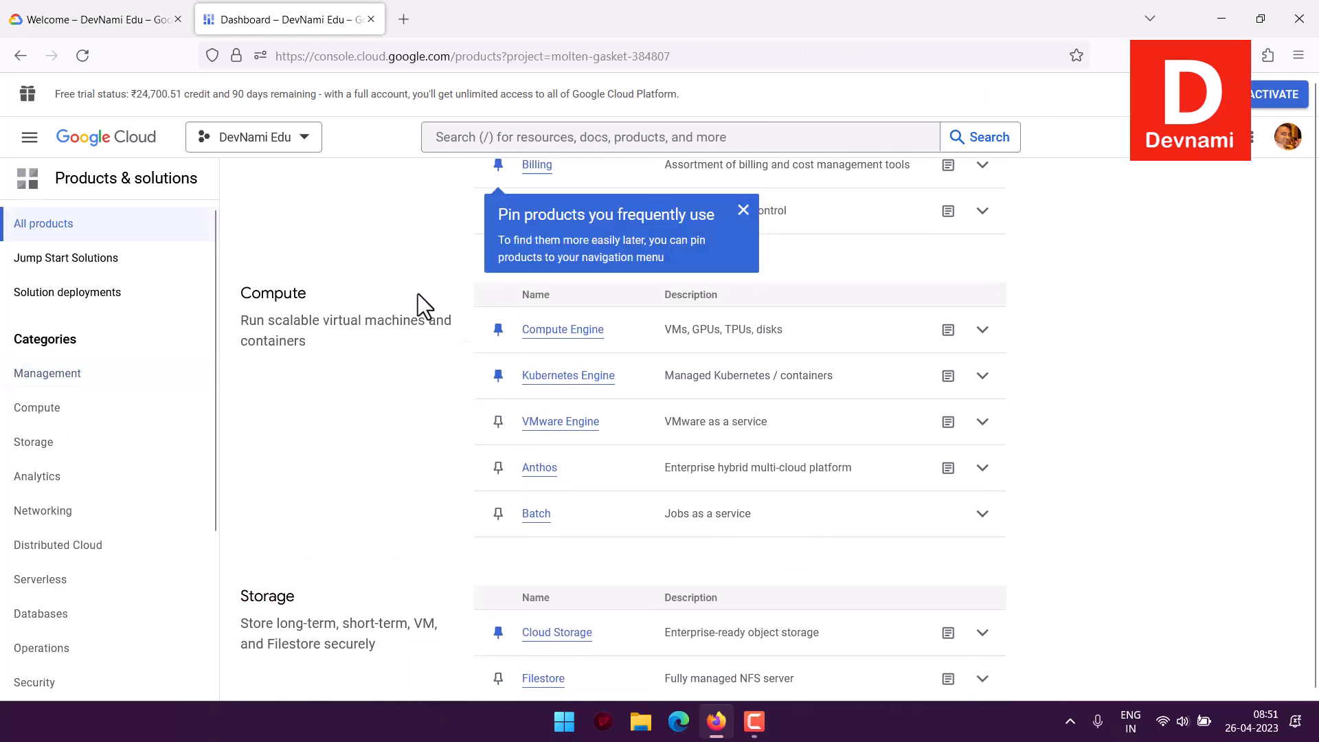
scroll(416, 294, "down", 1)
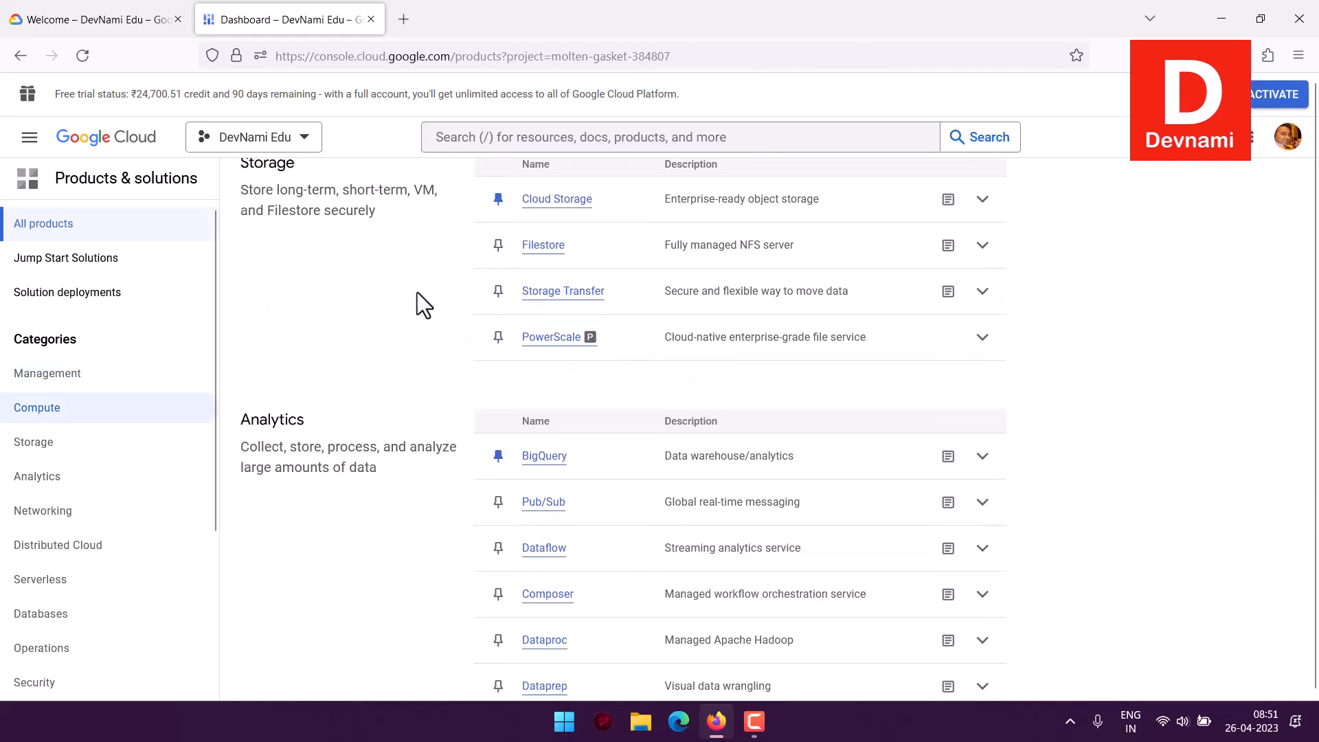
scroll(417, 293, "down", 6)
scroll(418, 297, "down", 10)
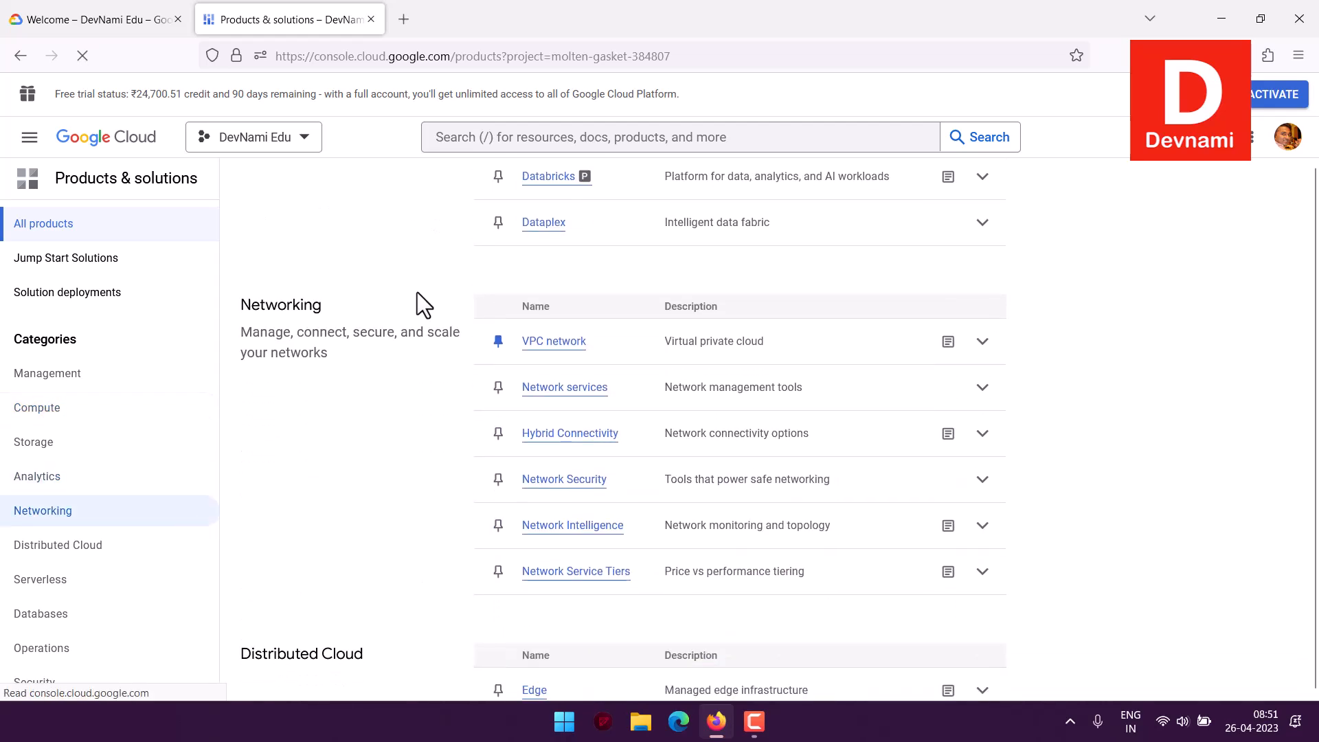
scroll(417, 292, "down", 5)
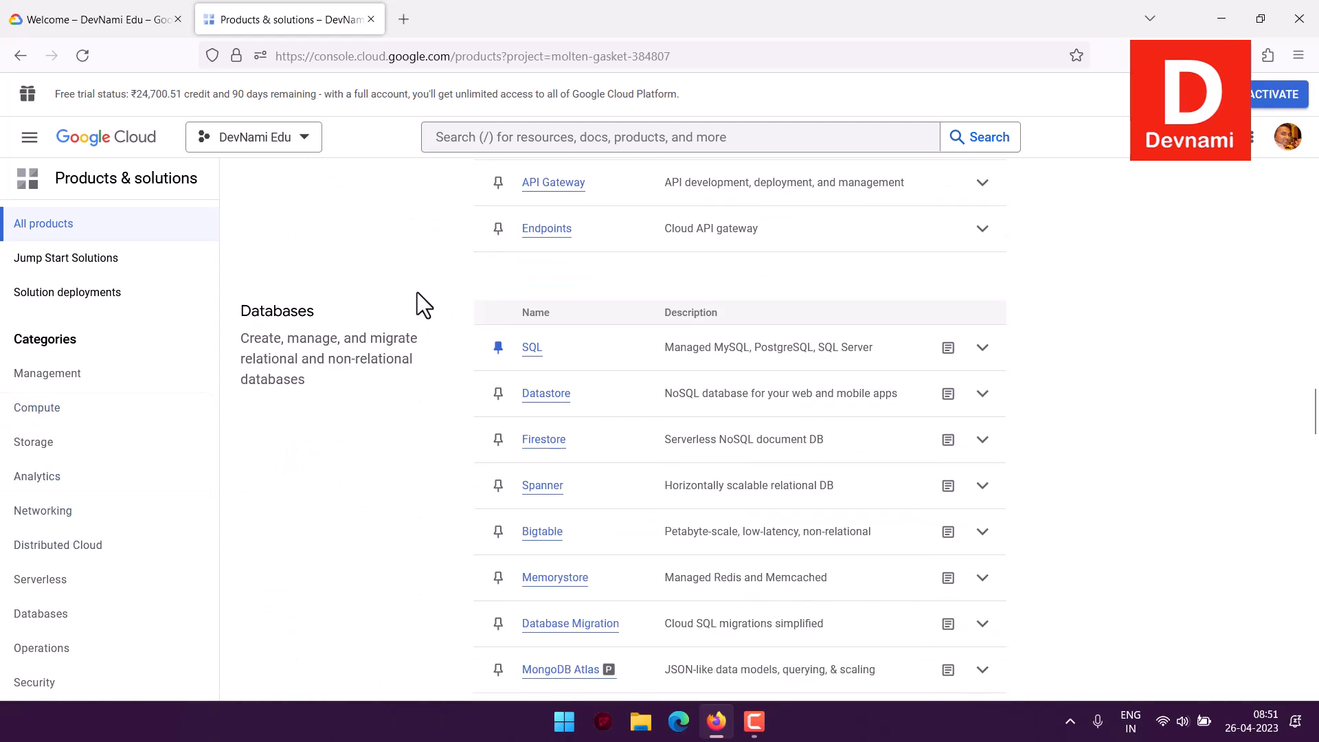
left_click(539, 349)
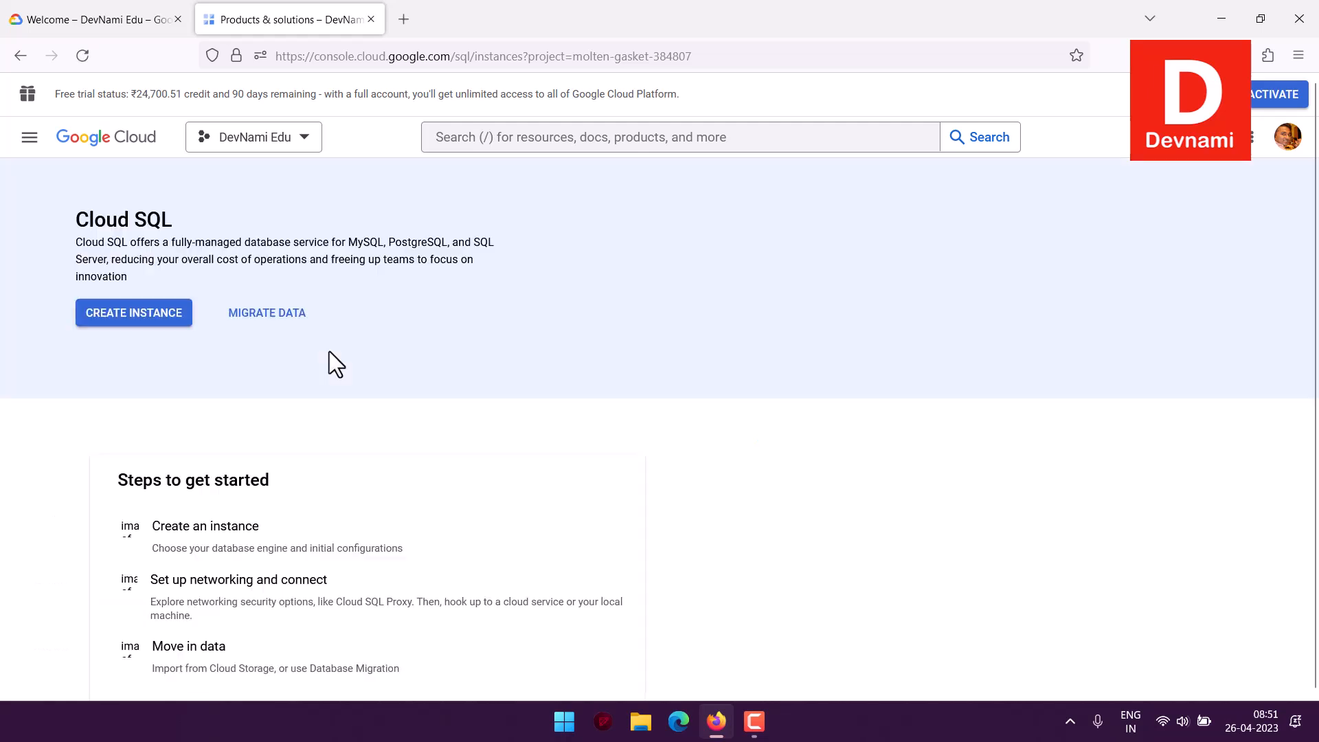
- Start creating a Cloud SQL instance with the free credits
left_click_drag(76, 245, 84, 215)
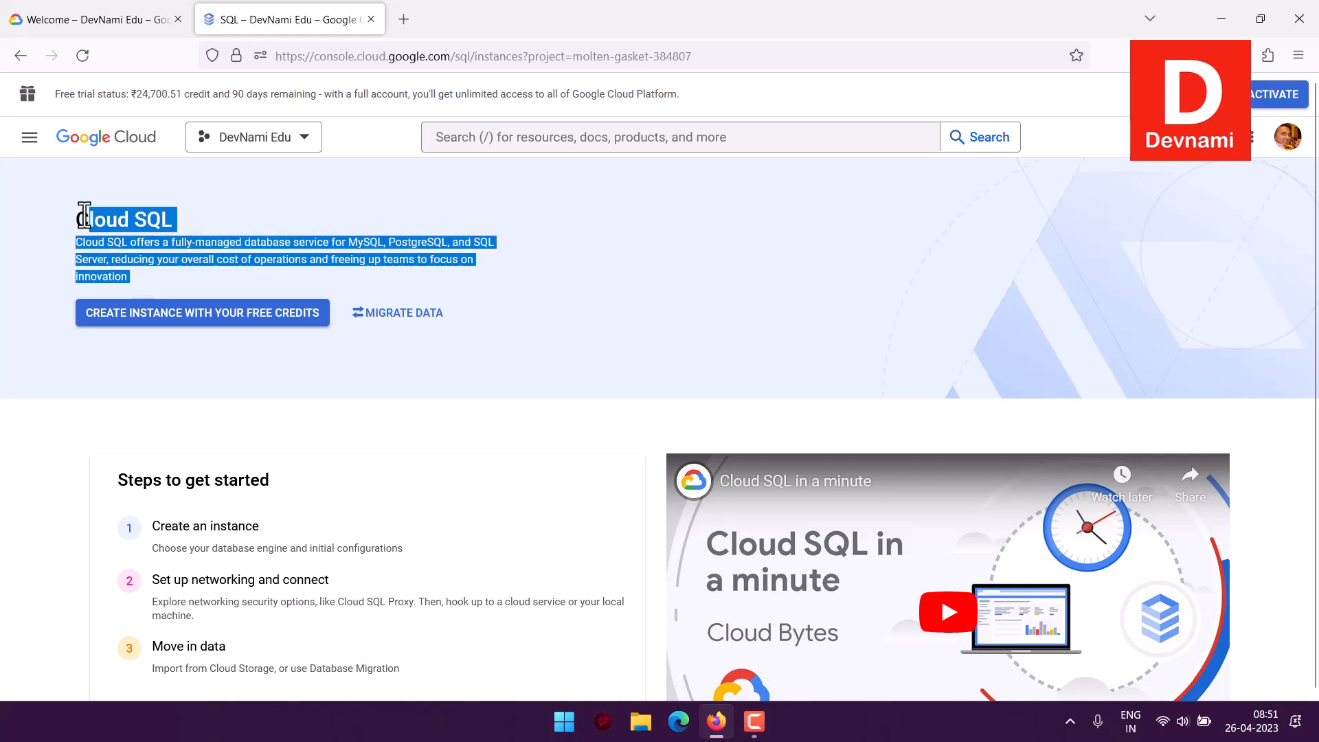
left_click(168, 282)
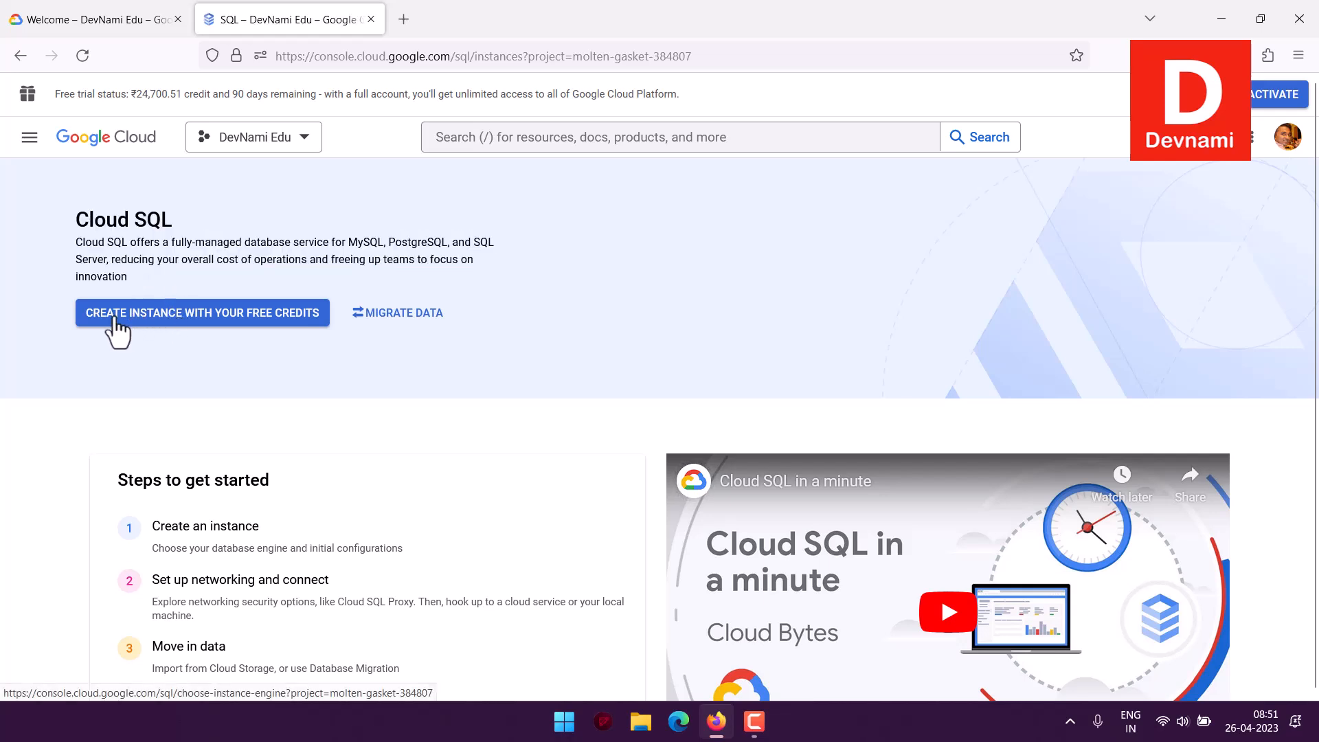
left_click(199, 318)
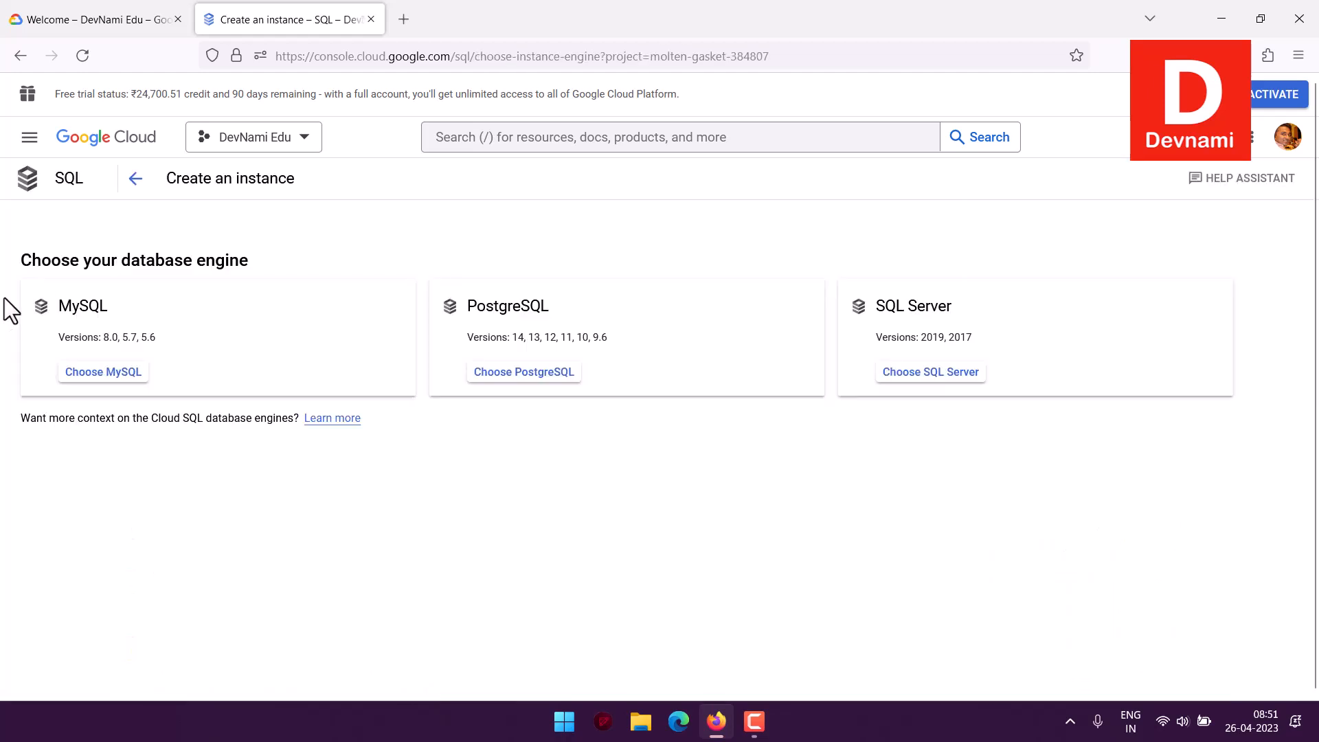
- Review the available database engines and choose MySQL for the new instance
left_click_drag(22, 264, 283, 258)
left_click(283, 259)
left_click_drag(174, 418, 133, 418)
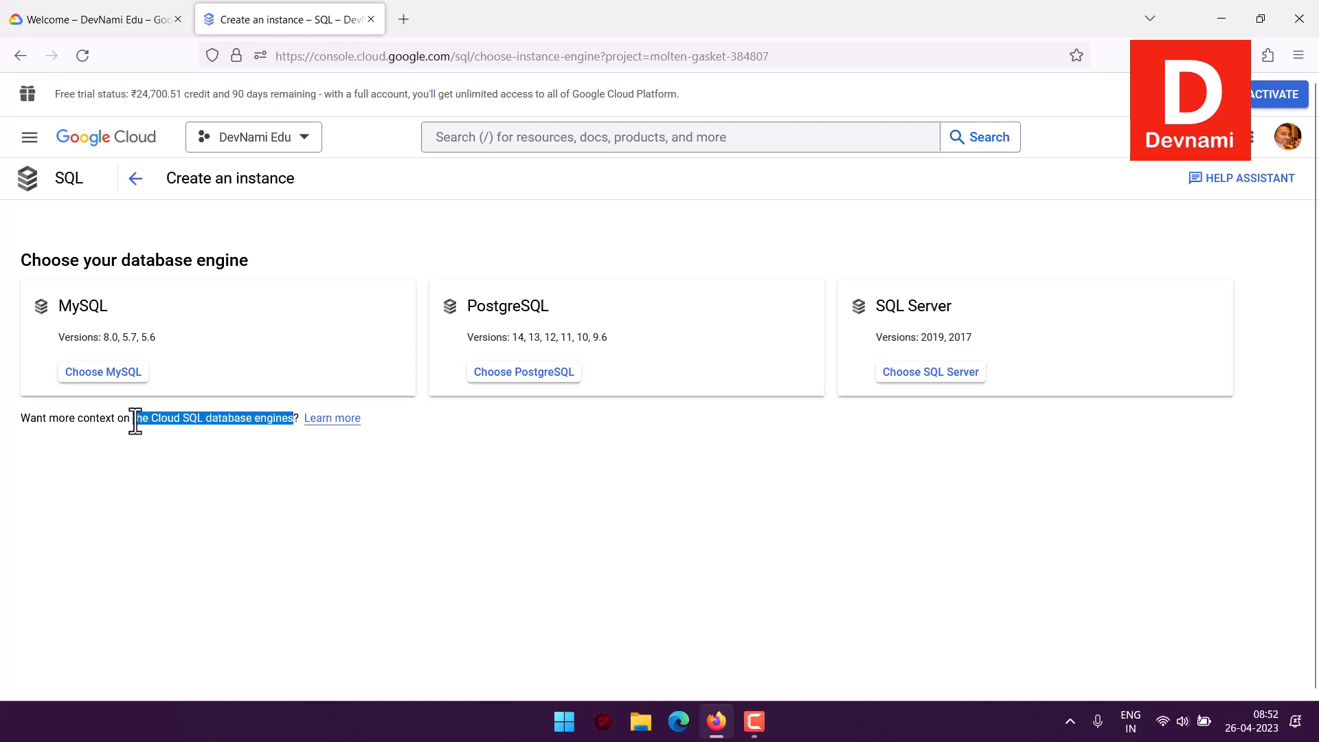
left_click(131, 418)
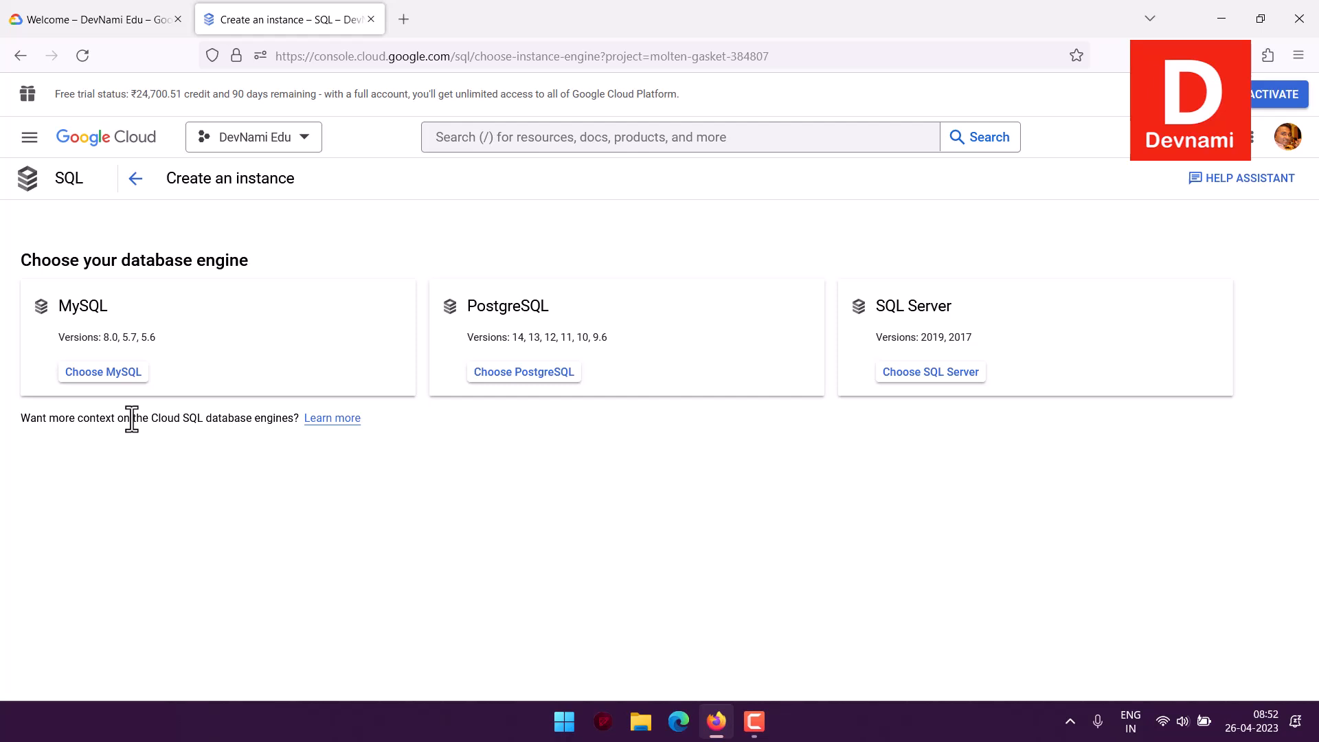
left_click_drag(20, 261, 277, 256)
left_click(6, 269)
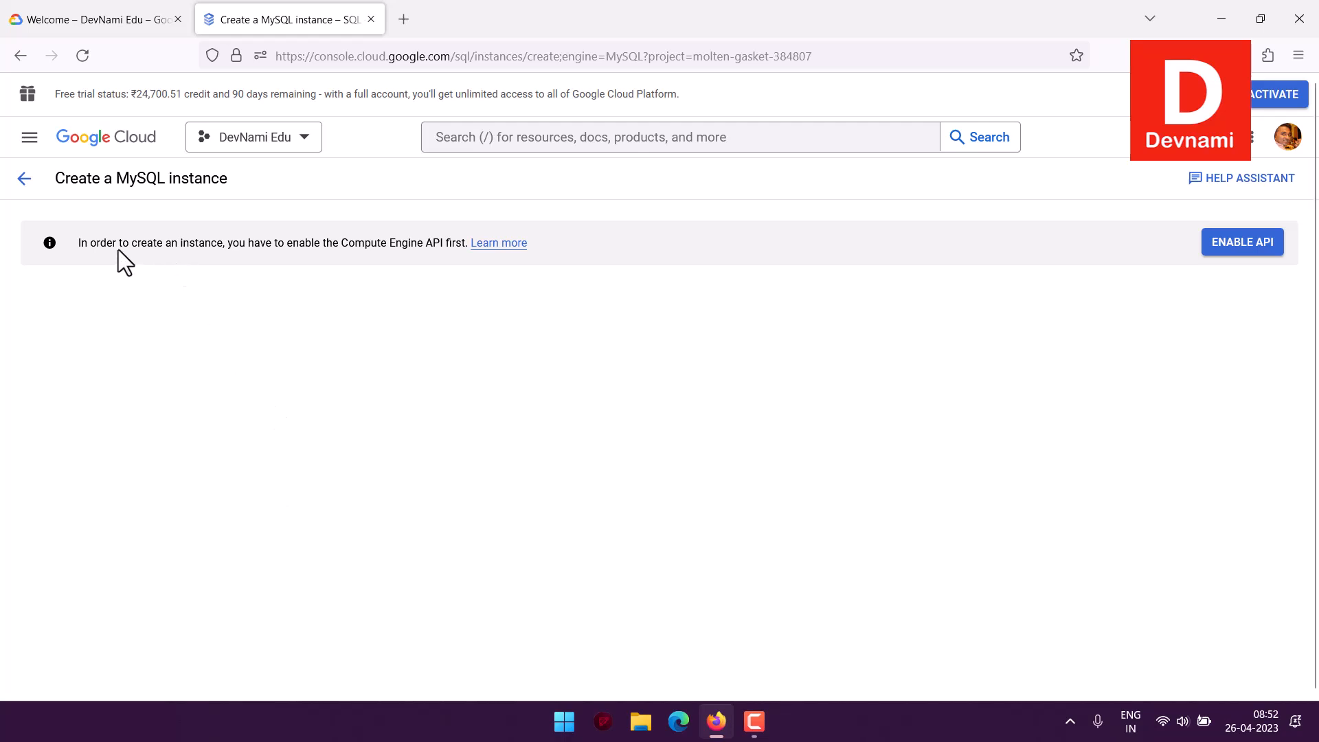
- Enable the Compute Engine API required for creating the MySQL instance
left_click_drag(121, 247, 421, 242)
left_click(342, 245)
left_click(456, 242)
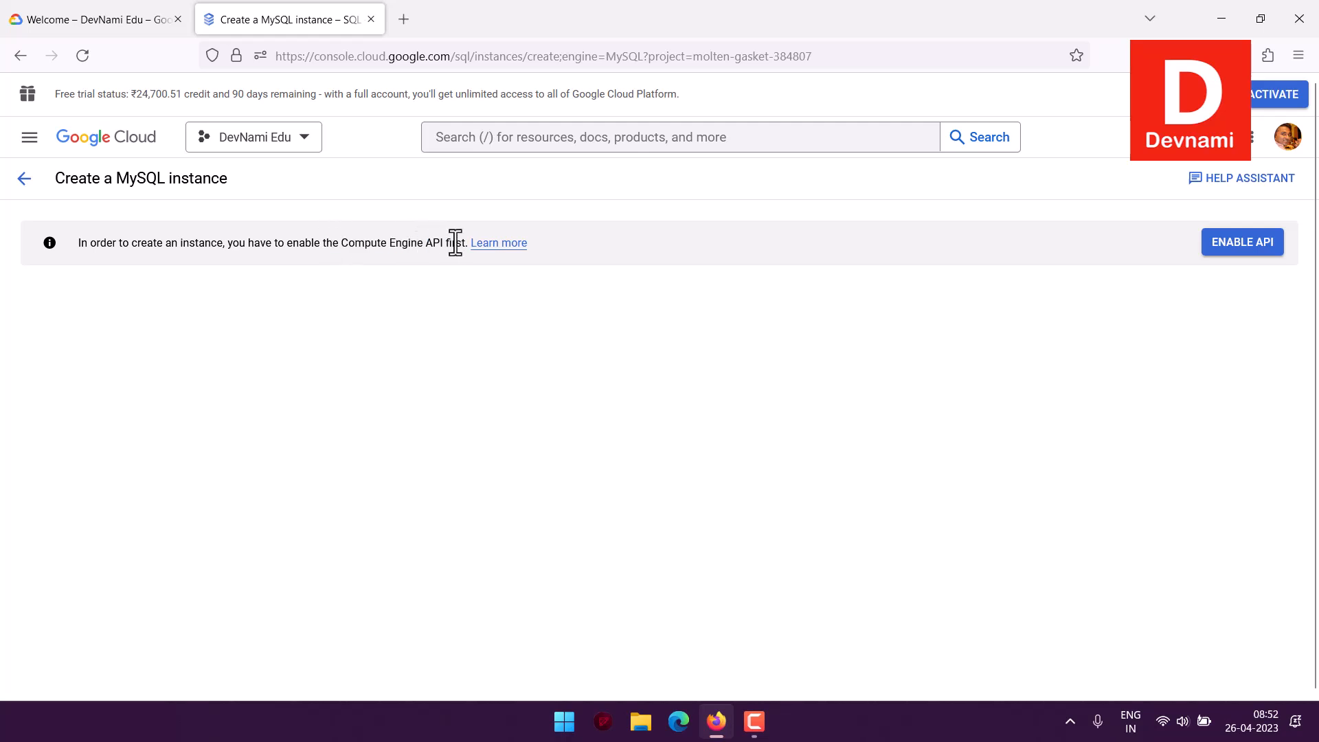
left_click(1261, 240)
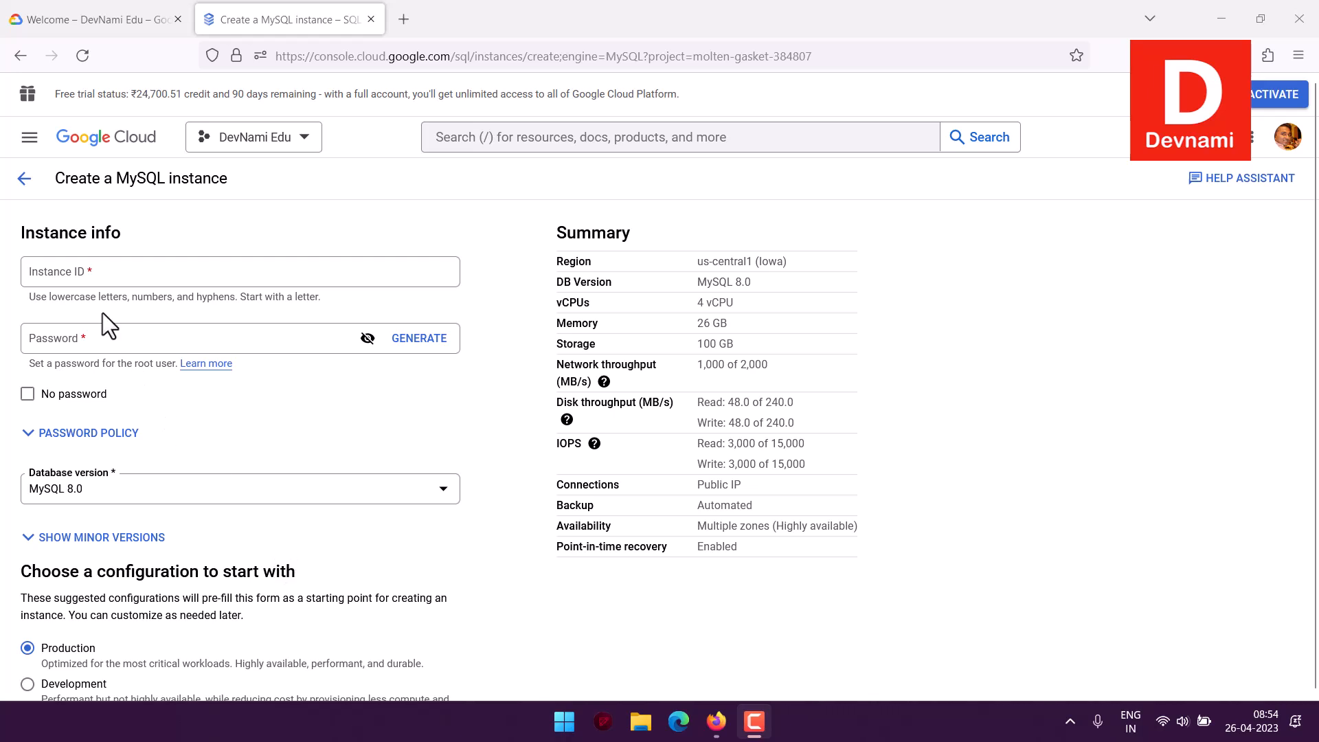
- Set the instance ID of the new MySQL instance to devmysql
left_click(88, 278)
type("my")
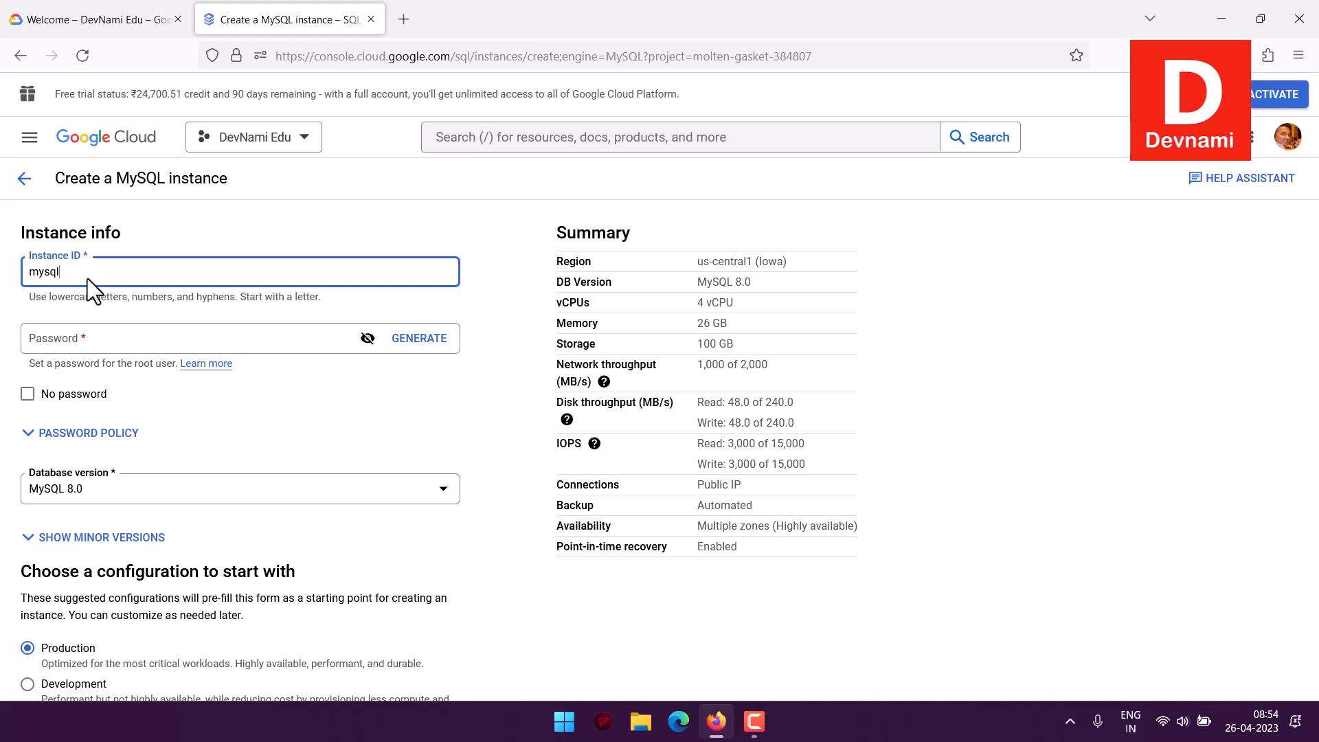
type("sql")
key("BackSpace")
key("BackSpace")
key("BackSpace")
key("BackSpace")
key("BackSpace")
type("devm")
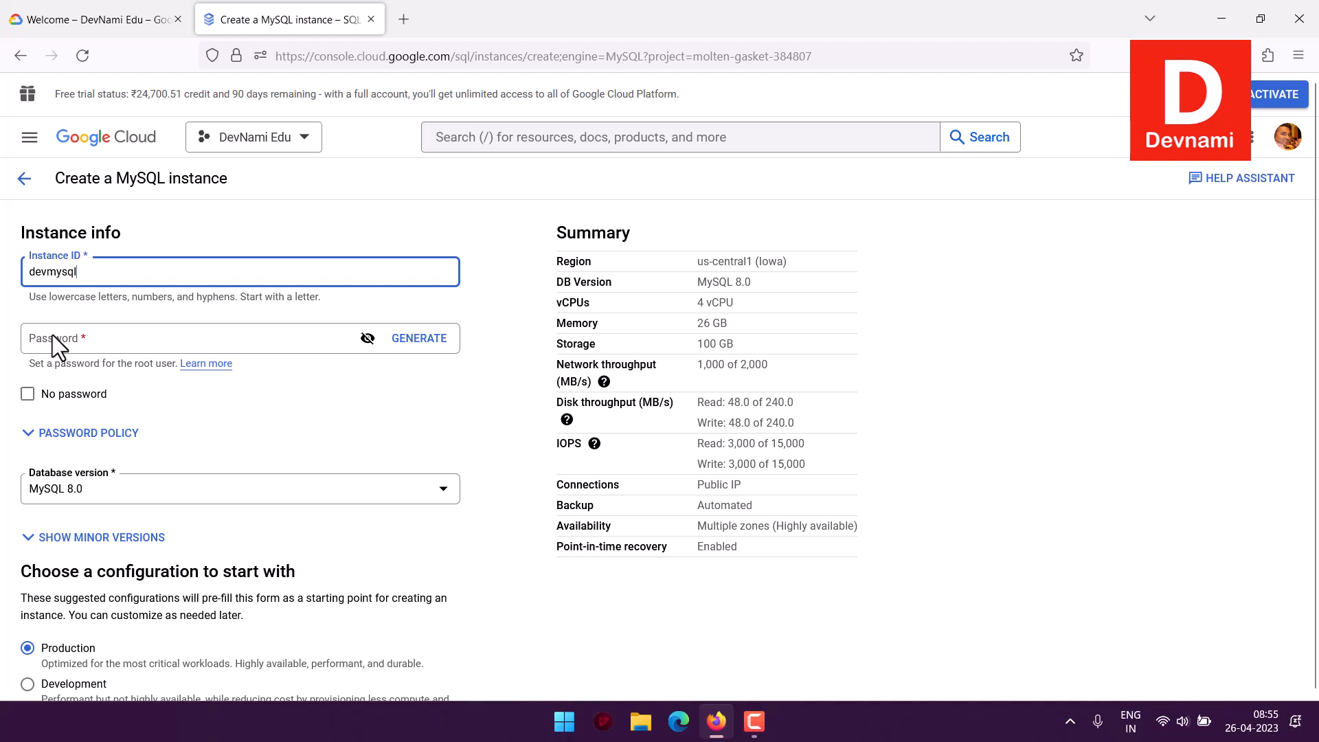
- Paste the root user's password into the Password field
left_click(1161, 723)
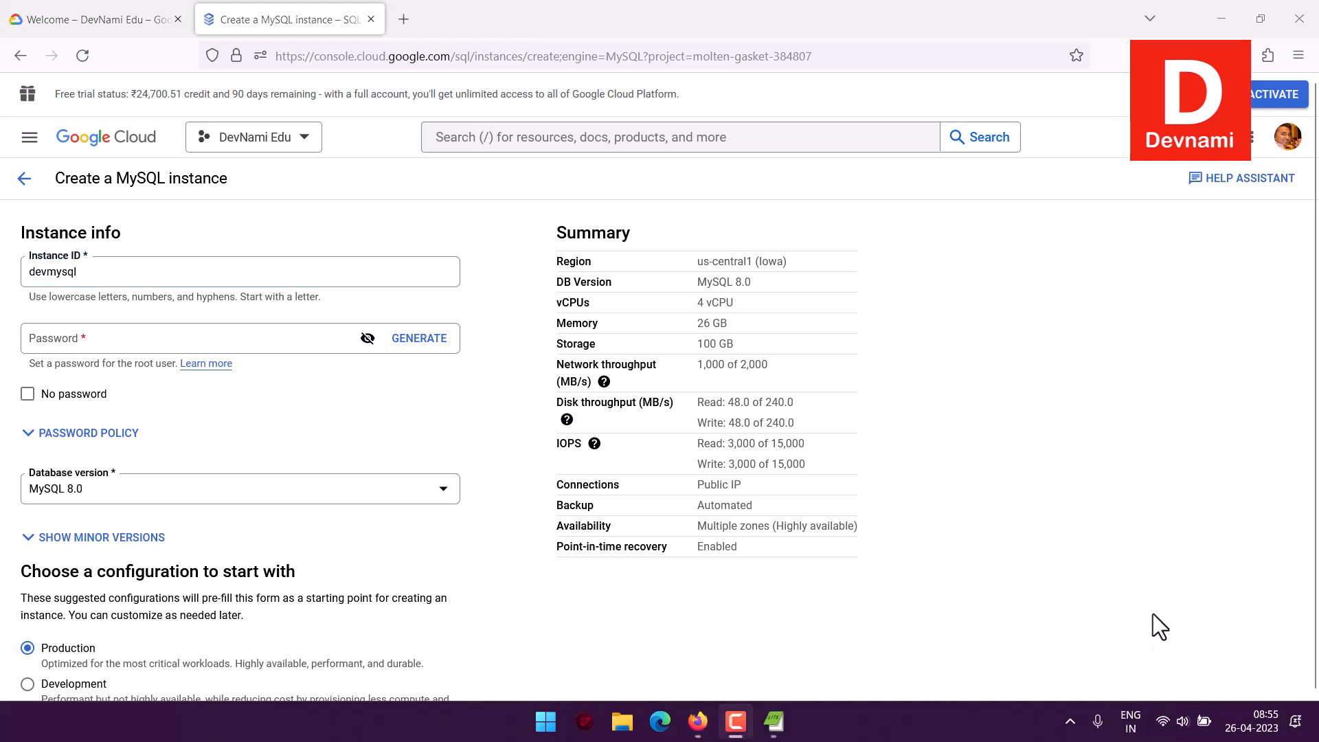
left_click(47, 336)
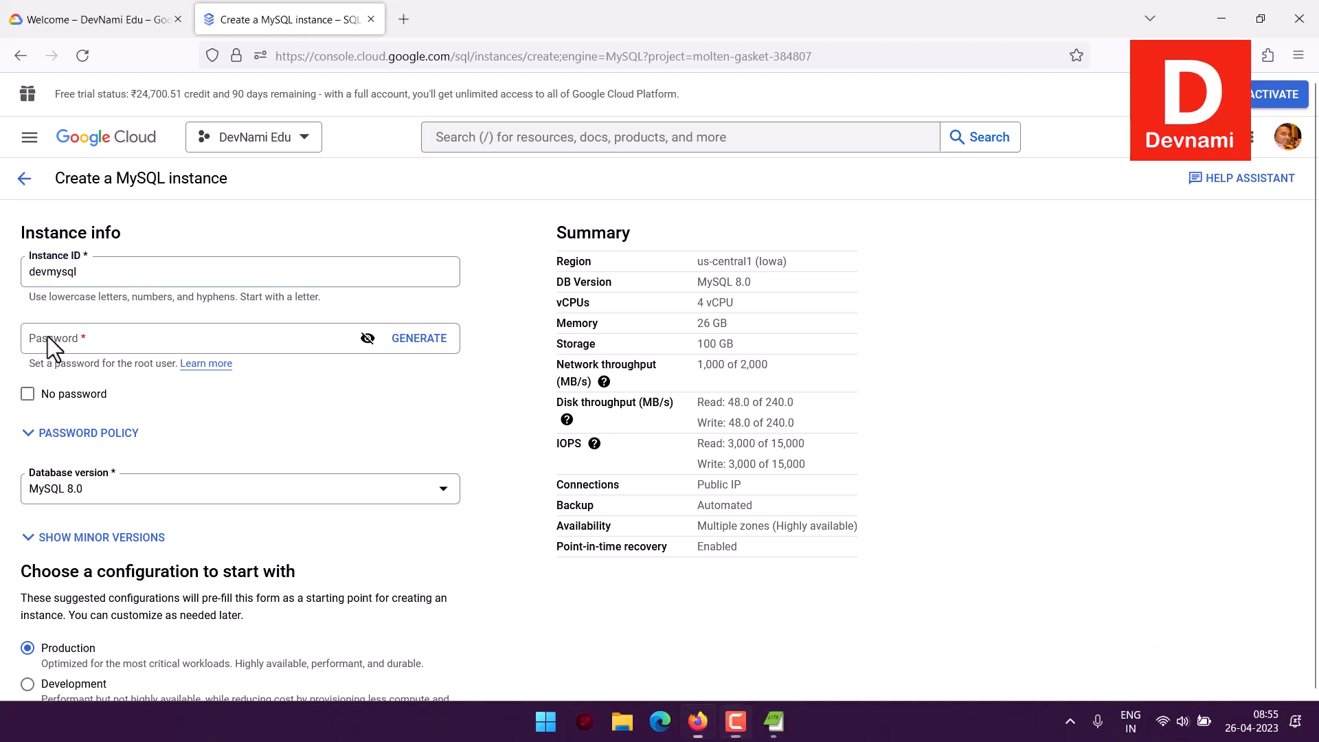
key("ctrl+v")
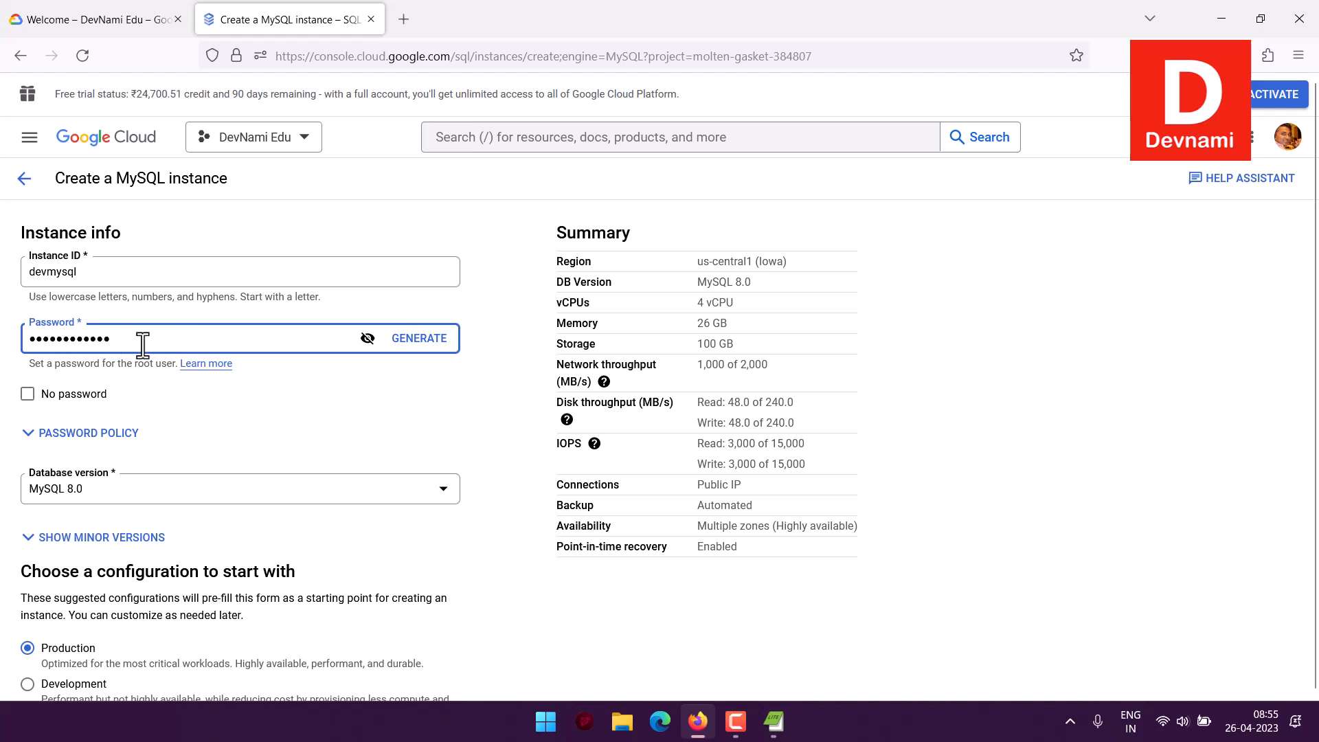
- Expand the password policy section, examine the instance-level policy options, and collapse it again
left_click(76, 433)
scroll(255, 467, "down", 2)
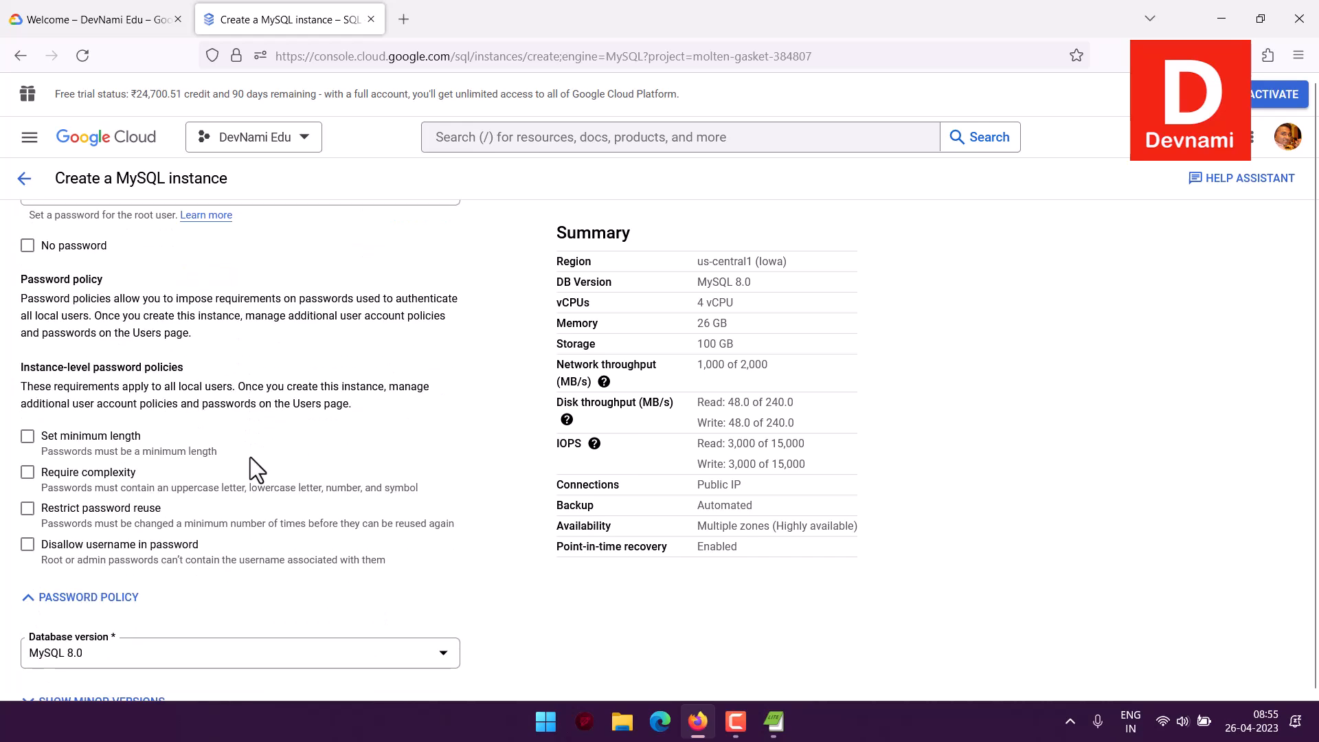
scroll(233, 366, "up", 1)
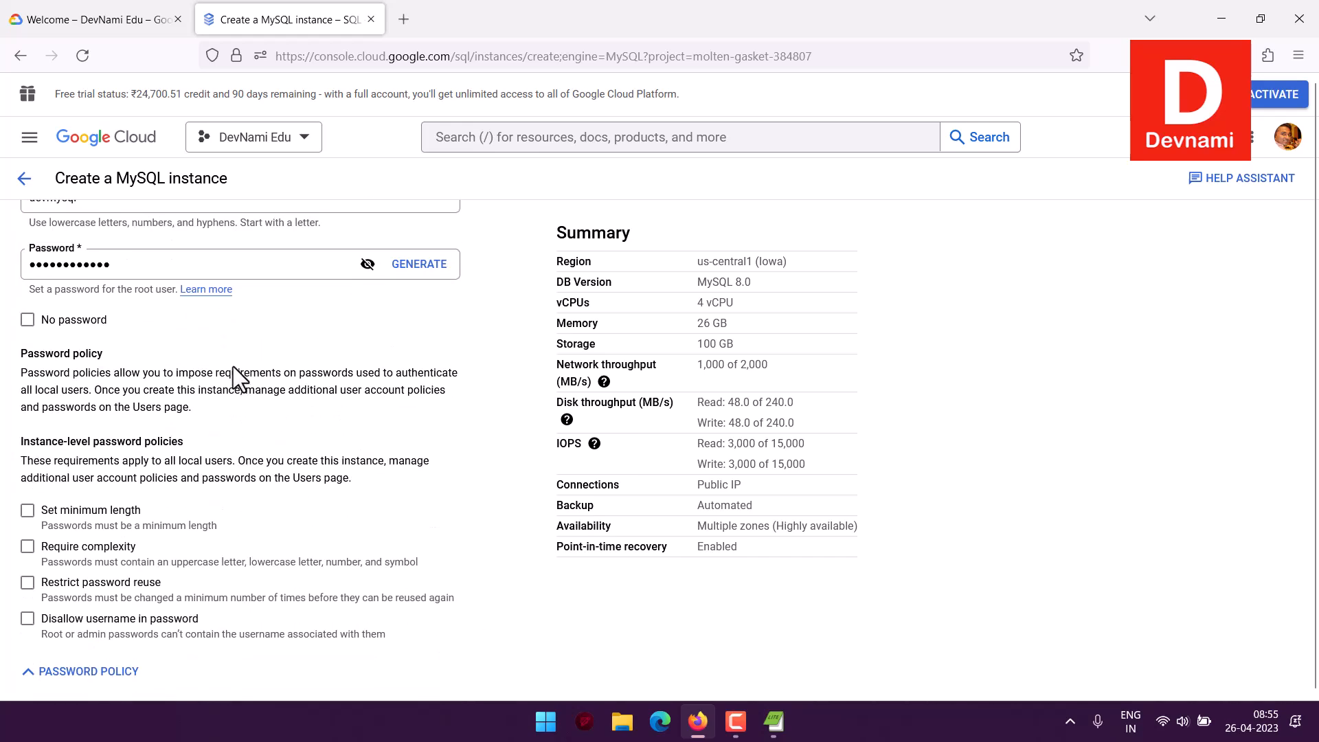
scroll(273, 365, "down", 1)
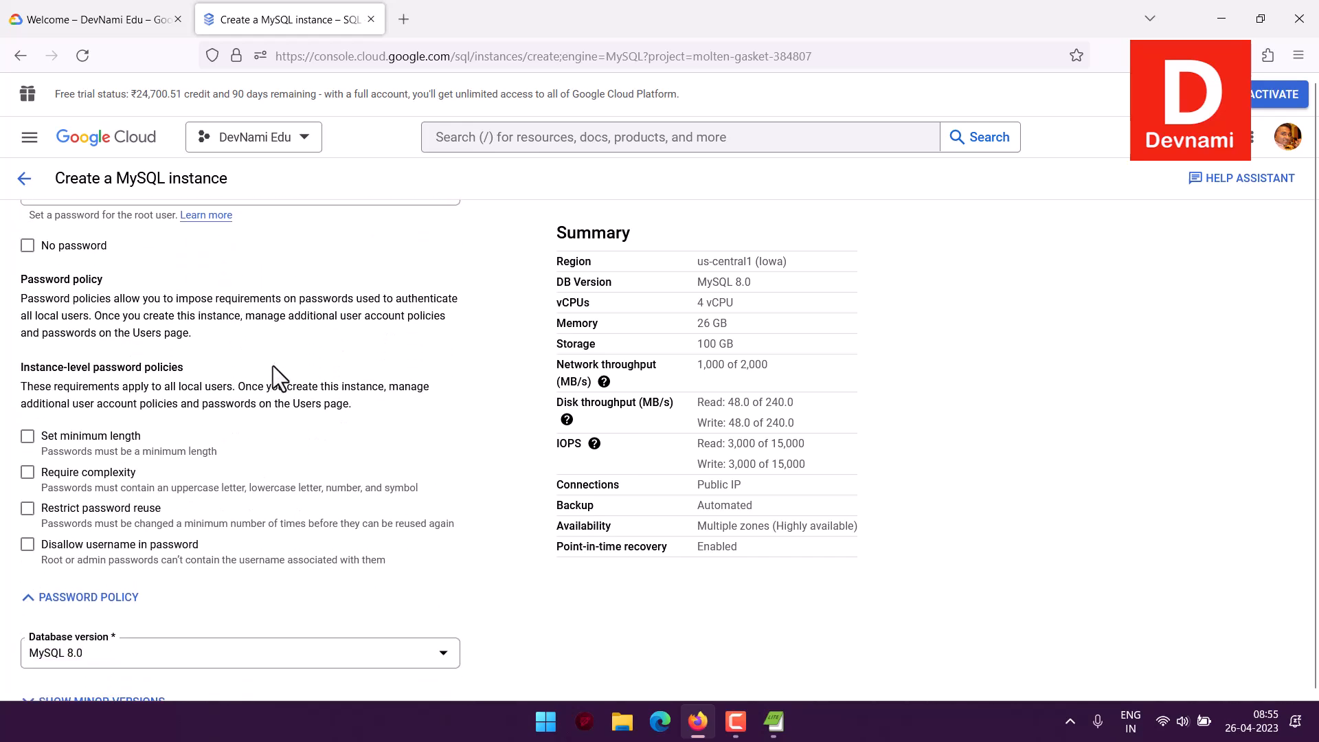
left_click(89, 597)
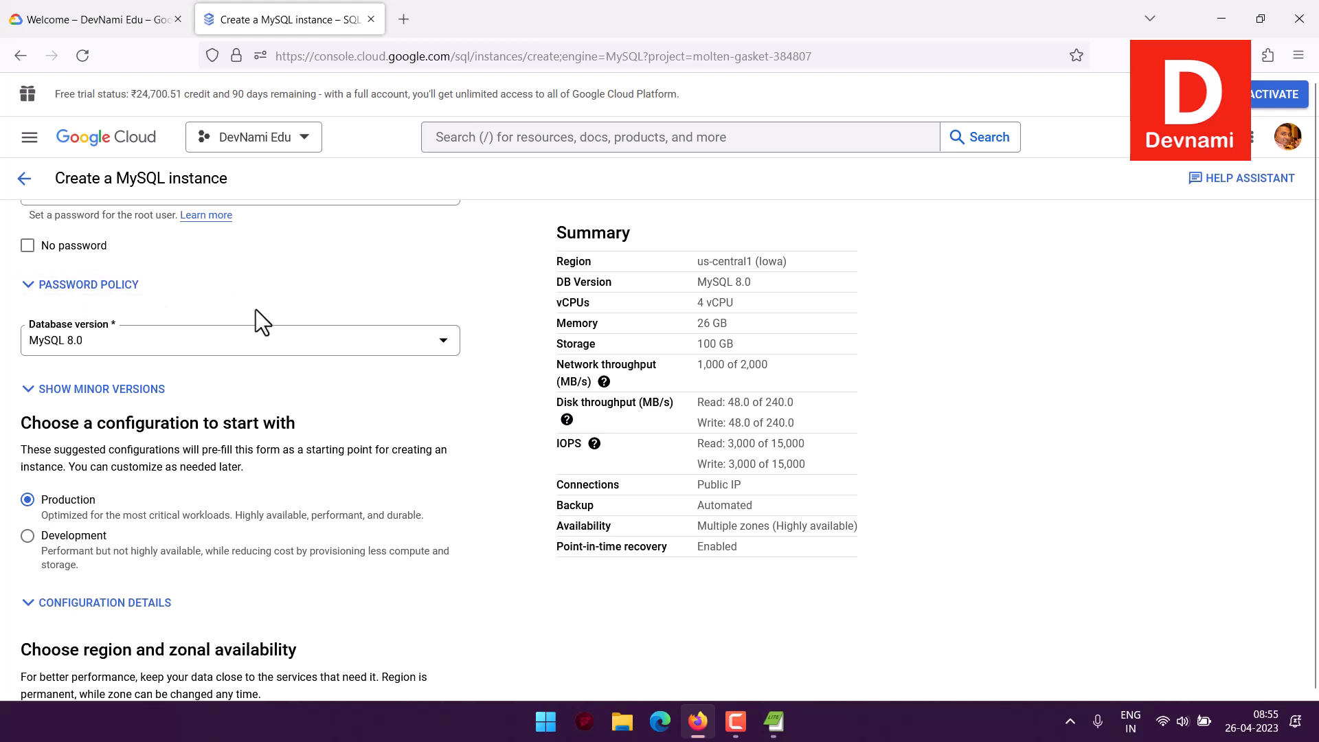
- Select MySQL 8.0 as the database version
left_click(86, 337)
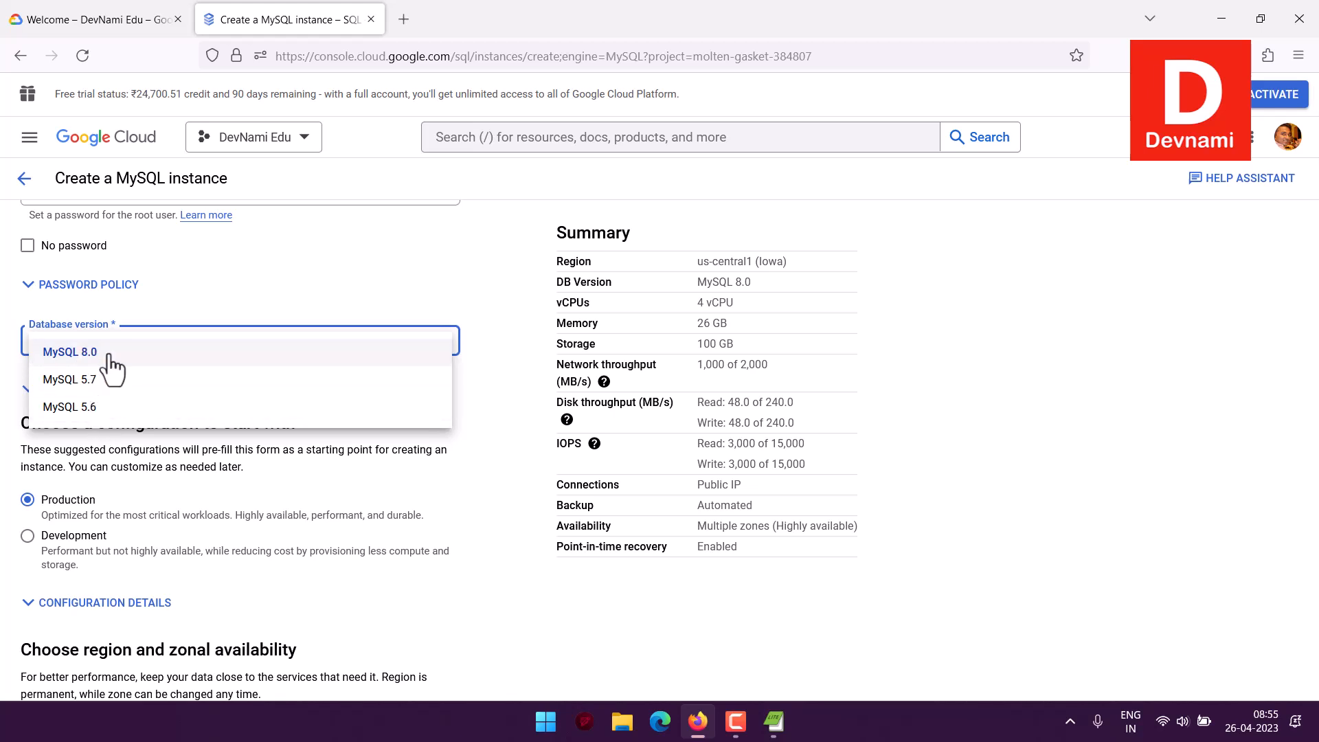
left_click(94, 356)
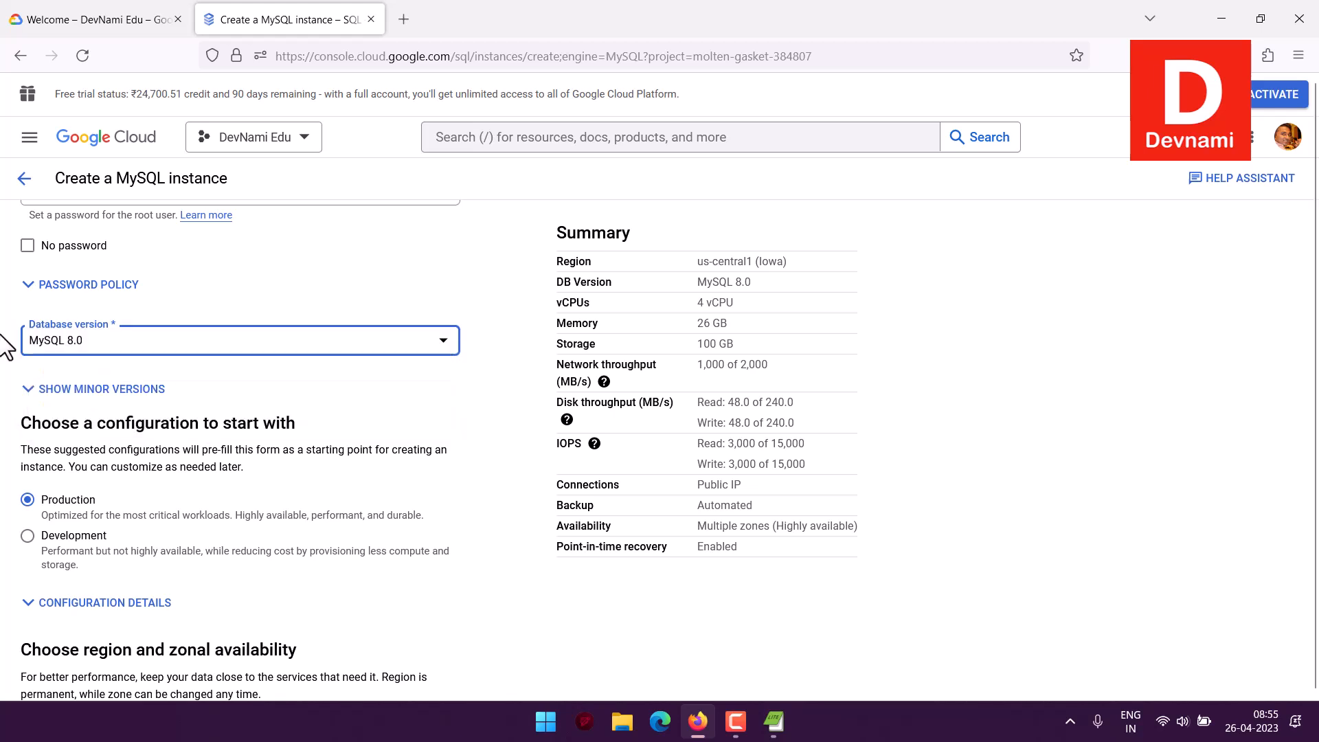
- Expand the configuration details to compare the Production and Development configurations
scroll(1, 333, "down", 2)
left_click_drag(39, 290, 302, 321)
left_click(302, 321)
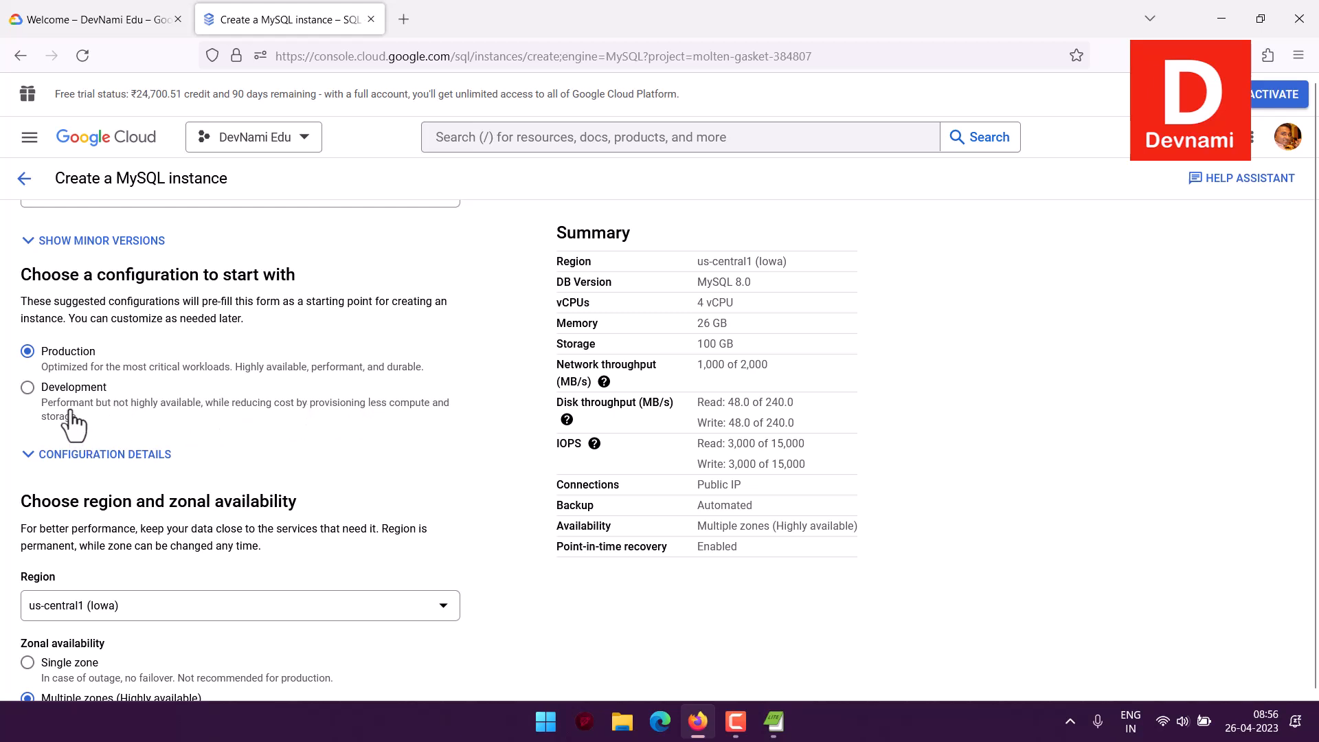
left_click(137, 455)
scroll(294, 453, "down", 2)
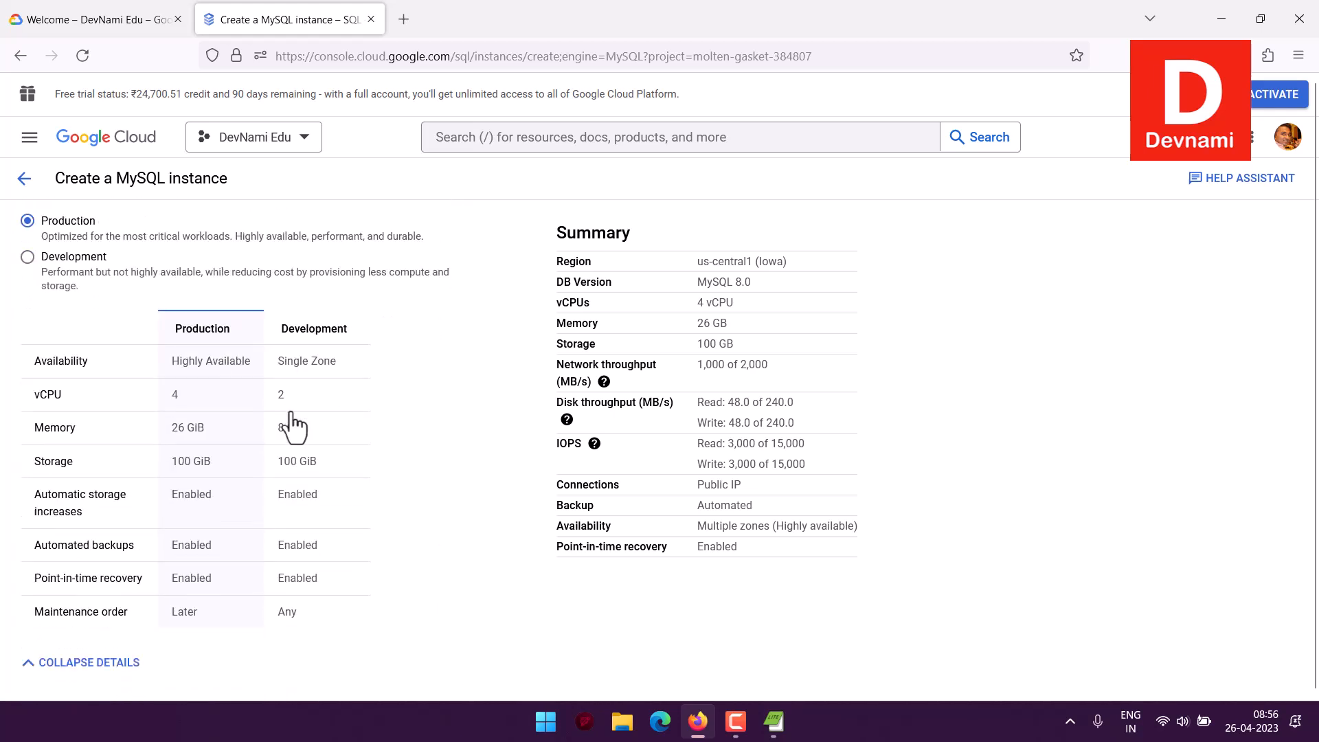
- Compare the Production and Development specifications, collapse the configuration details, and choose the Development configuration
left_click_drag(173, 343, 340, 379)
left_click(340, 379)
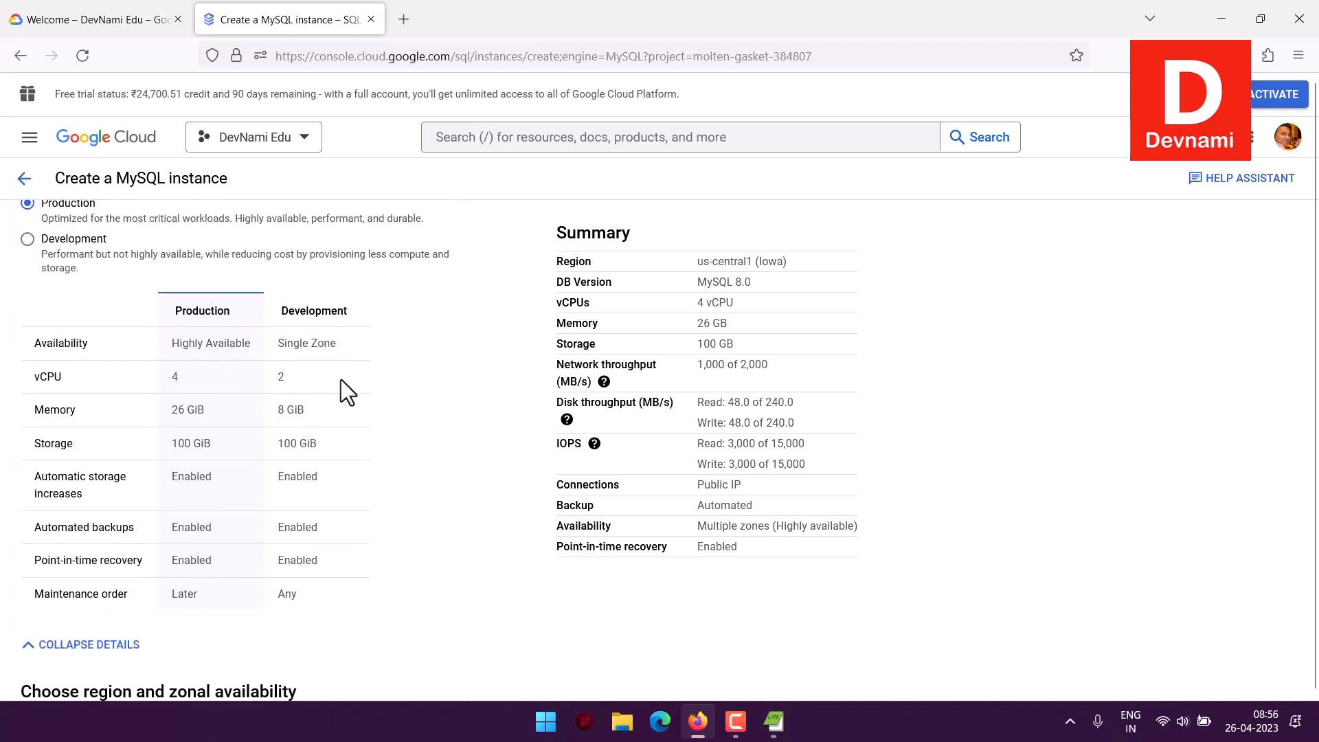
left_click_drag(283, 342, 340, 599)
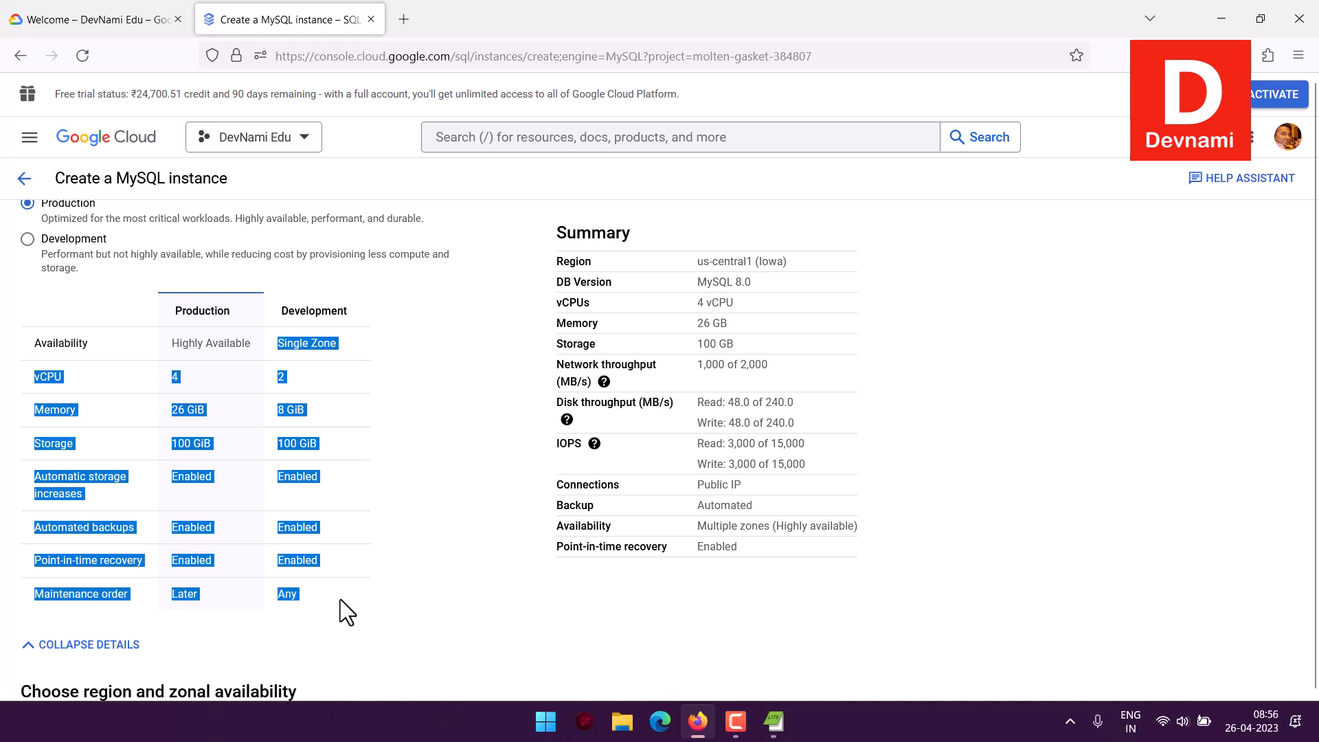
left_click(340, 599)
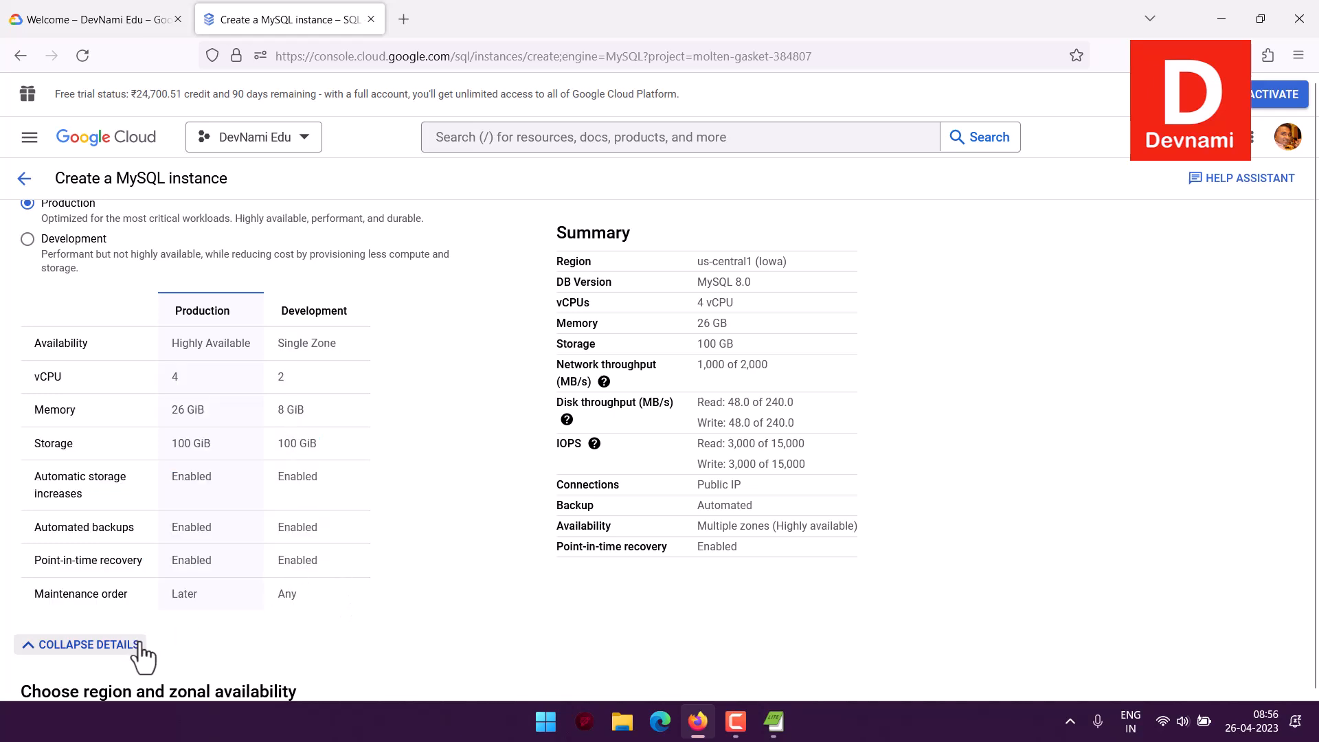
left_click(97, 647)
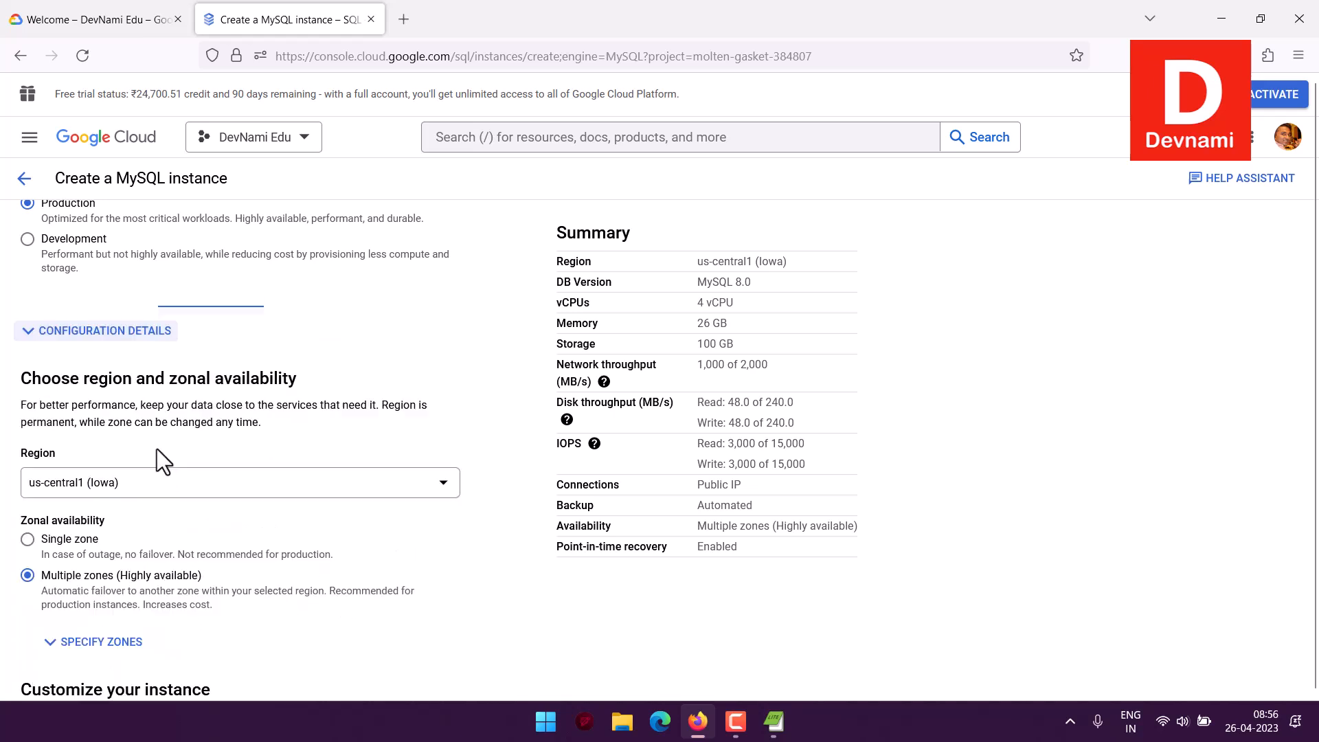
left_click(183, 283)
scroll(245, 311, "down", 1)
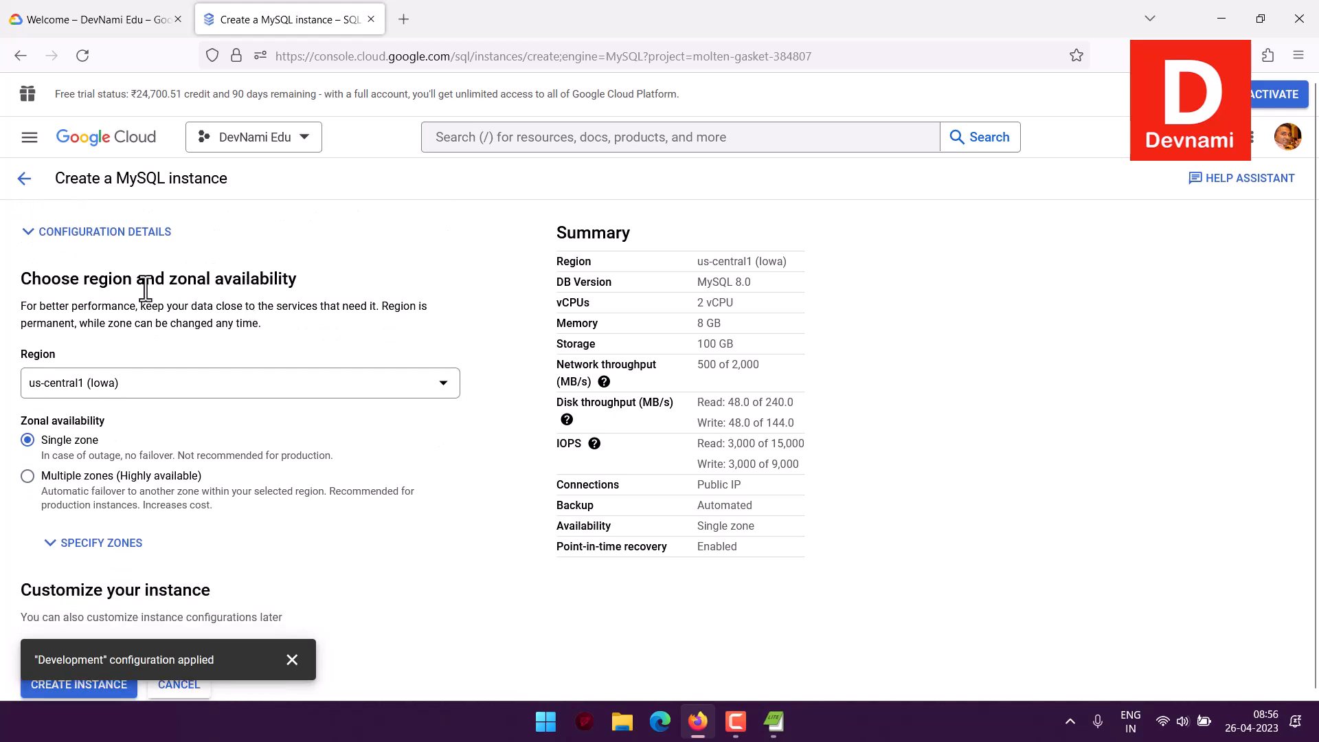
- Set the instance's region to asia-south1 (Mumbai) and dismiss the configuration notification
left_click_drag(108, 278, 302, 319)
left_click(302, 318)
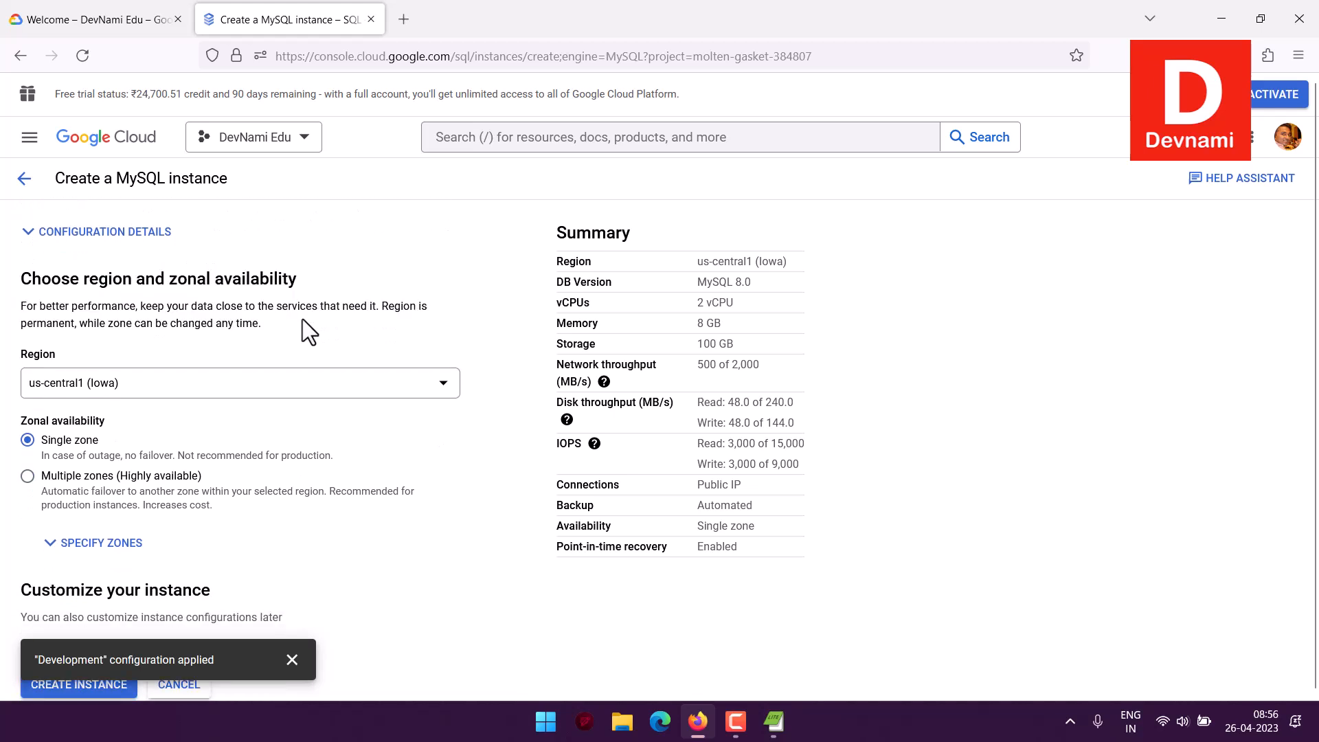
left_click(176, 389)
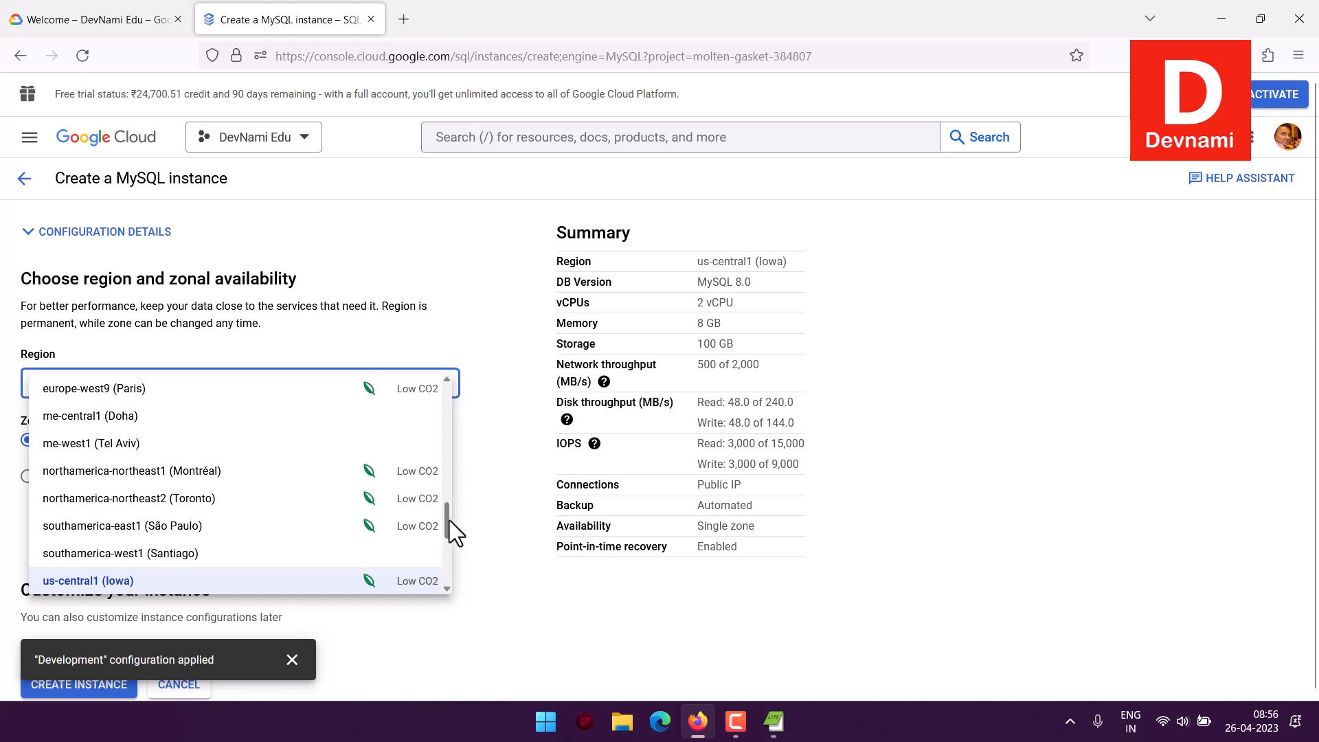
left_click_drag(447, 518, 453, 410)
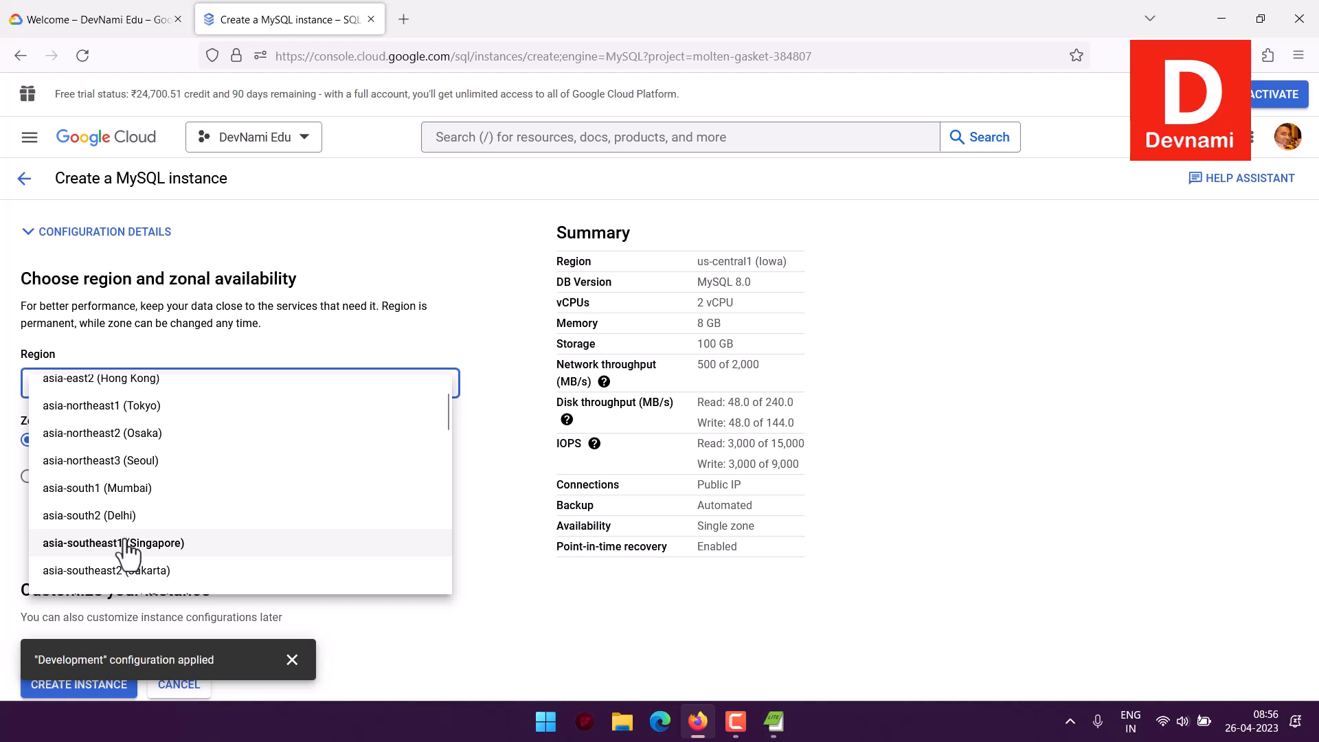
left_click(69, 489)
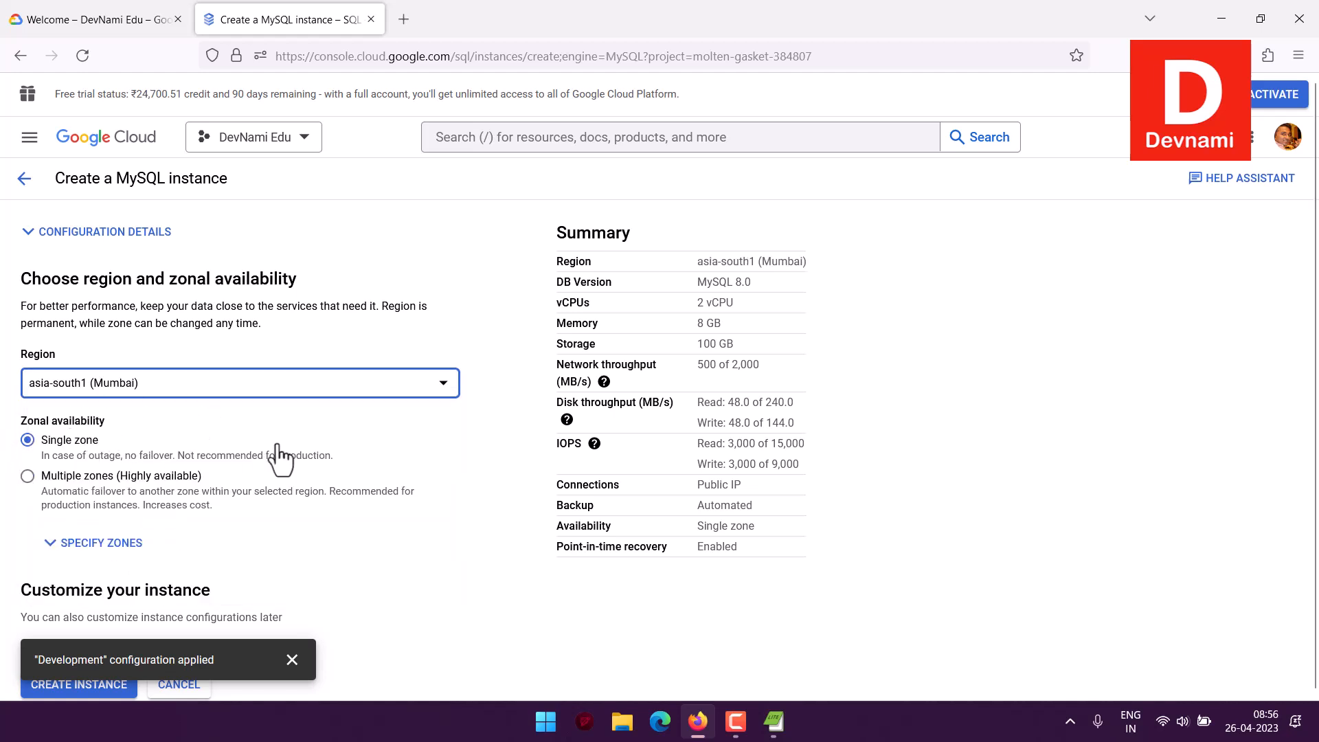
scroll(309, 443, "down", 1)
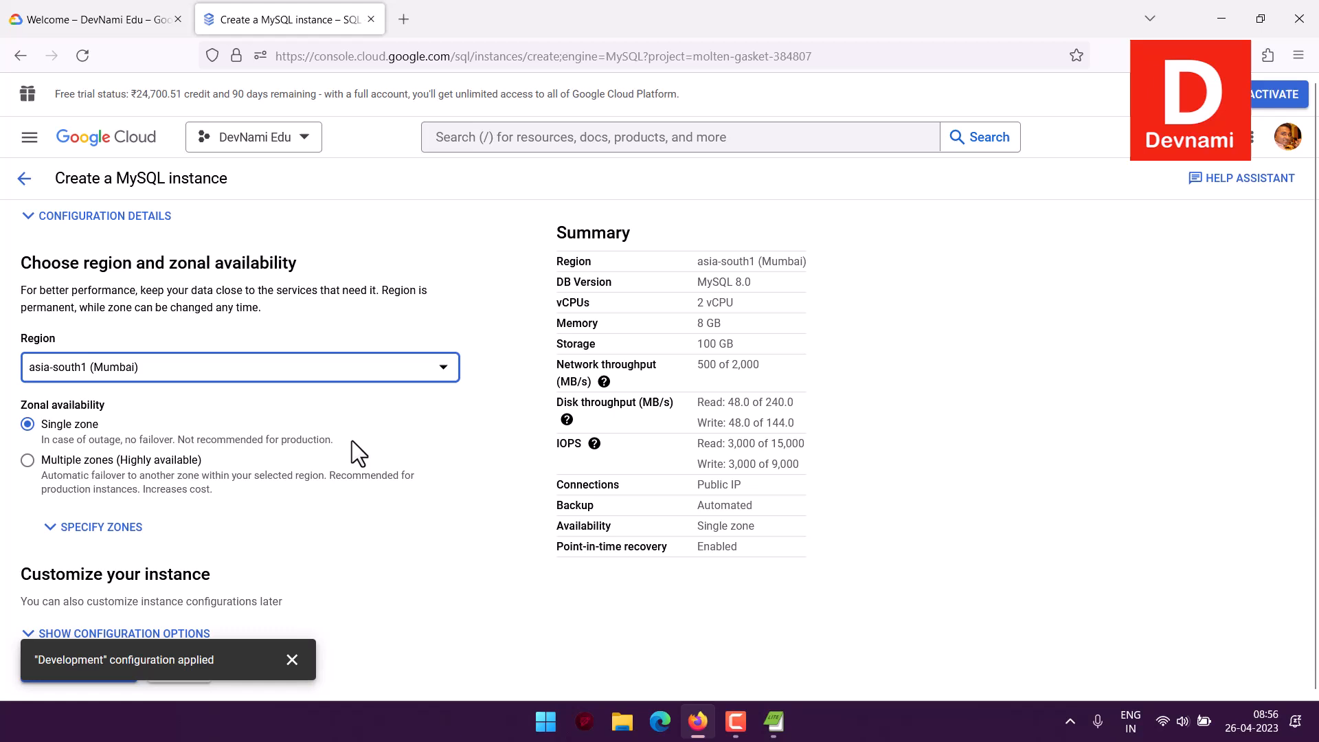
left_click(290, 659)
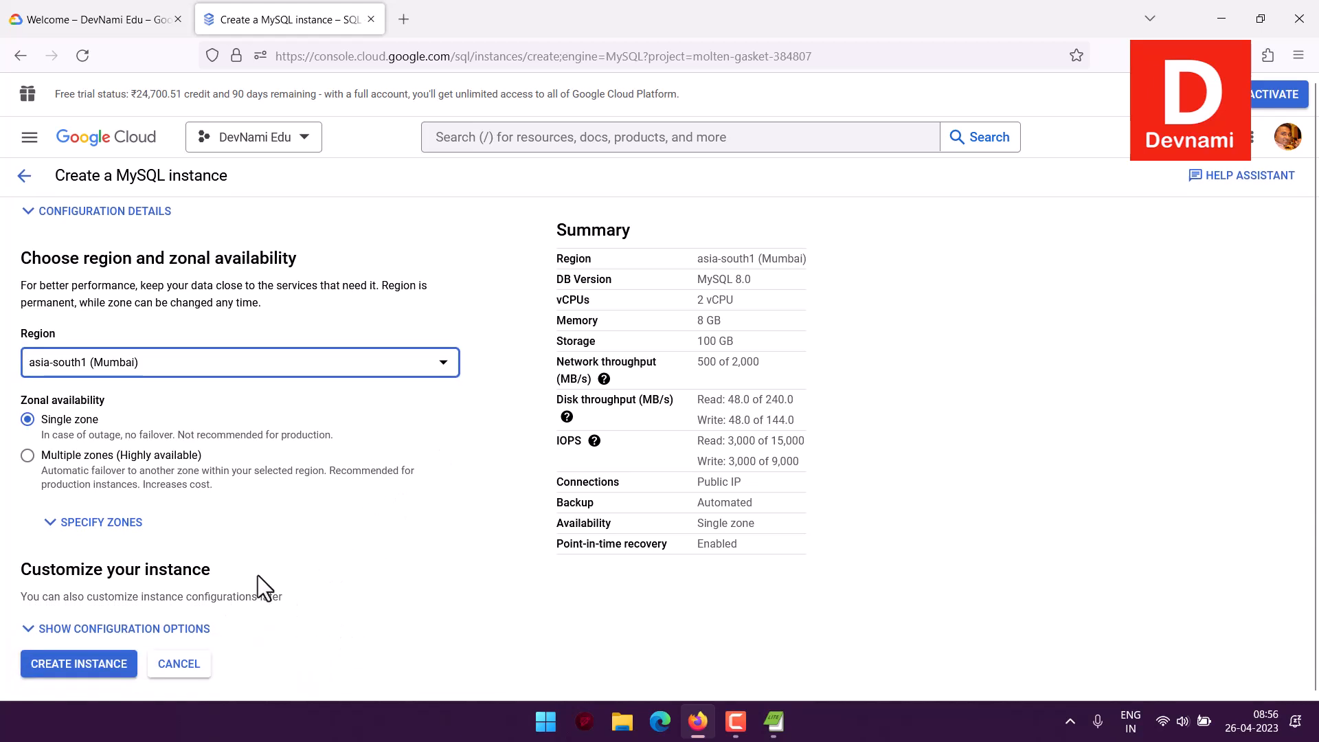
- Show the instance customization options and choose the Lightweight preset in the Machine type section, then collapse it
left_click(103, 630)
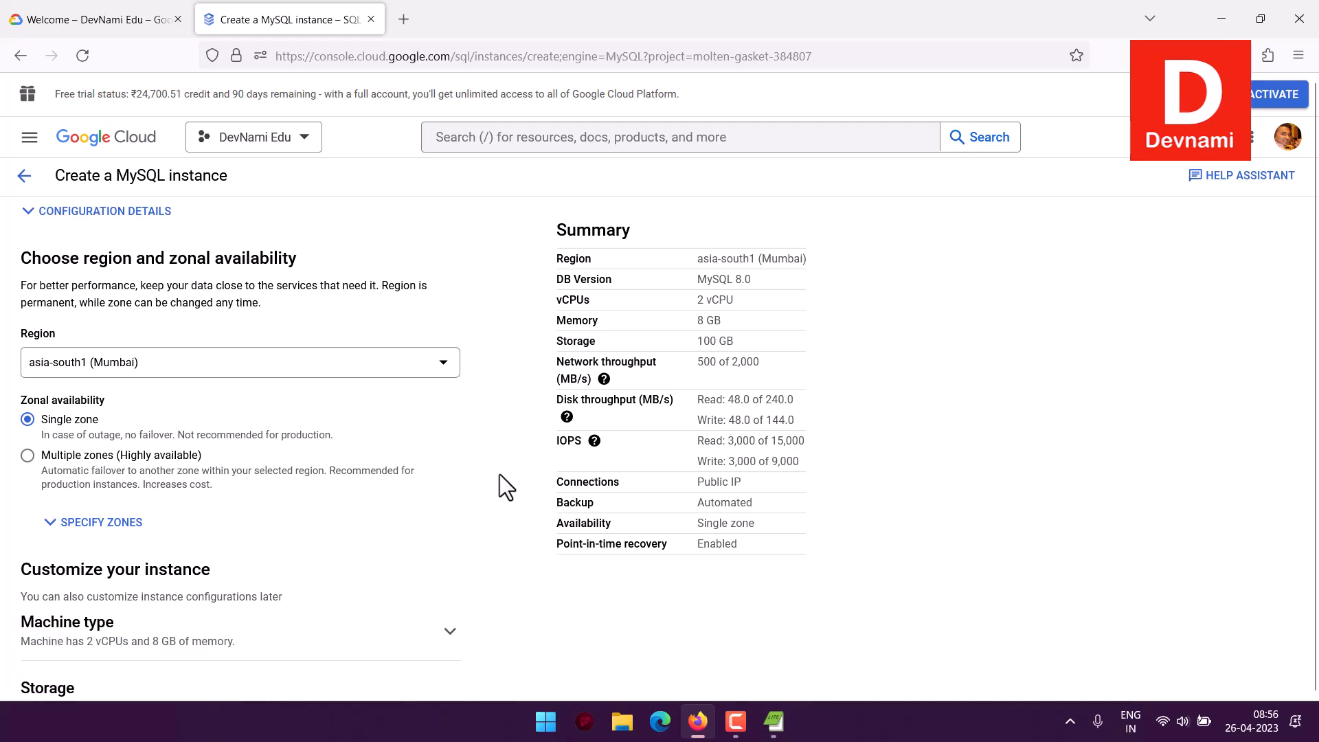
scroll(500, 472, "down", 5)
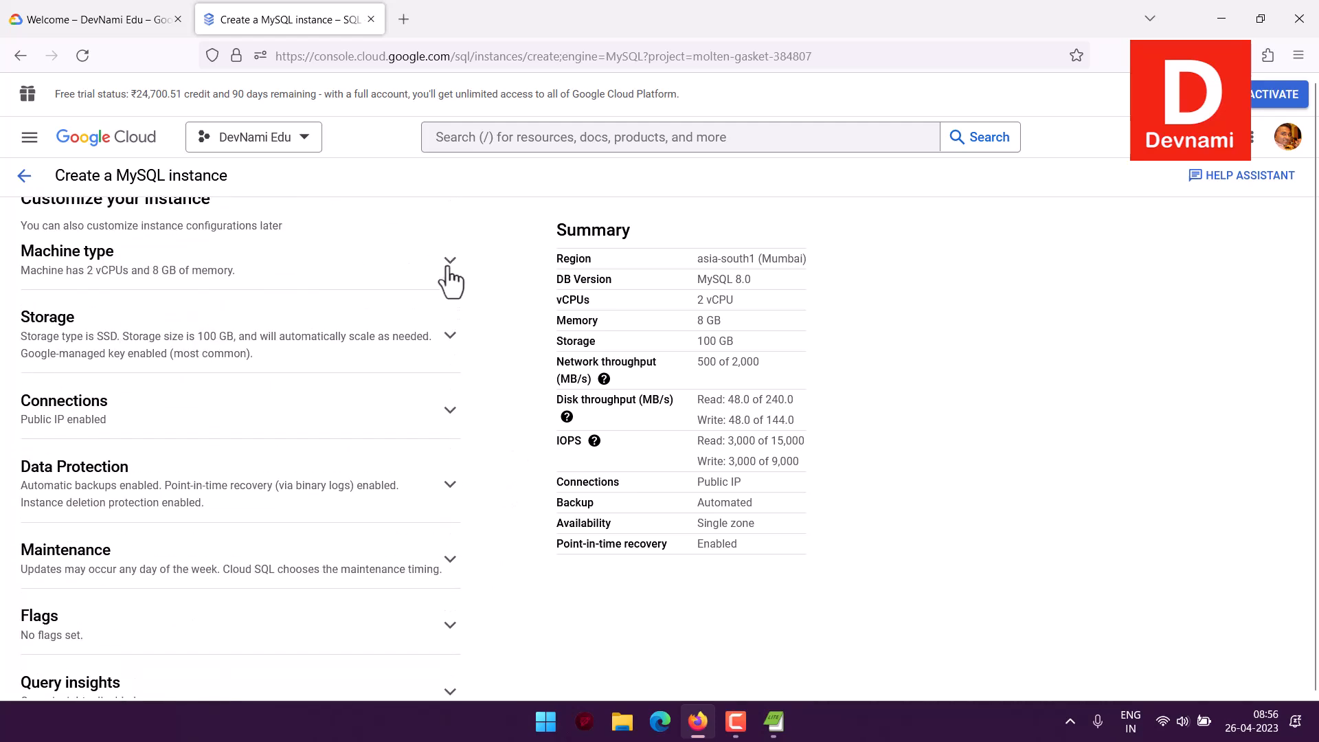
left_click(450, 254)
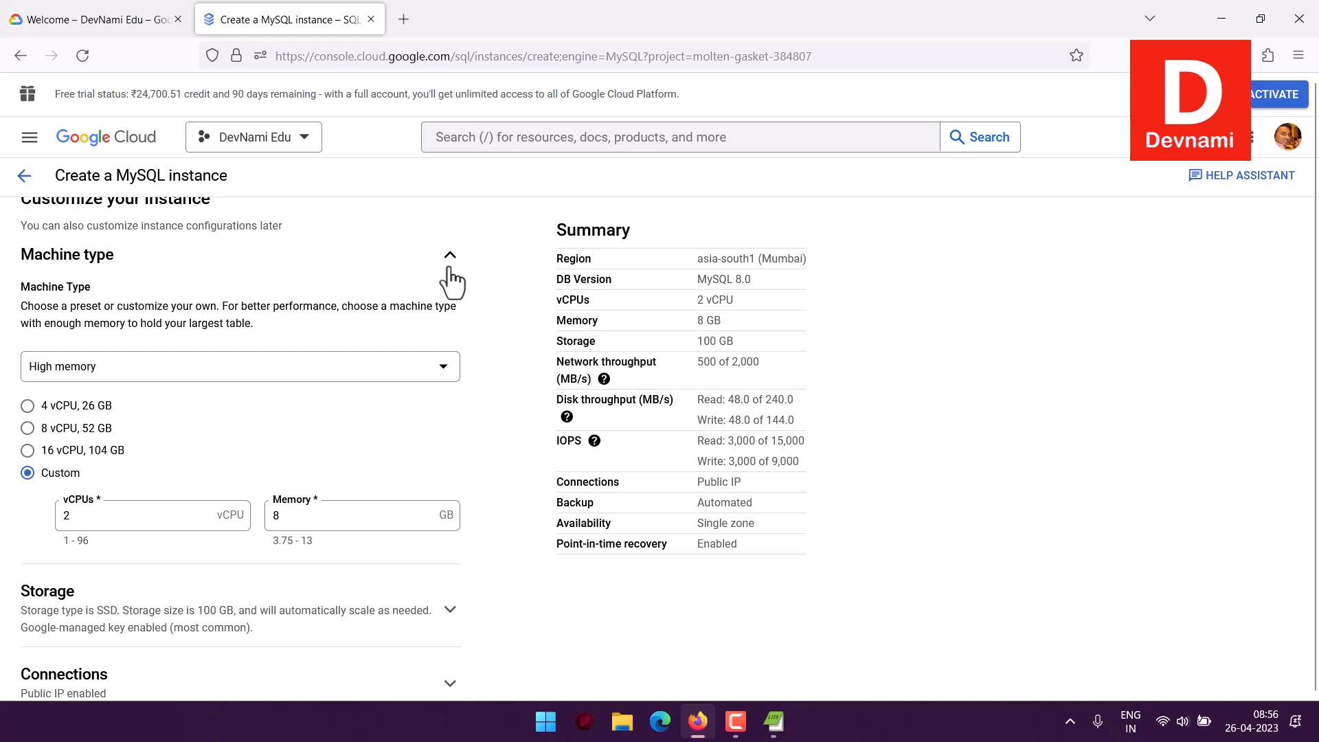
left_click(96, 371)
left_click(46, 407)
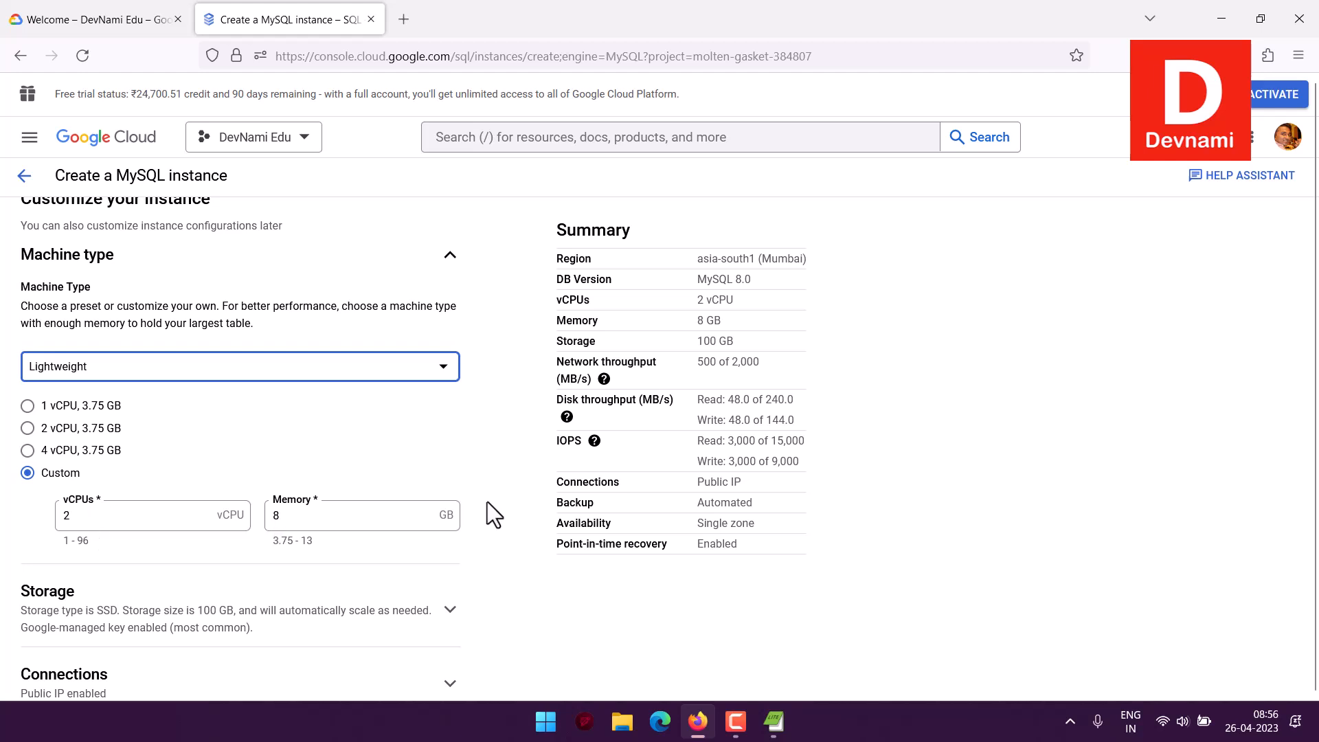
scroll(487, 500, "down", 2)
scroll(488, 500, "up", 3)
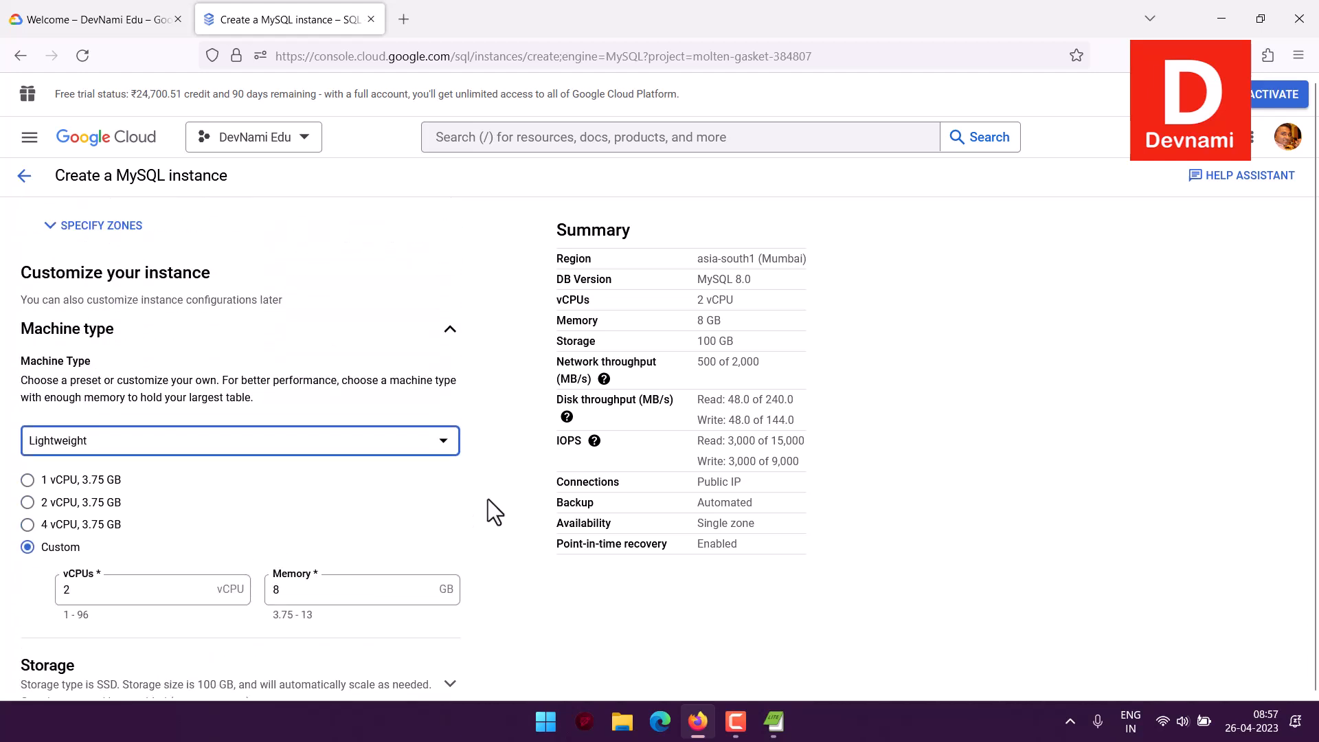
left_click(450, 330)
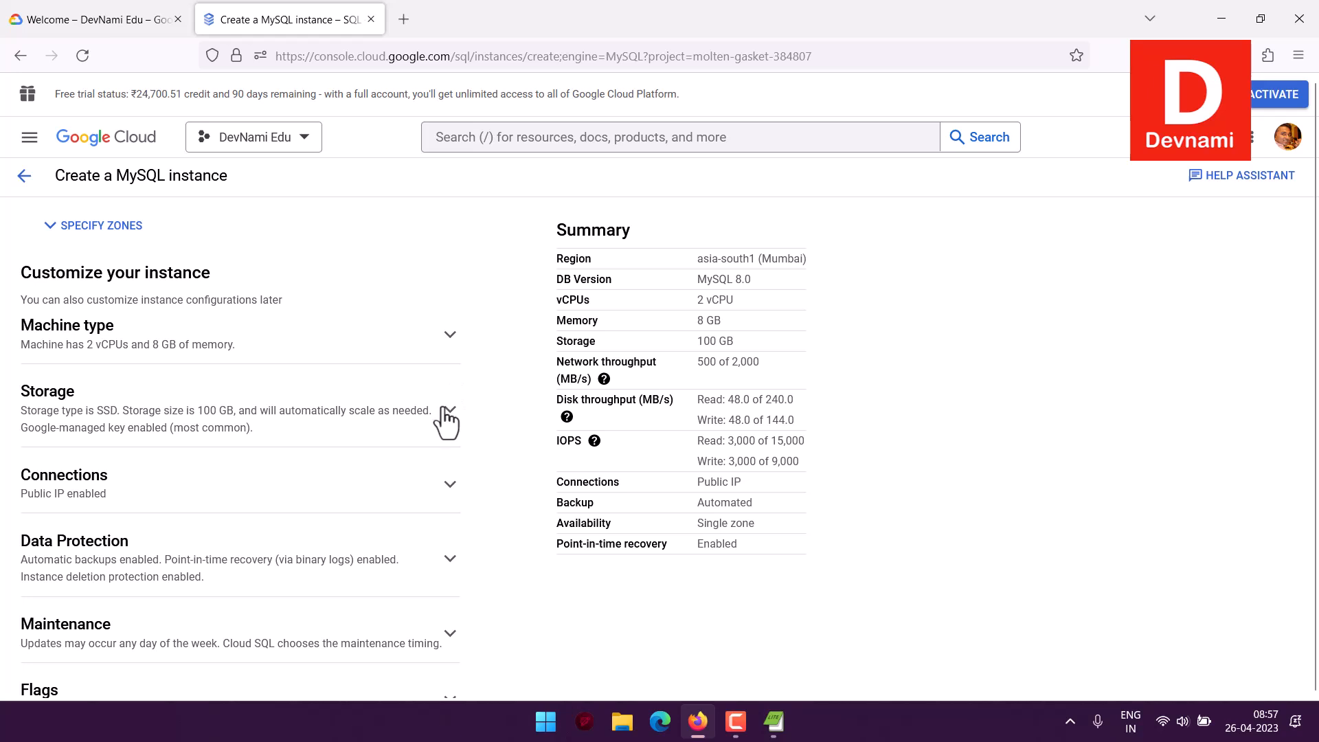
- Set the storage capacity to 10 GB in the Storage section and collapse the section
left_click(448, 412)
scroll(447, 424, "down", 1)
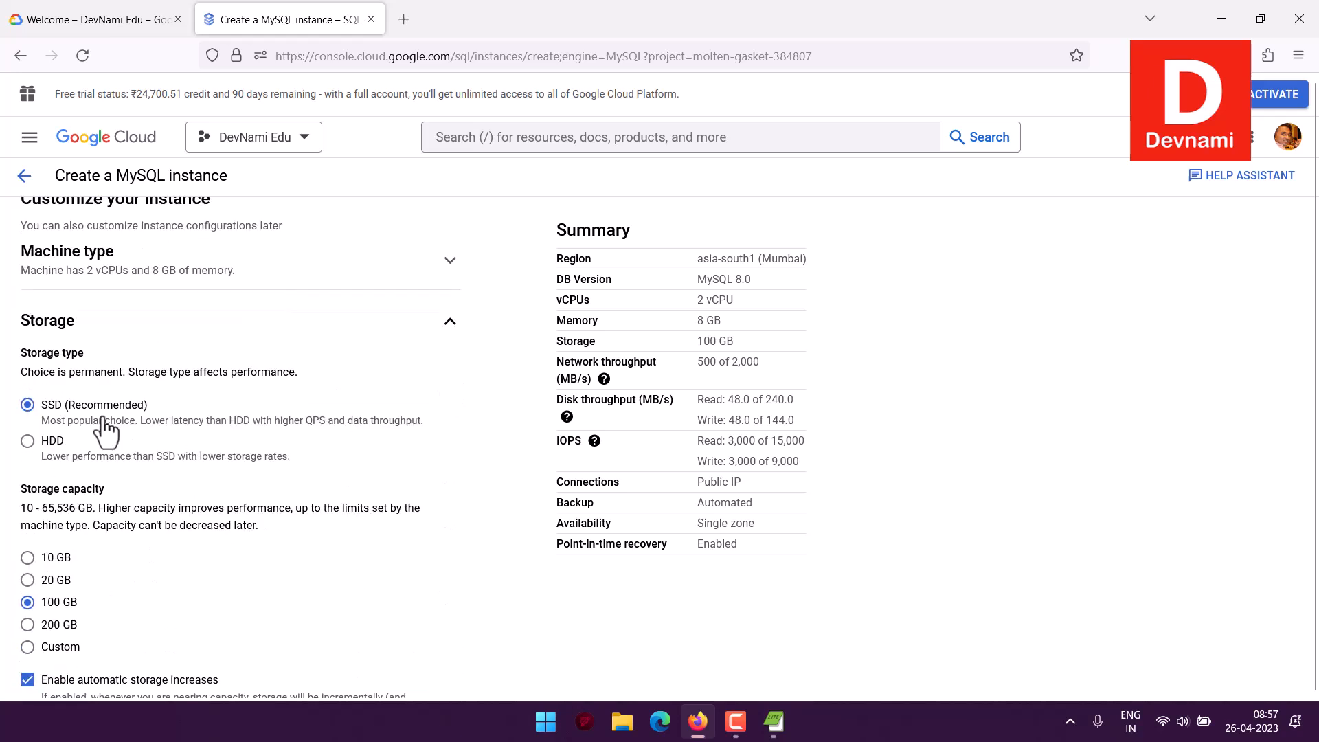
left_click(27, 557)
scroll(317, 524, "down", 2)
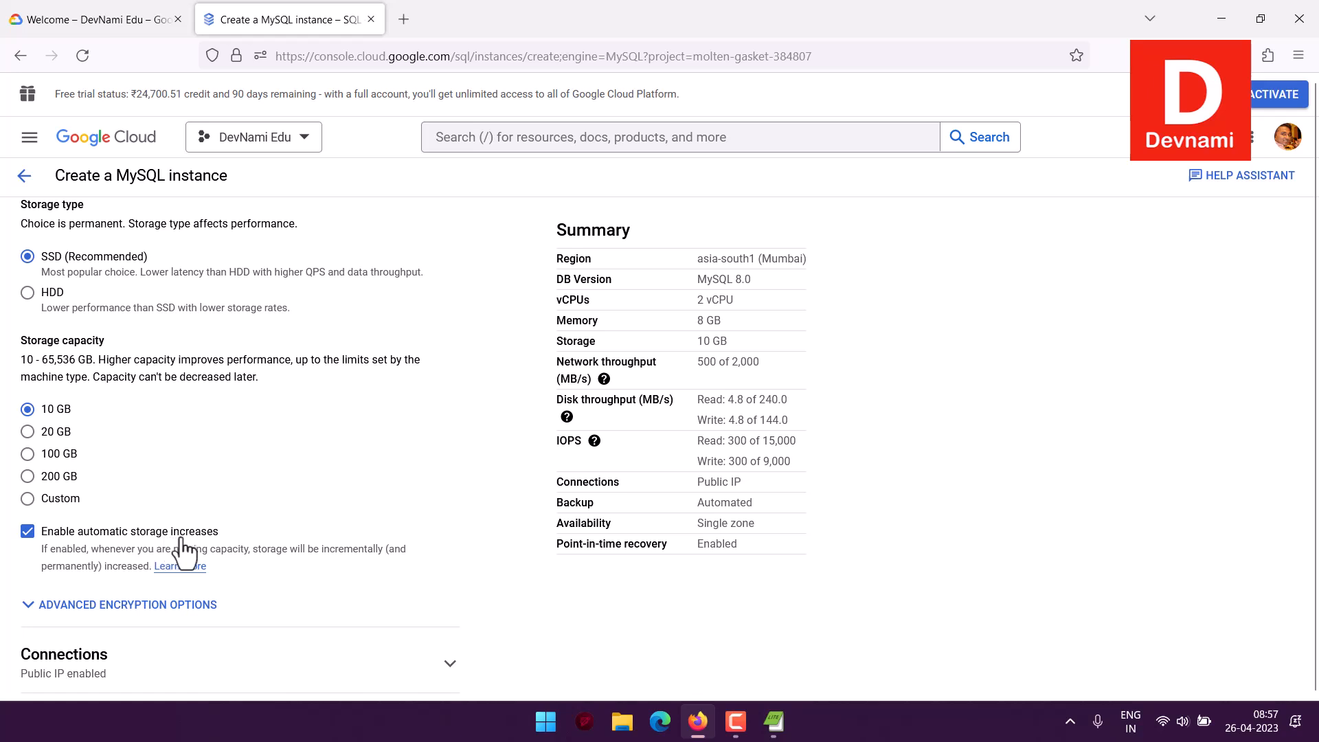
scroll(241, 389, "up", 1)
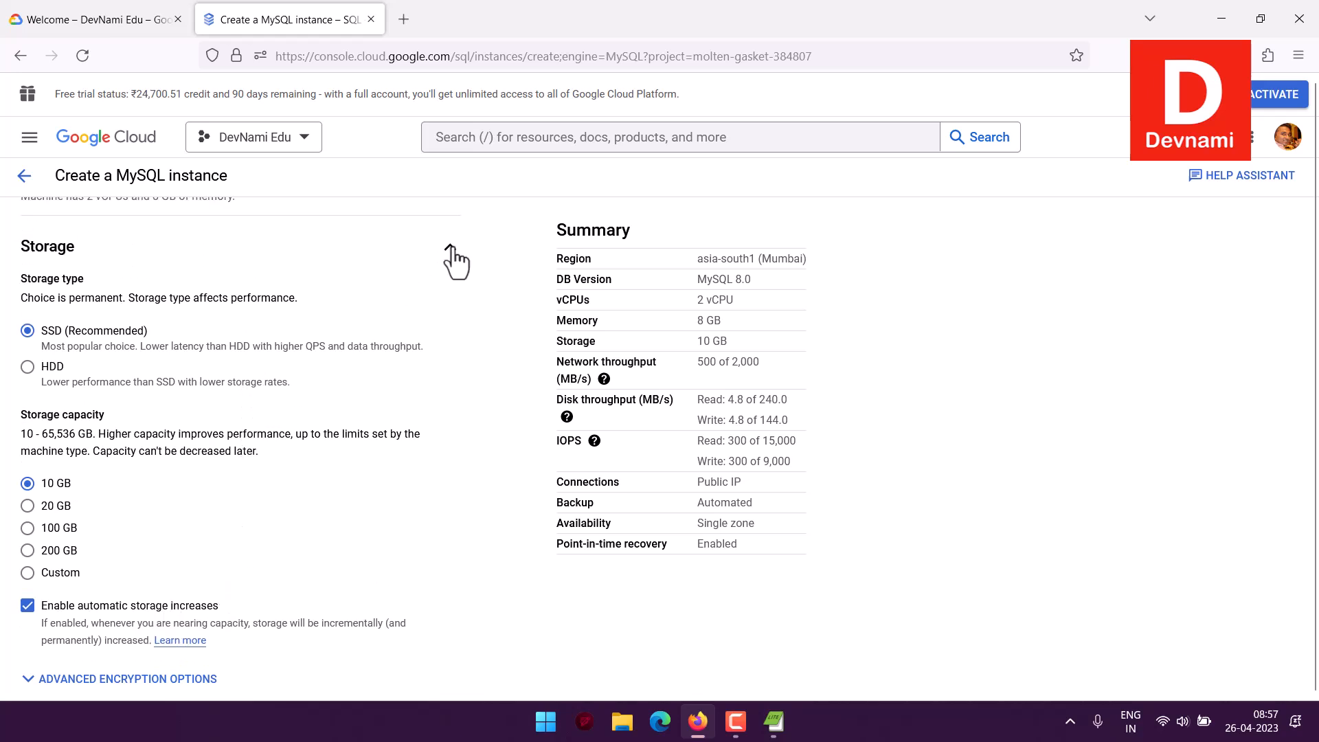
left_click(469, 267)
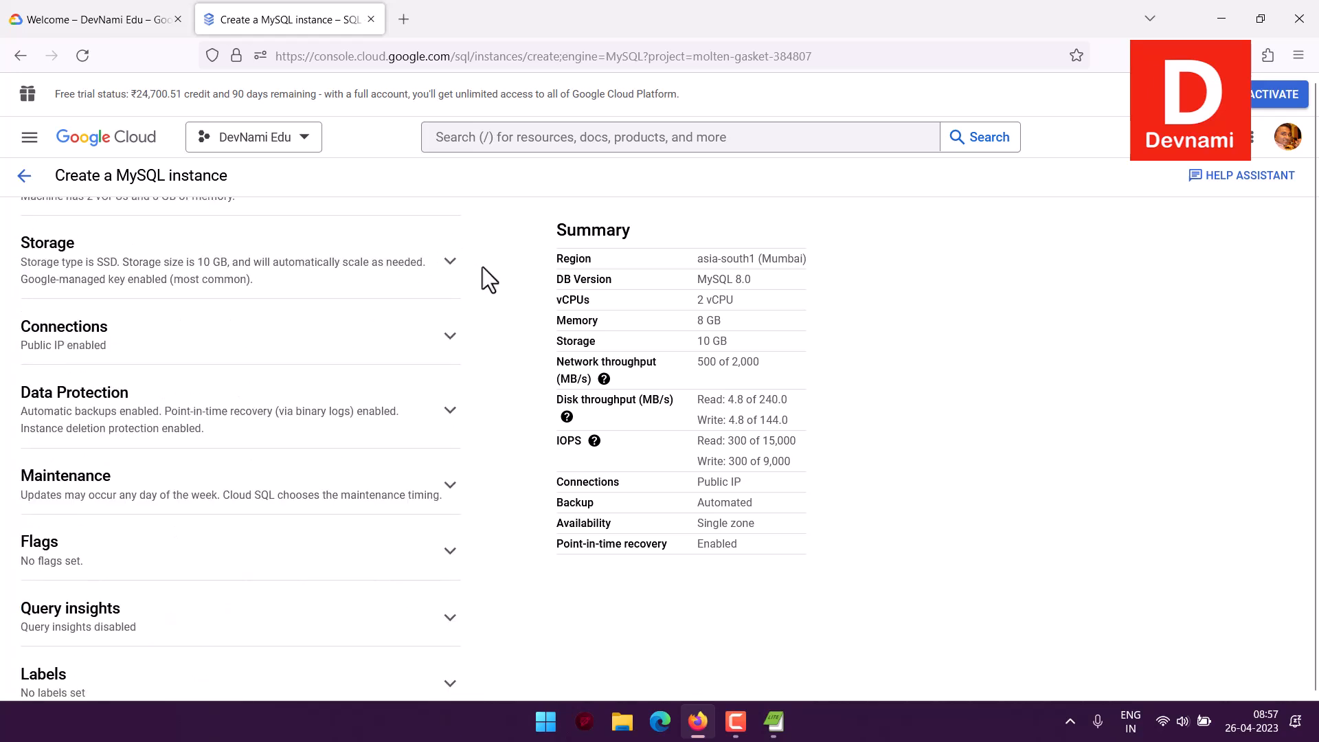
- Expand the Connections section, examine the IP assignment and authorized network options, and collapse it again
left_click(454, 337)
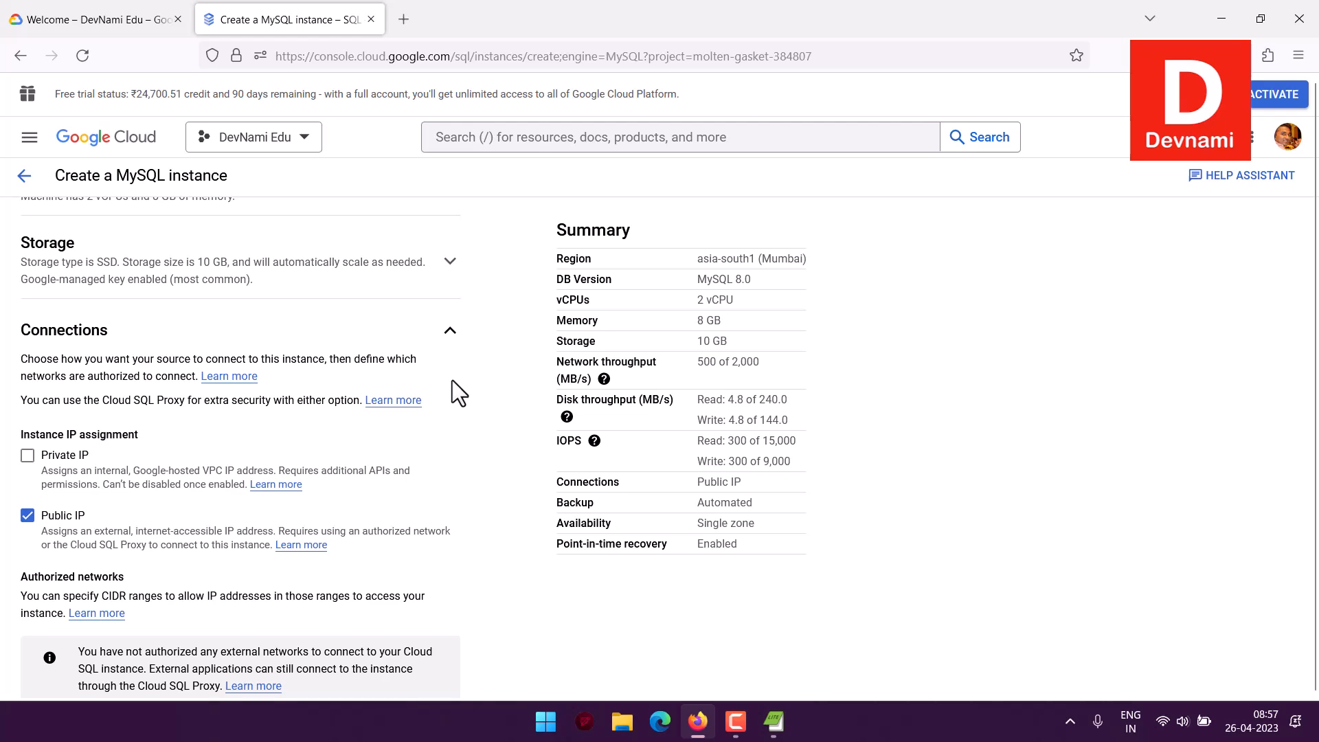
scroll(451, 381, "down", 2)
scroll(451, 382, "up", 1)
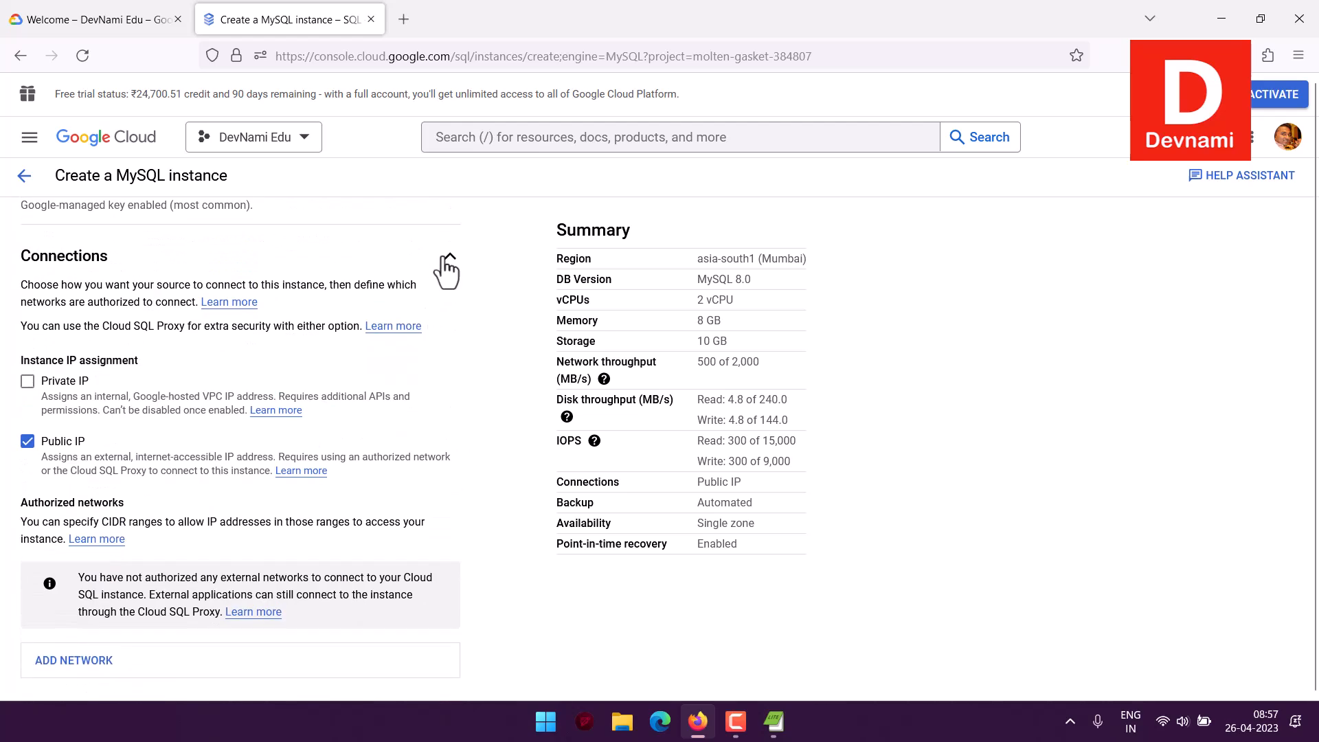
left_click(449, 267)
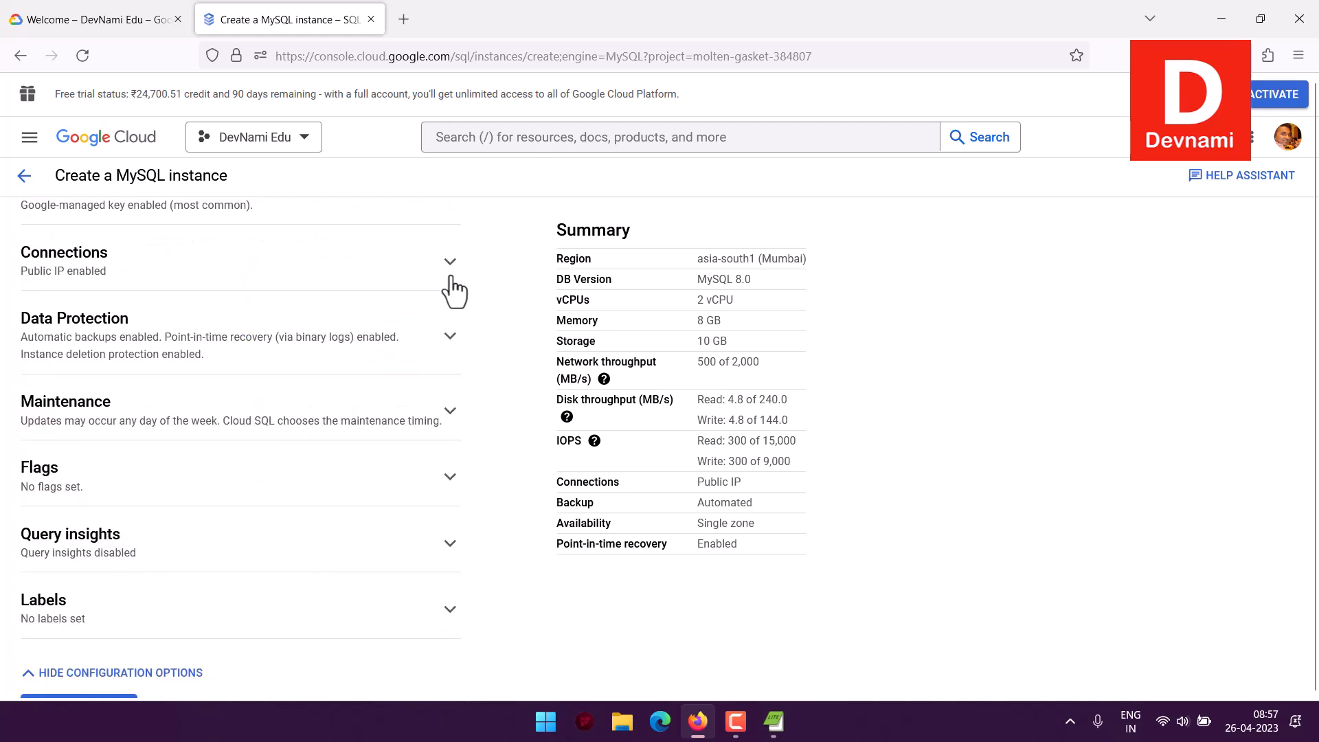
- Disable point-in-time recovery and automated backups in the Data Protection section, then collapse it
left_click(455, 342)
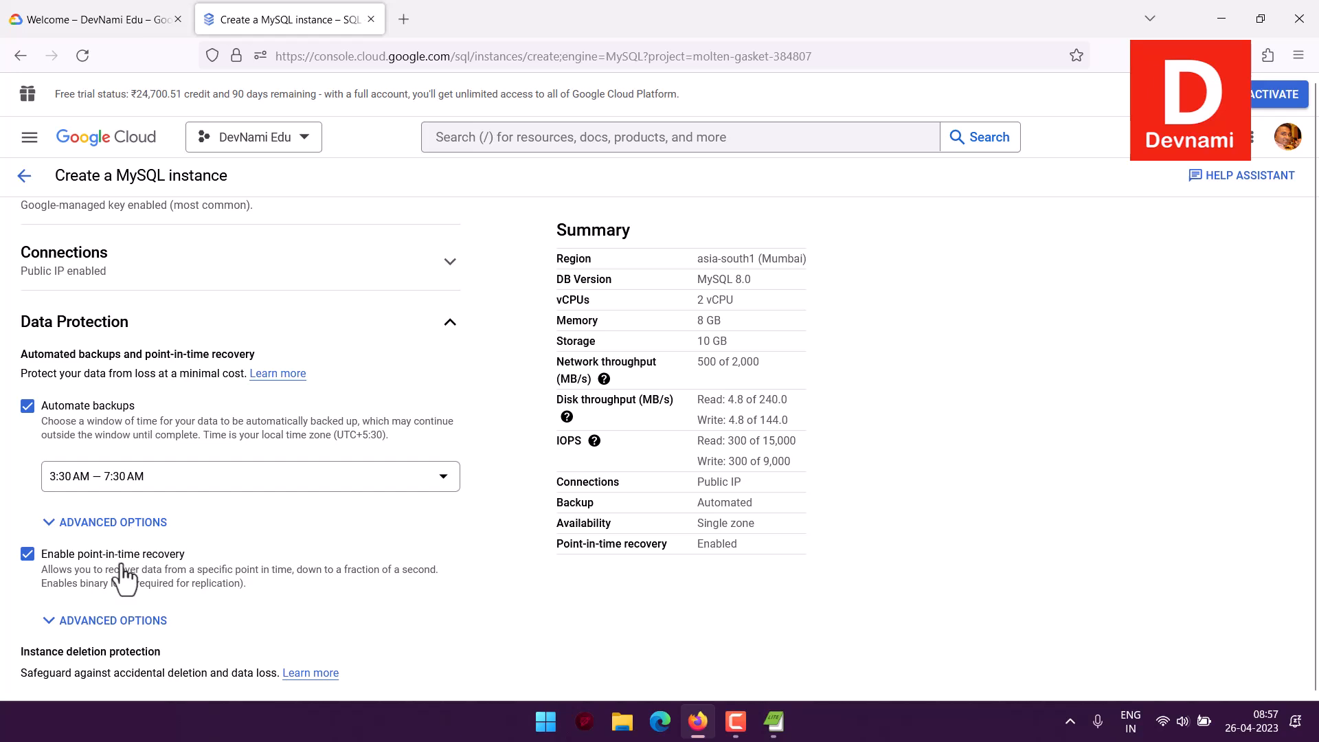
left_click(155, 553)
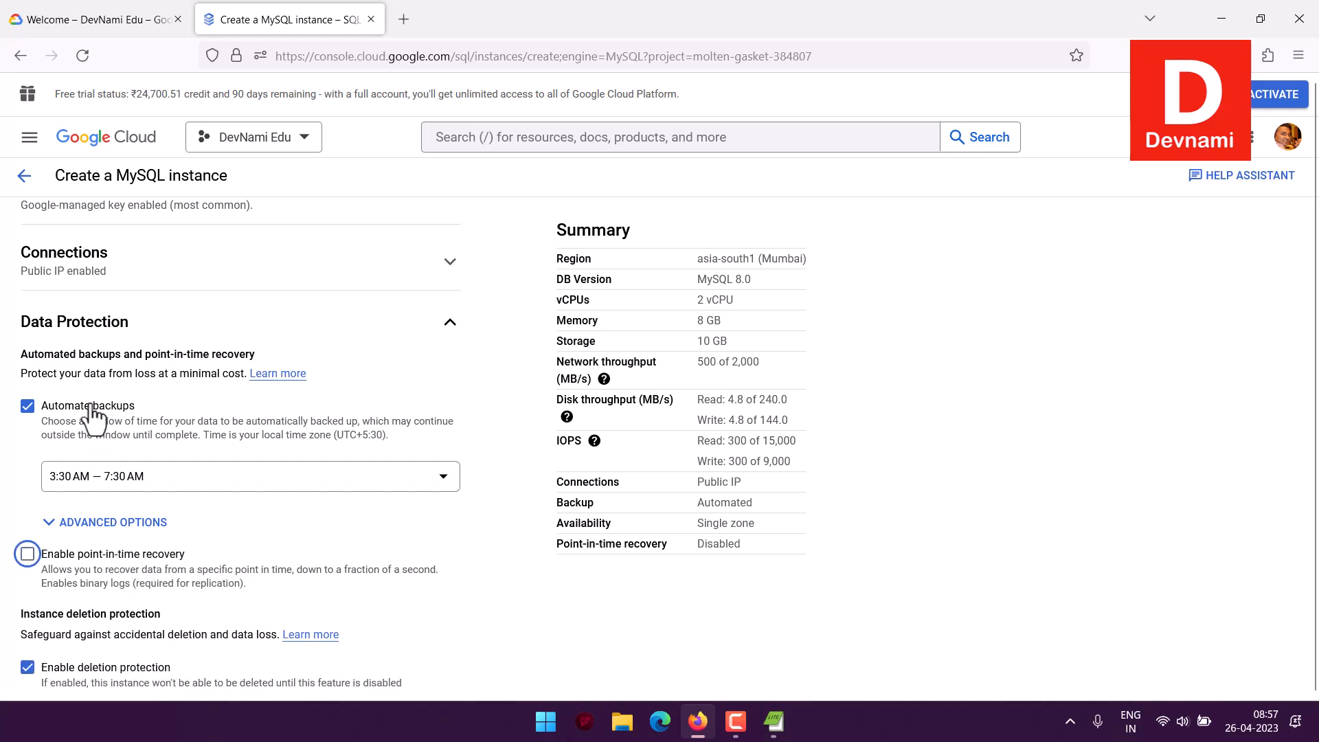
left_click(88, 406)
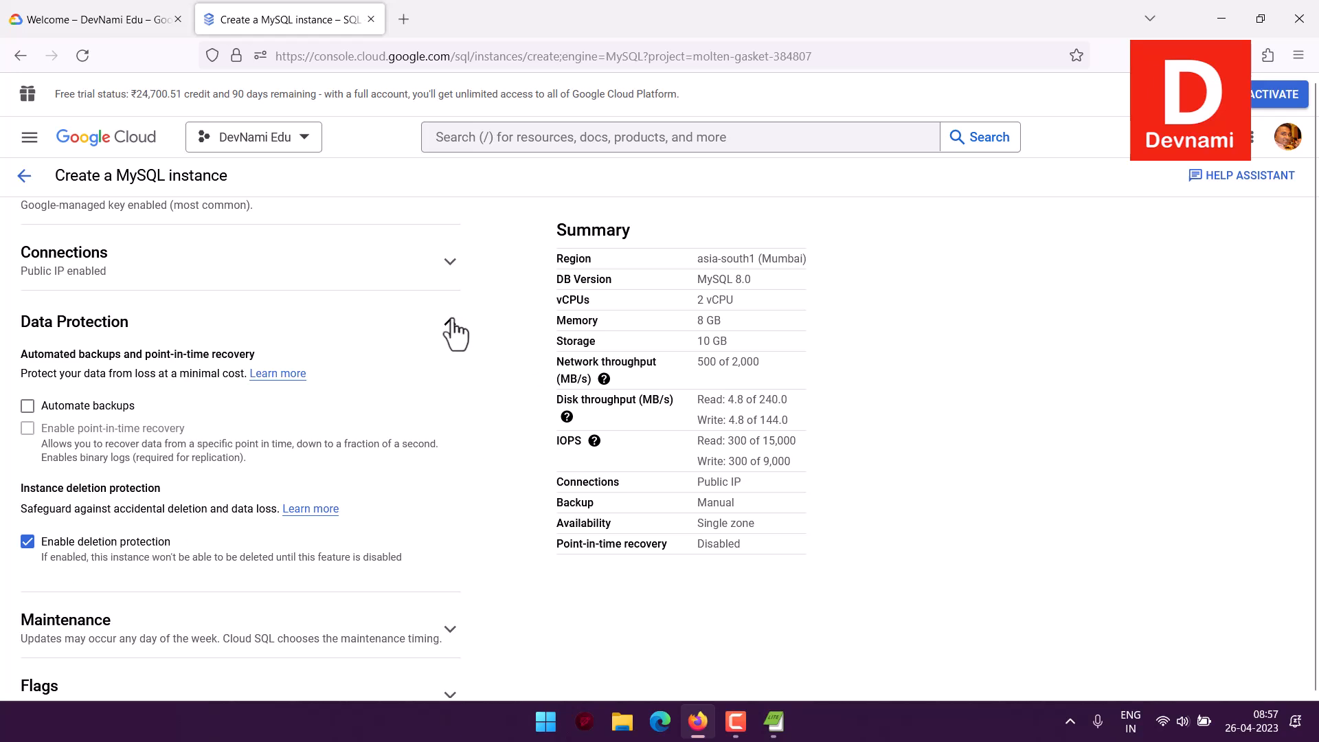
left_click(453, 324)
- Examine the Maintenance, Flags, Query insights and Labels sections one after another, collapsing each again
left_click(450, 414)
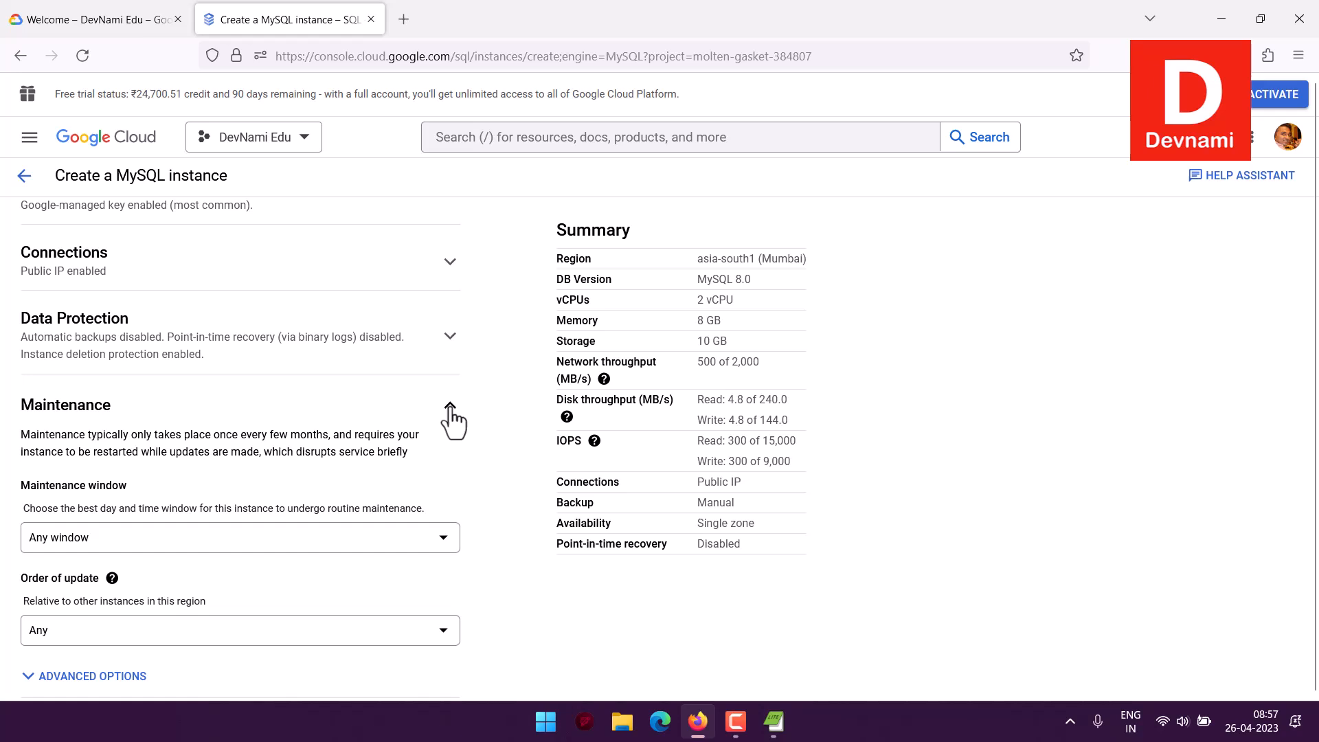
scroll(447, 421, "down", 3)
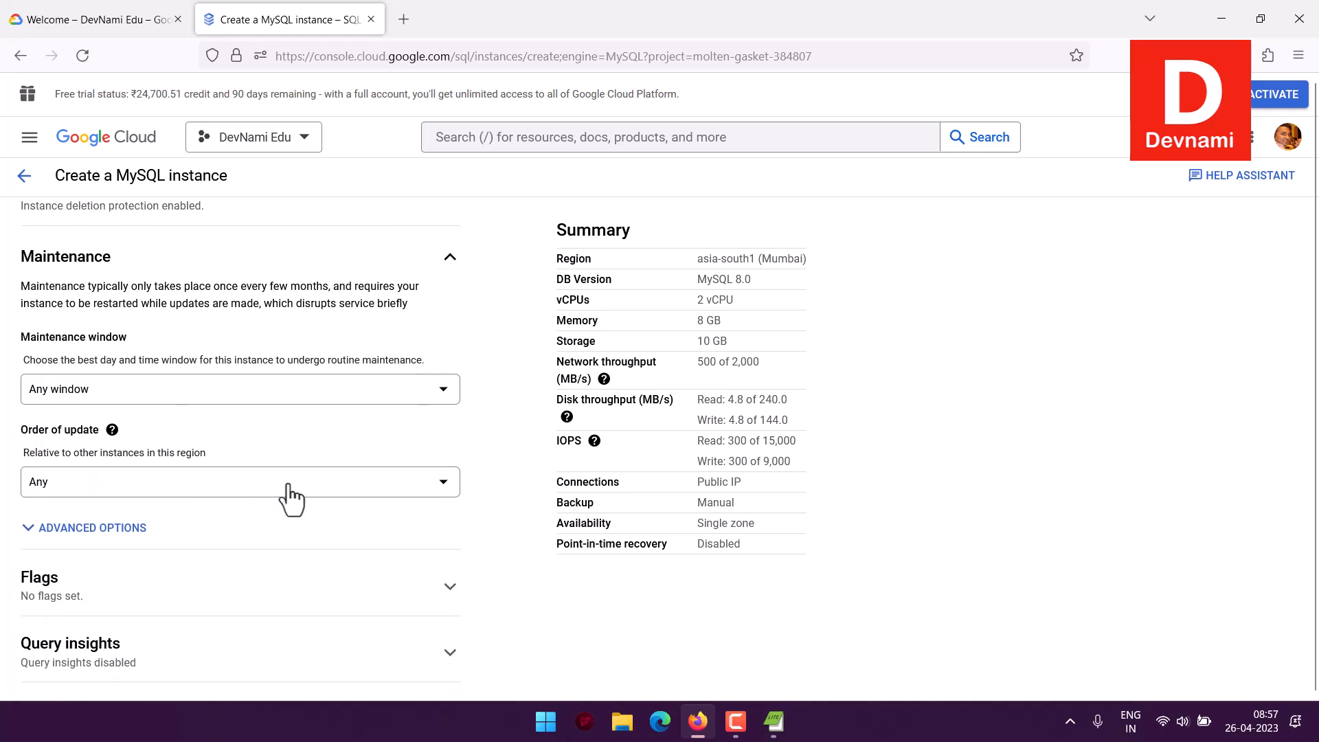
left_click(450, 258)
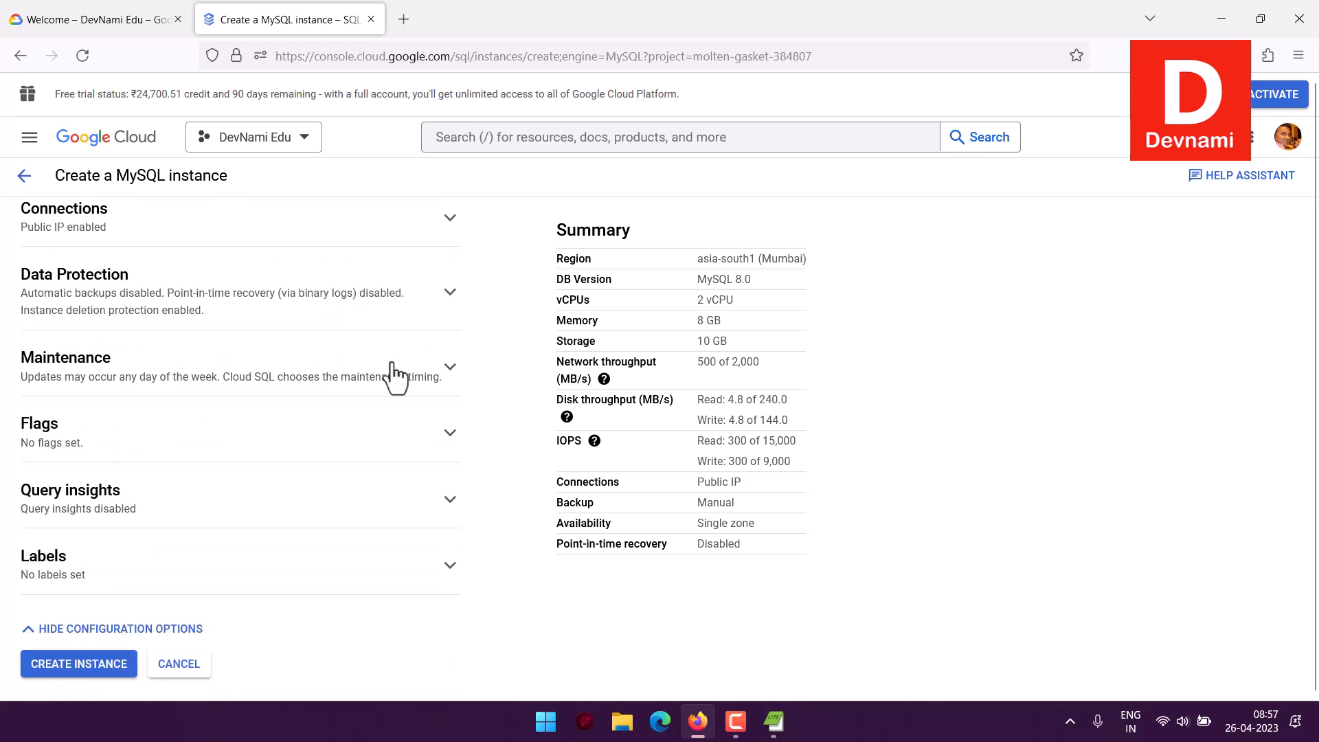
left_click(456, 433)
left_click(455, 441)
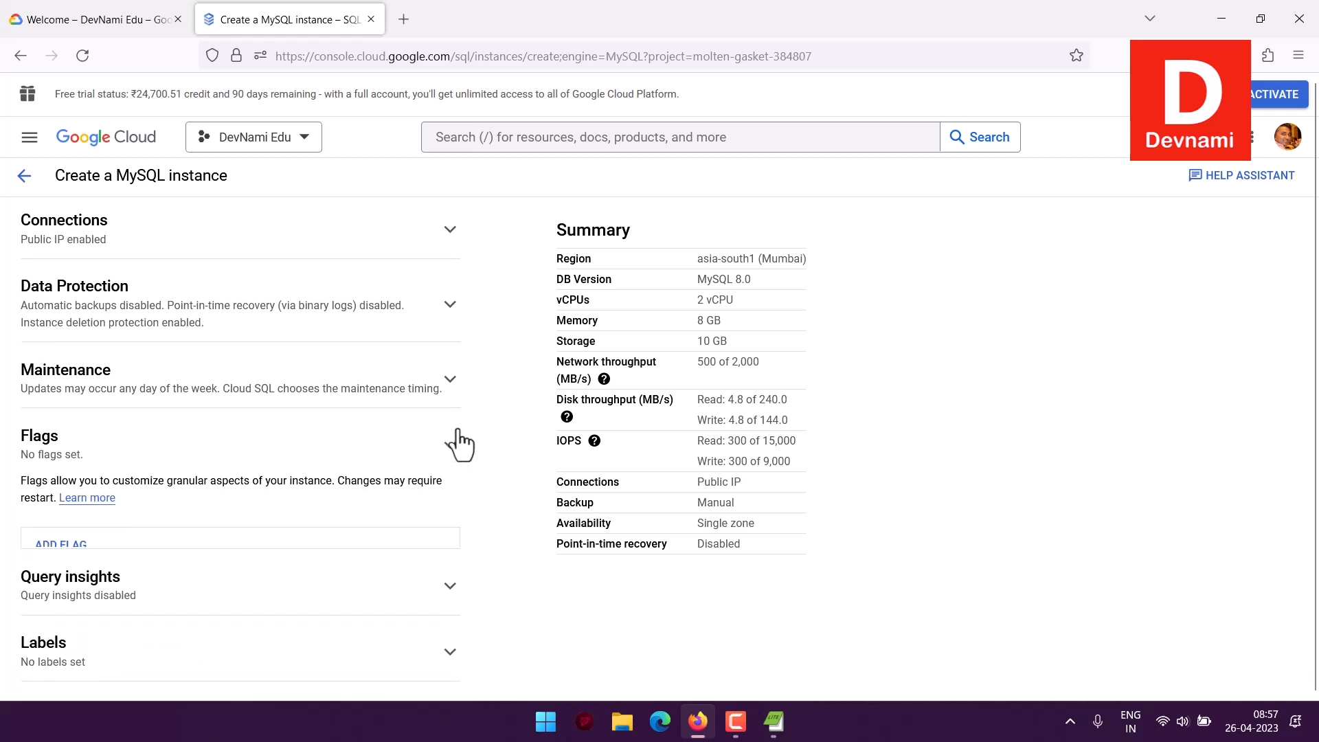
left_click(451, 512)
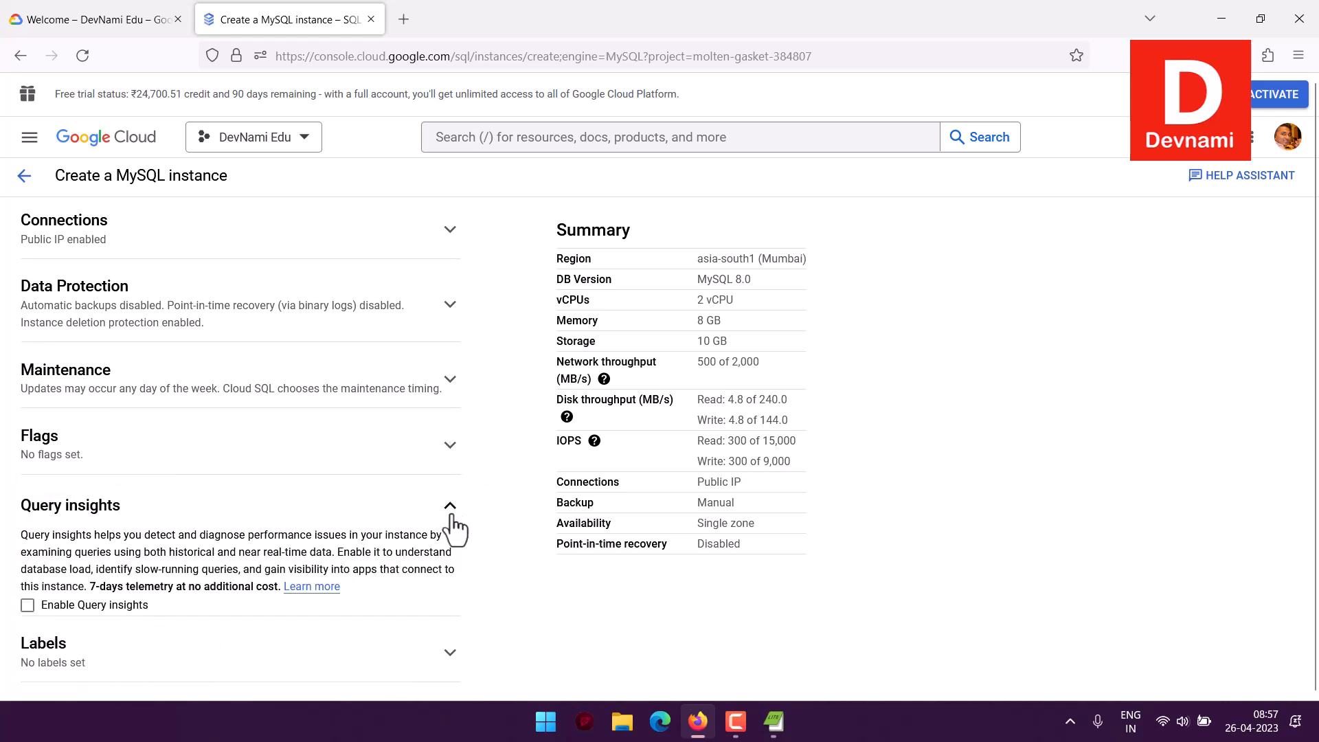
left_click(455, 509)
left_click(451, 587)
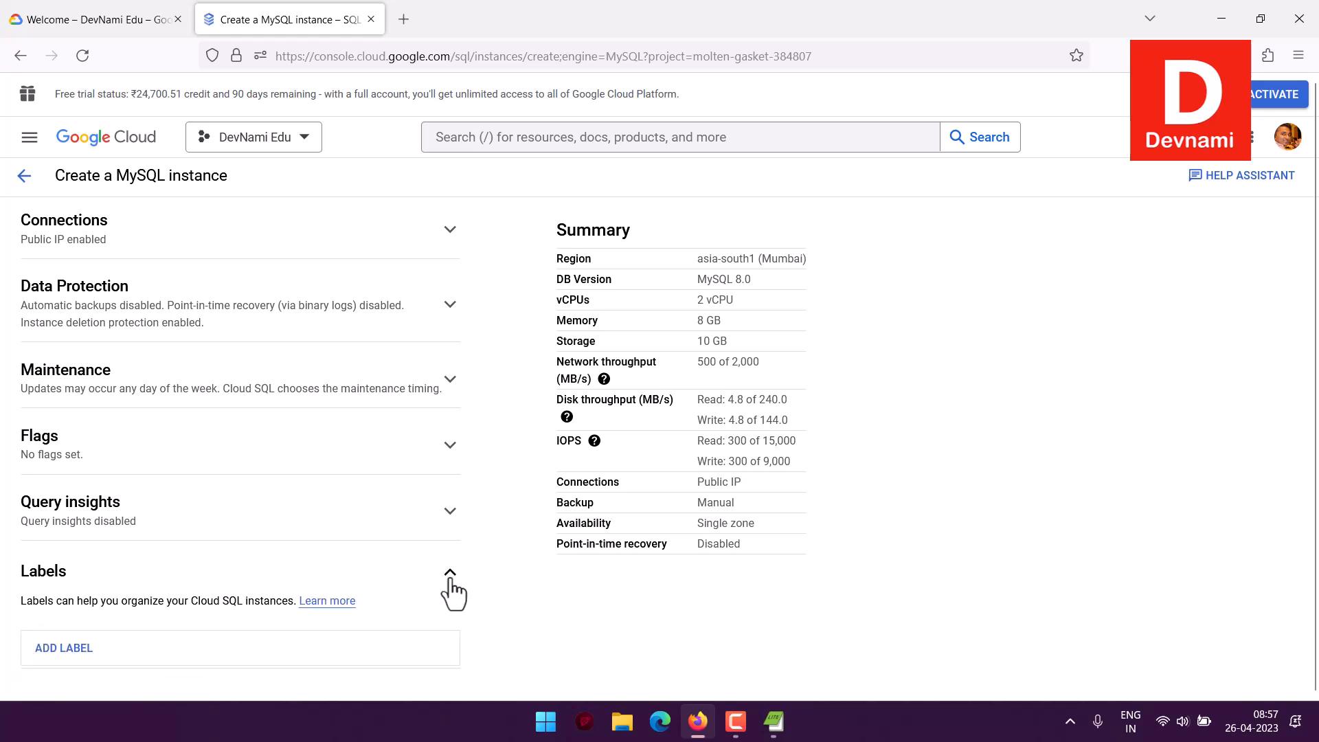
left_click(450, 588)
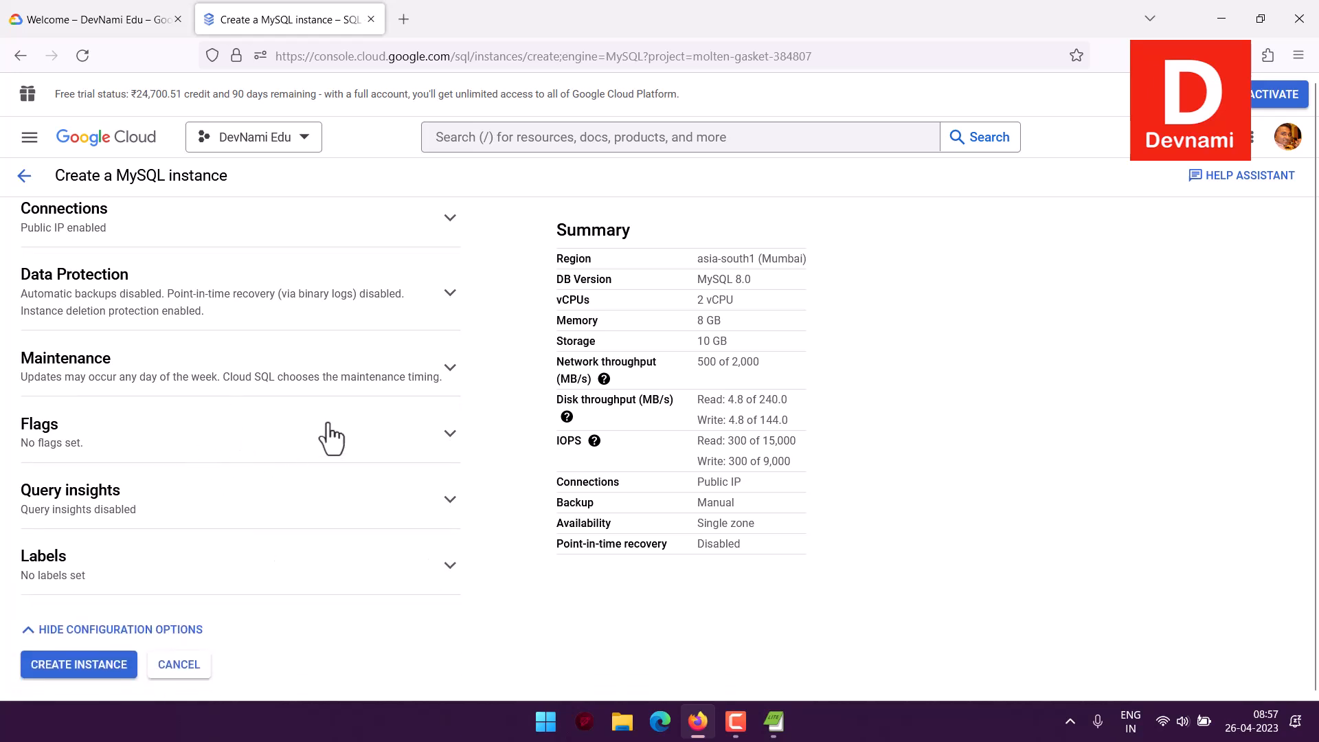
- Review the instance's region, database version, machine, storage and network values in the Summary
left_click_drag(564, 239, 712, 321)
left_click(749, 508)
left_click(712, 321)
left_click_drag(691, 270, 740, 378)
left_click(740, 378)
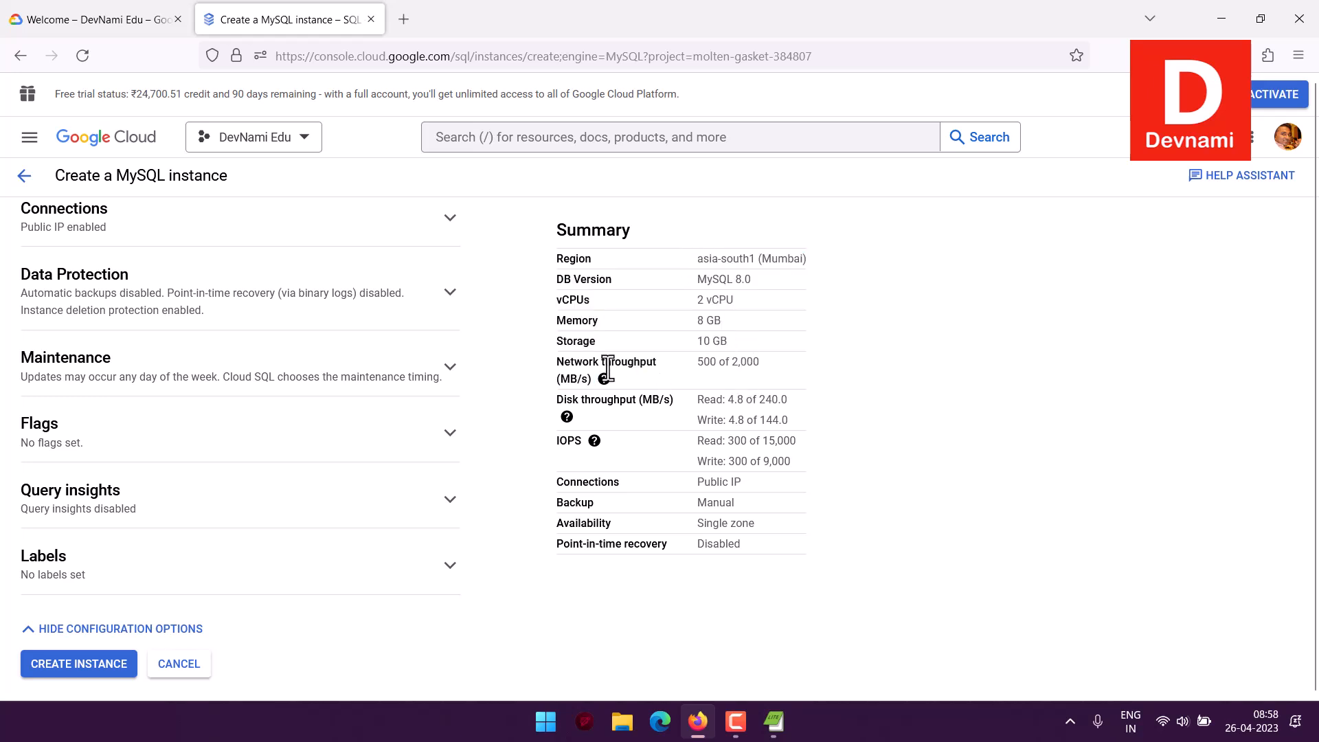
- Review the network throughput, disk throughput, IOPS, backup, availability and point-in-time recovery values in the Summary
left_click_drag(604, 364, 789, 398)
left_click(789, 393)
left_click_drag(719, 302, 776, 365)
left_click(776, 364)
left_click_drag(728, 402, 790, 423)
left_click(796, 432)
left_click_drag(587, 506, 744, 552)
left_click(745, 553)
left_click(750, 544)
left_click_drag(599, 527, 762, 523)
left_click(798, 521)
- Recheck the devmysql instance form from the instance info to the labels and create the instance
scroll(666, 398, "up", 15)
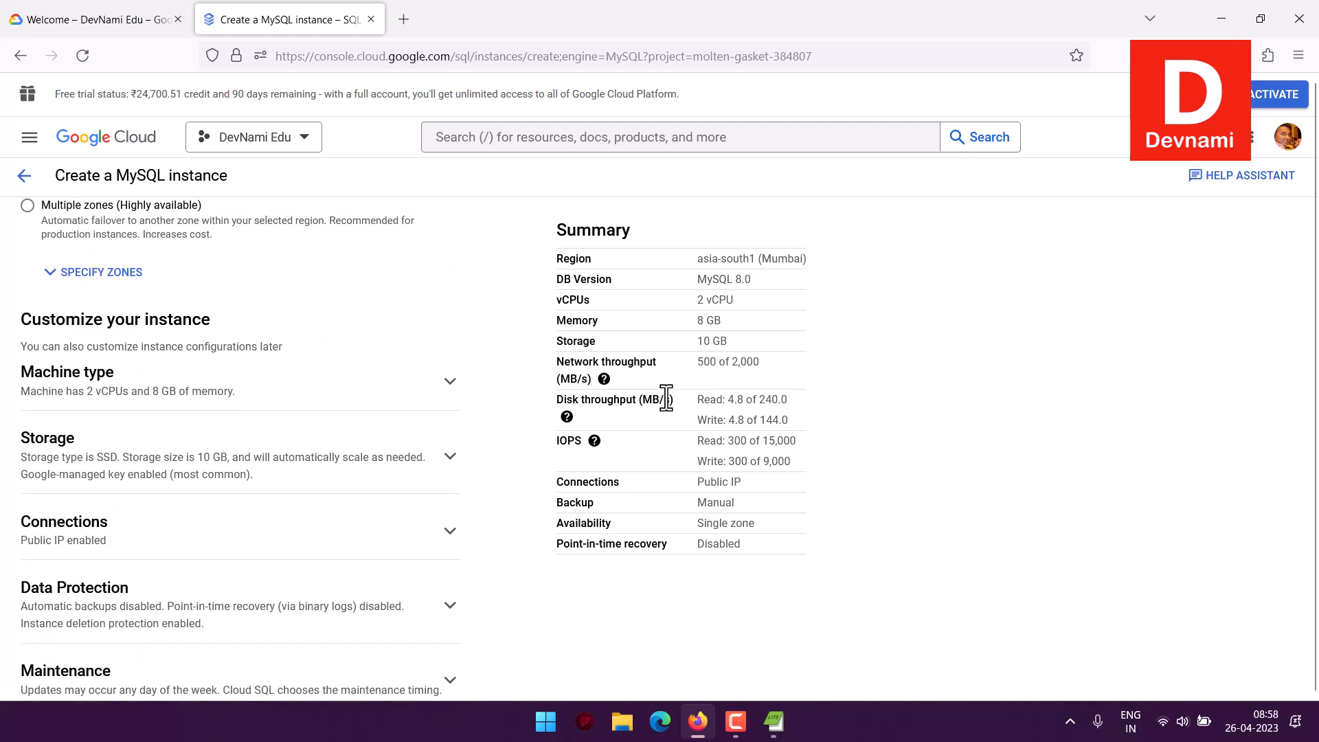
scroll(667, 399, "up", 5)
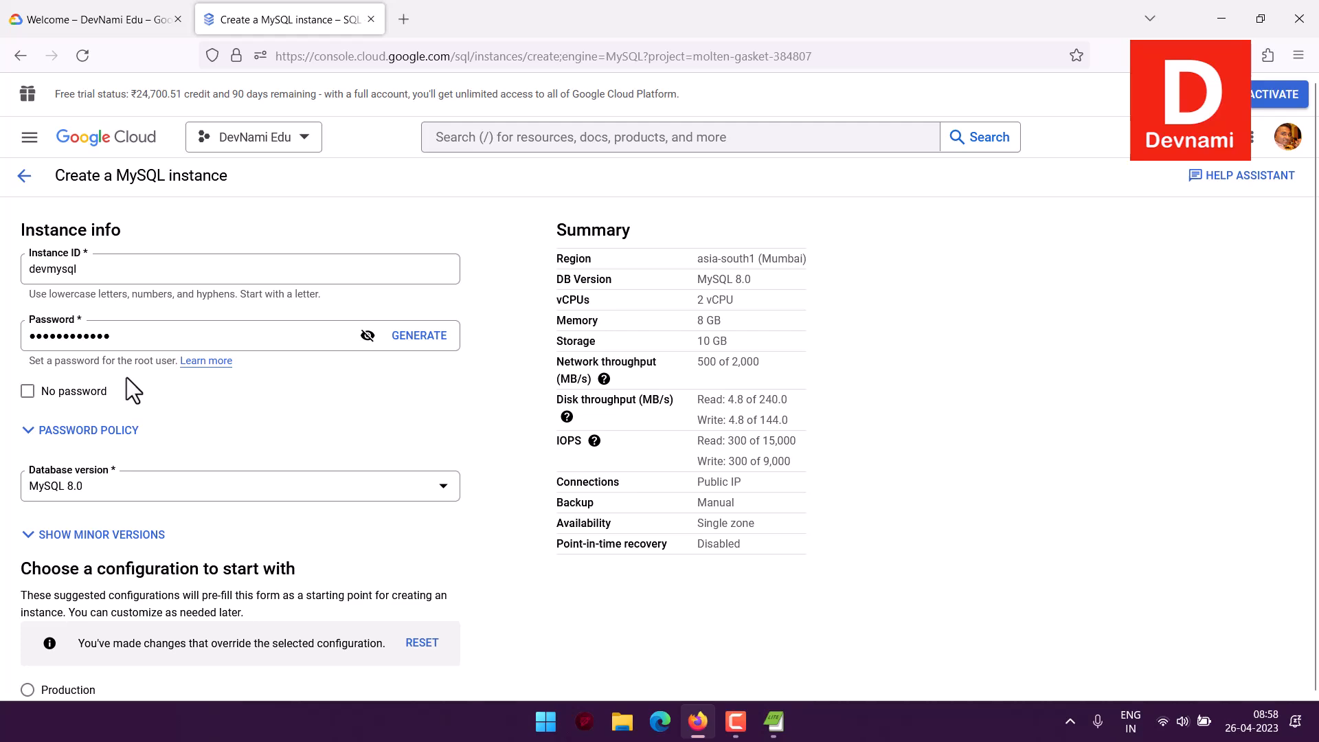
scroll(743, 464, "down", 15)
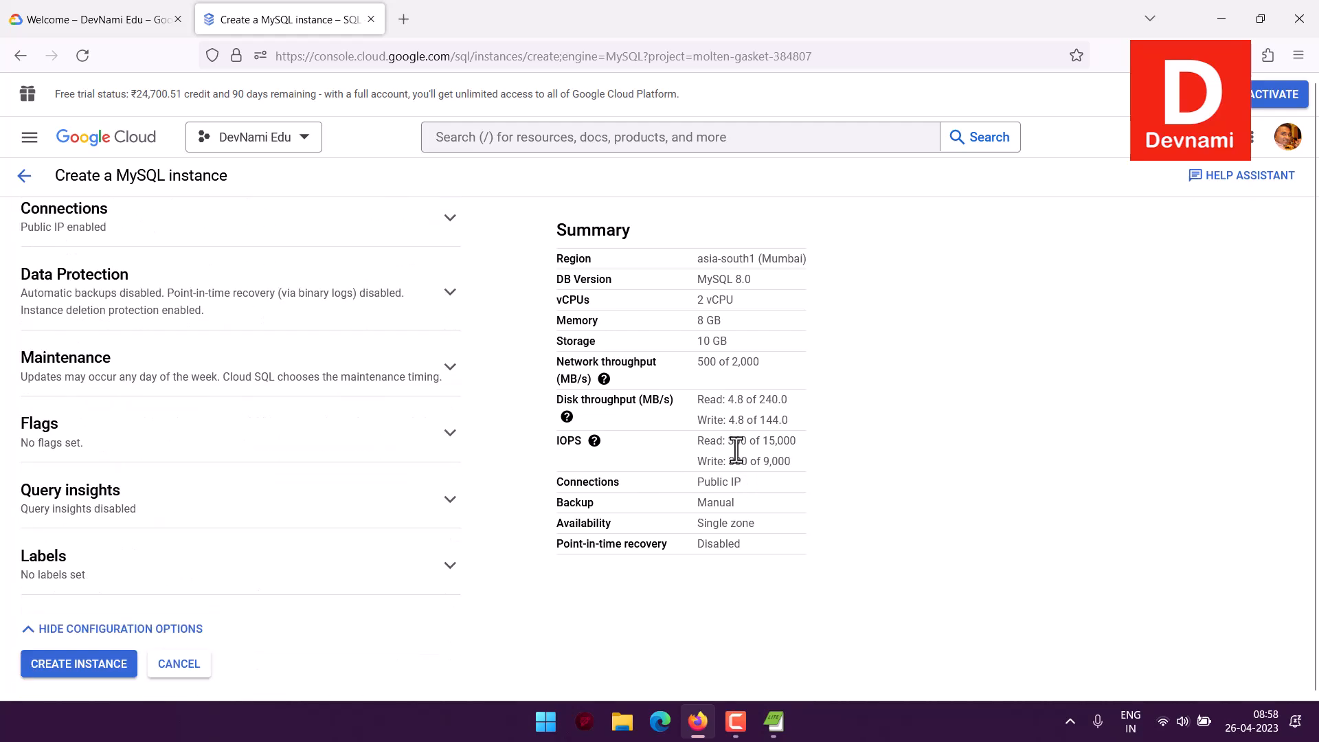
left_click(117, 665)
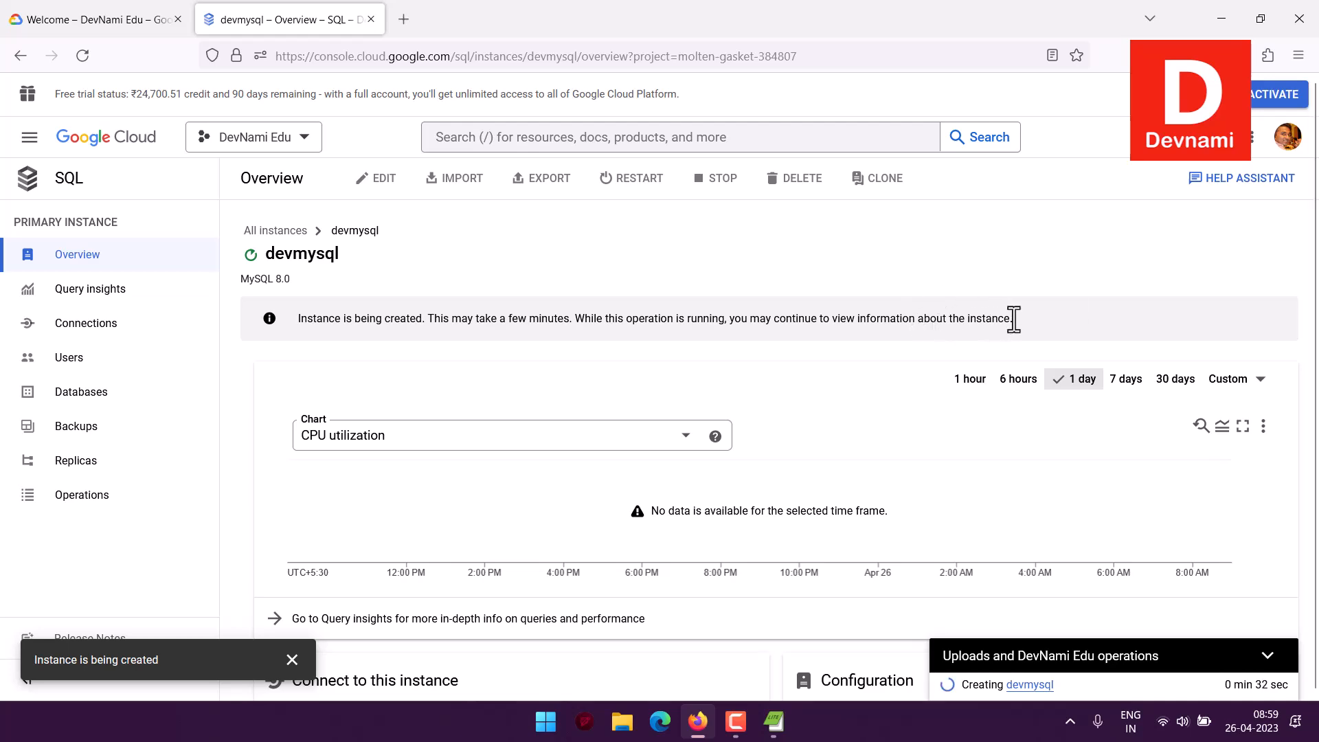
- Examine the devmysql overview, covering its creation status, utilization chart, connection details and configuration
scroll(1169, 320, "down", 5)
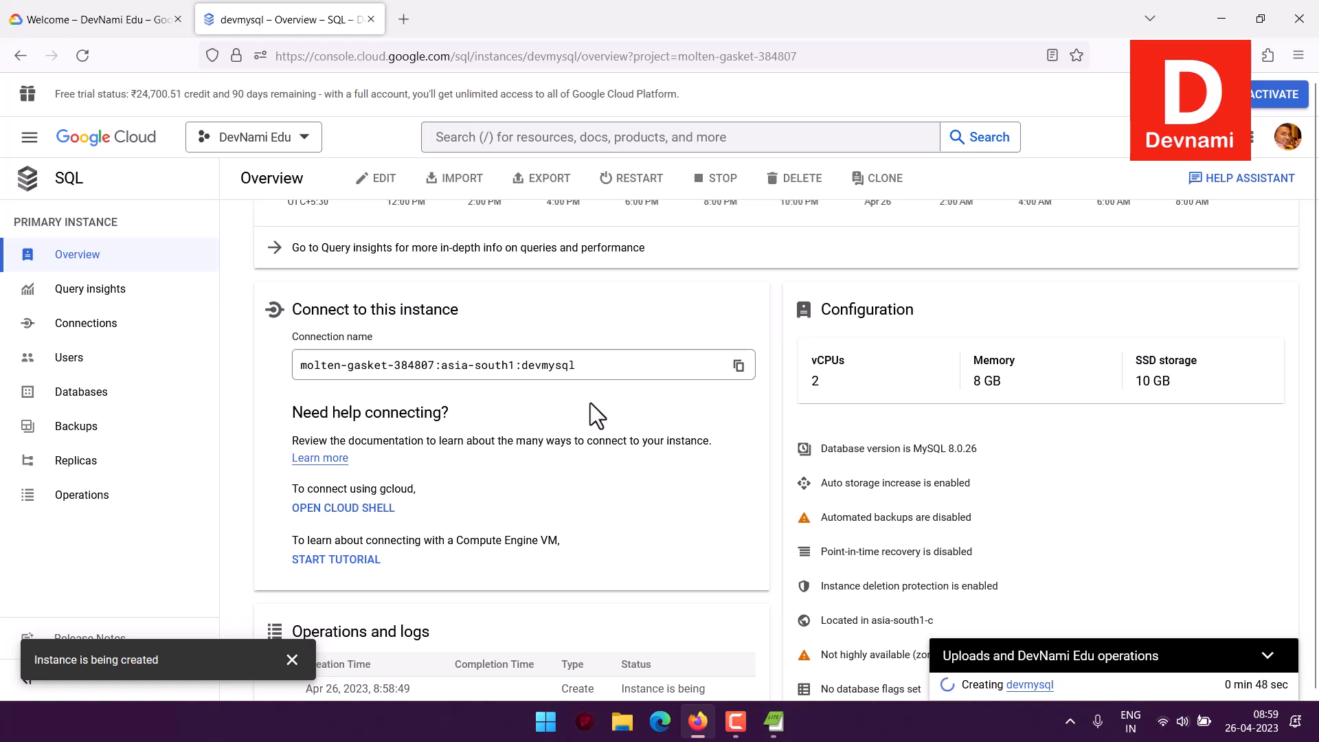
scroll(591, 406, "down", 5)
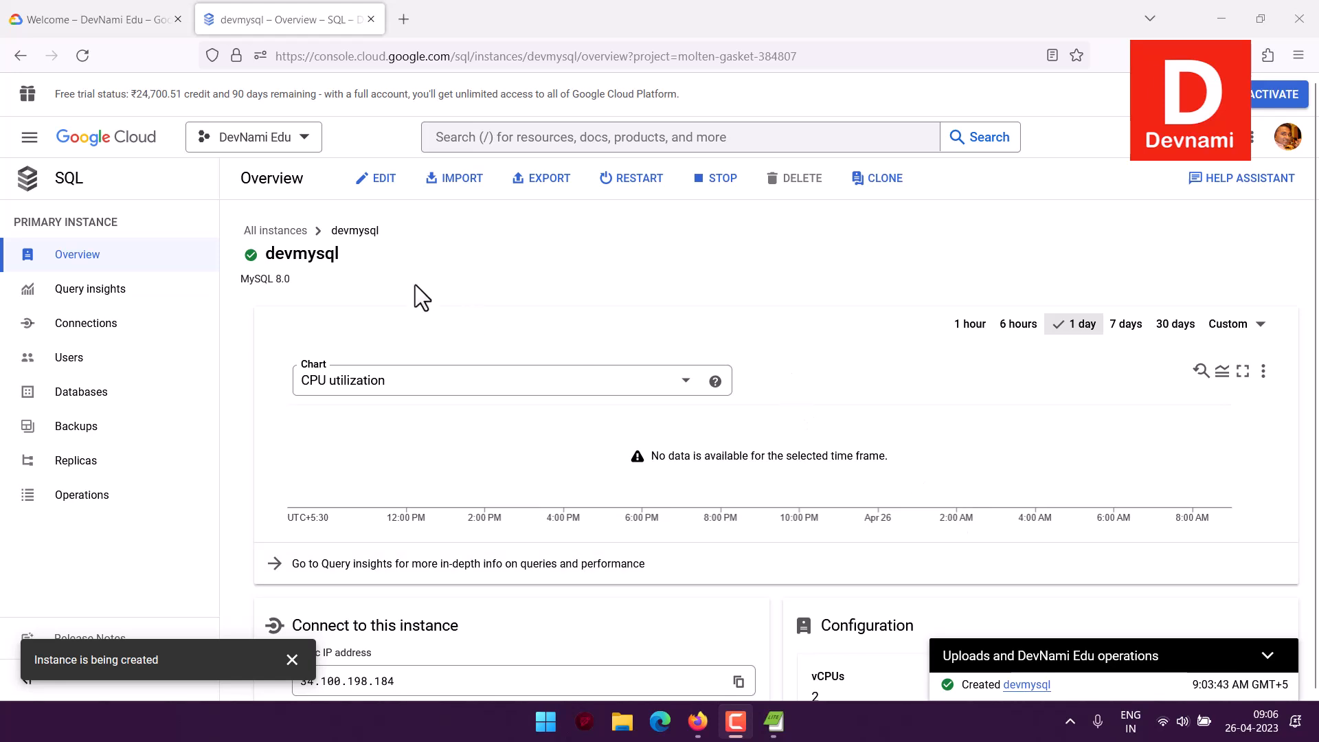
left_click_drag(267, 252, 347, 264)
left_click(352, 273)
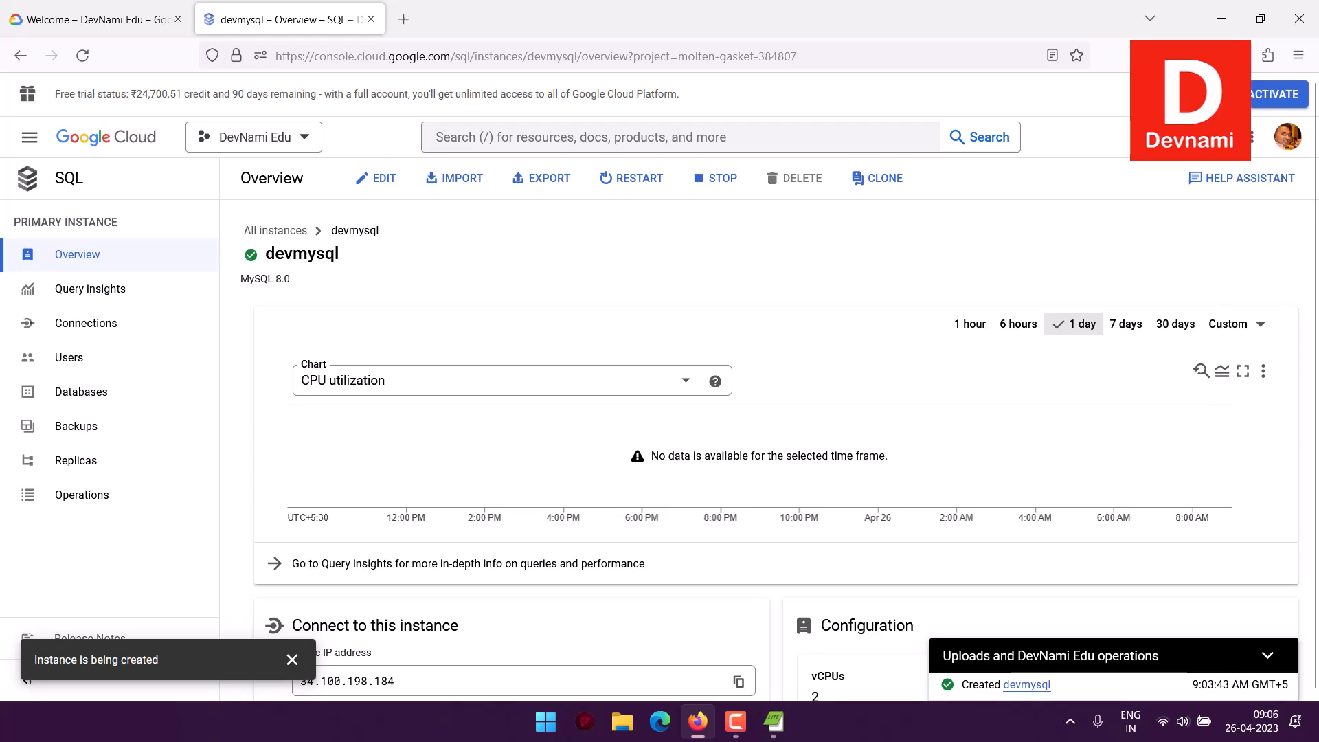
scroll(1205, 246, "down", 8)
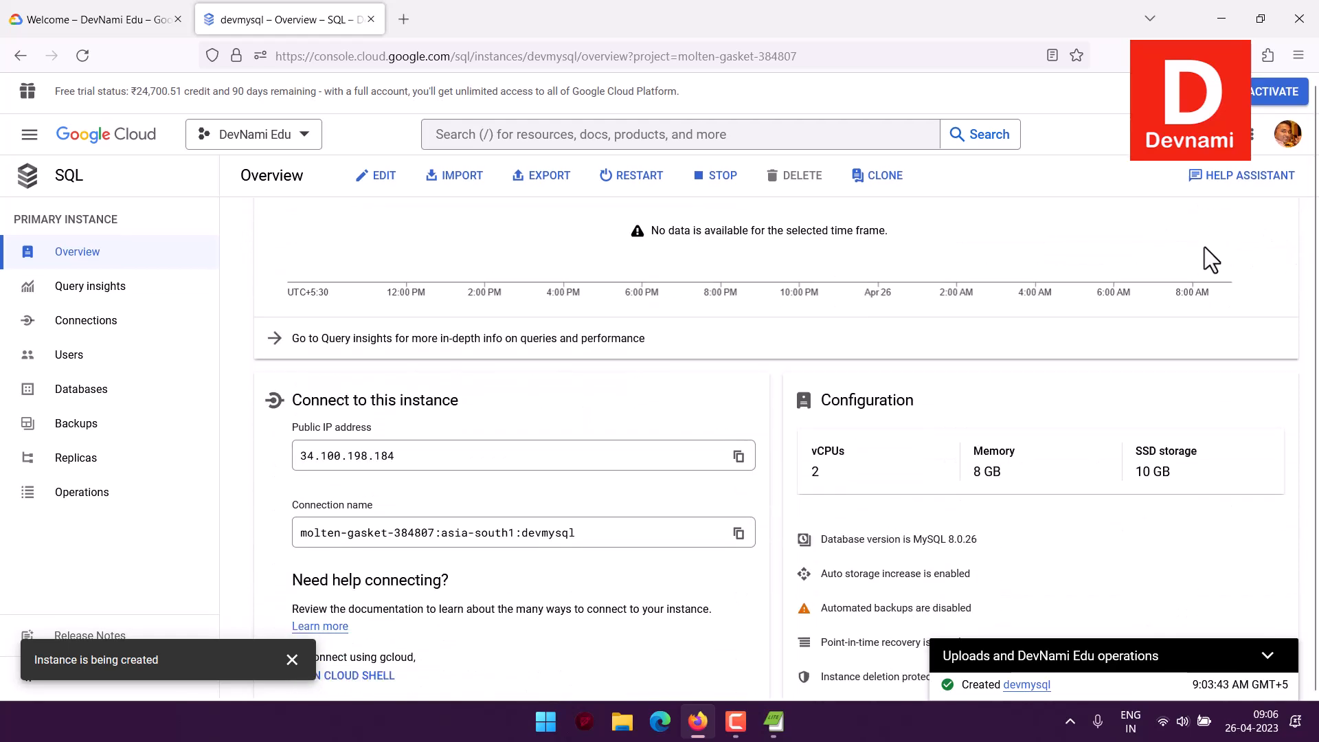
scroll(1202, 255, "up", 3)
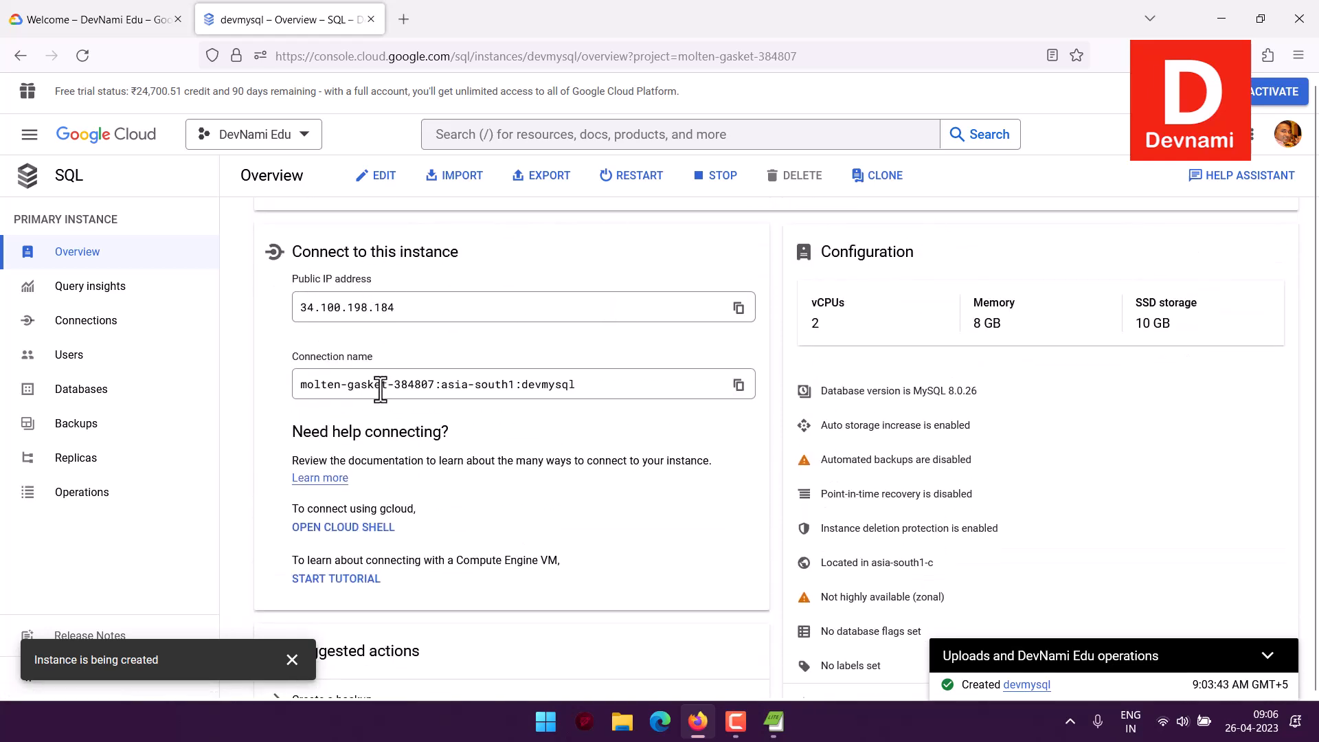
scroll(794, 368, "up", 5)
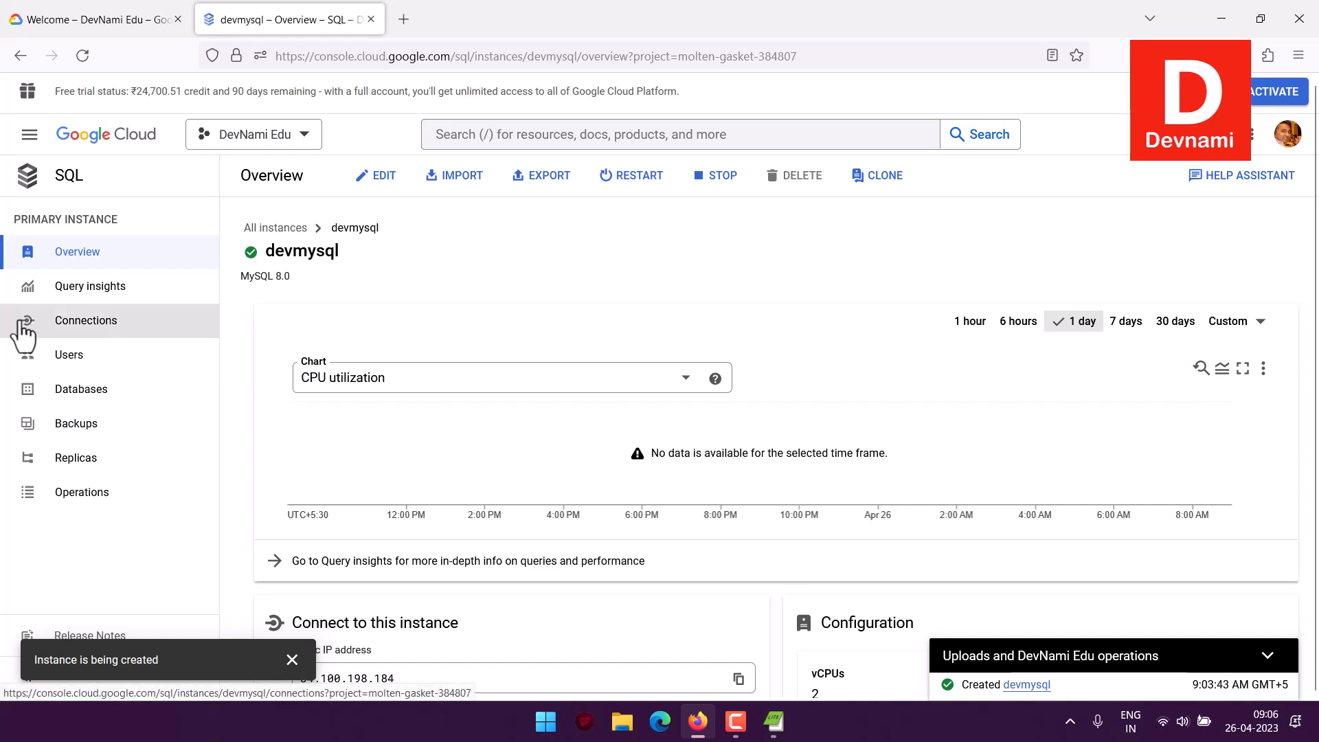
- View the devmysql connections summary with its networking and security details, and collapse the operations status list
left_click(50, 338)
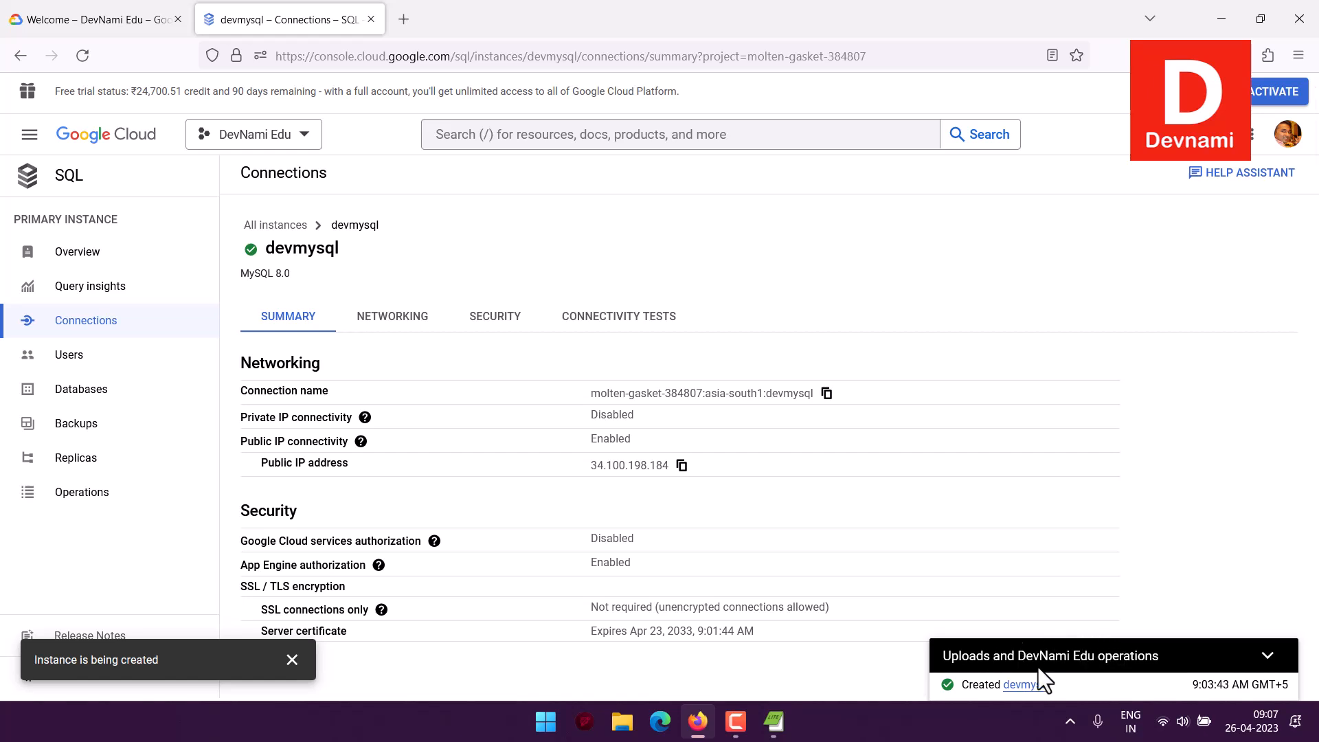
left_click(1265, 656)
left_click_drag(276, 250, 353, 248)
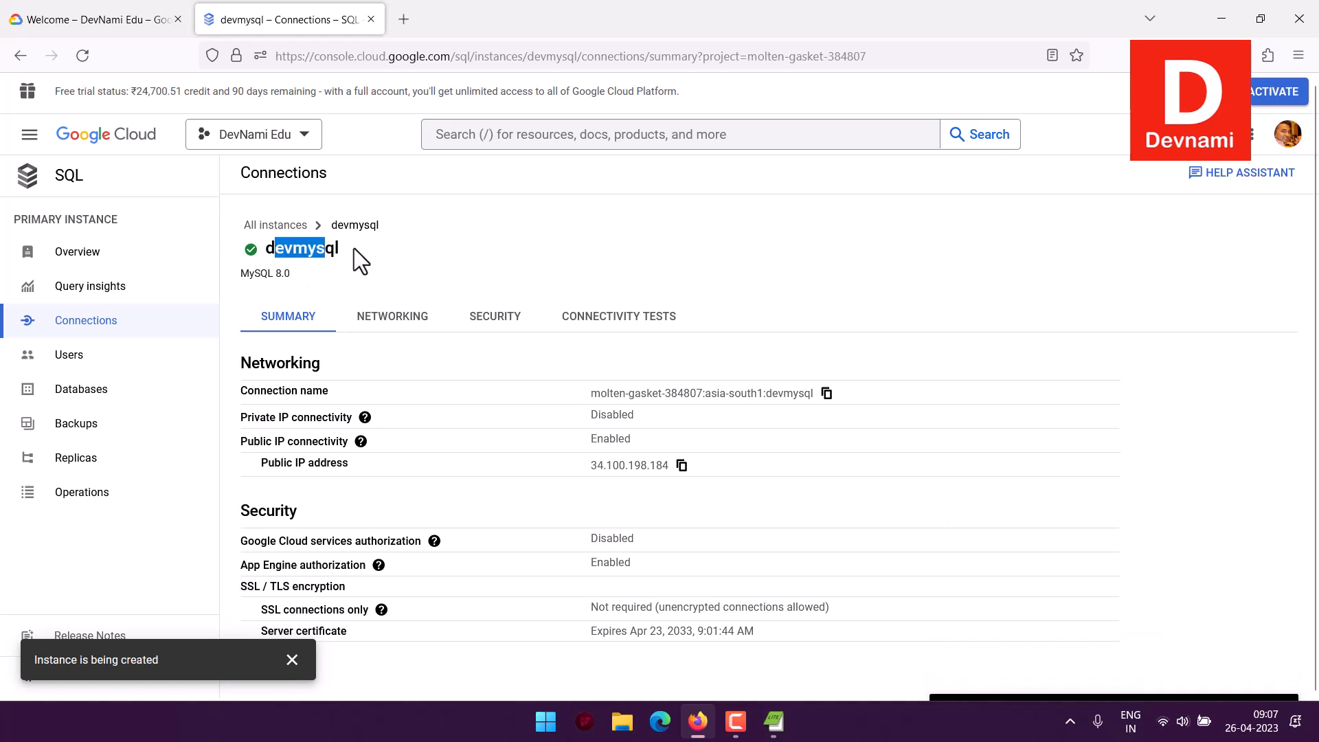
left_click(412, 249)
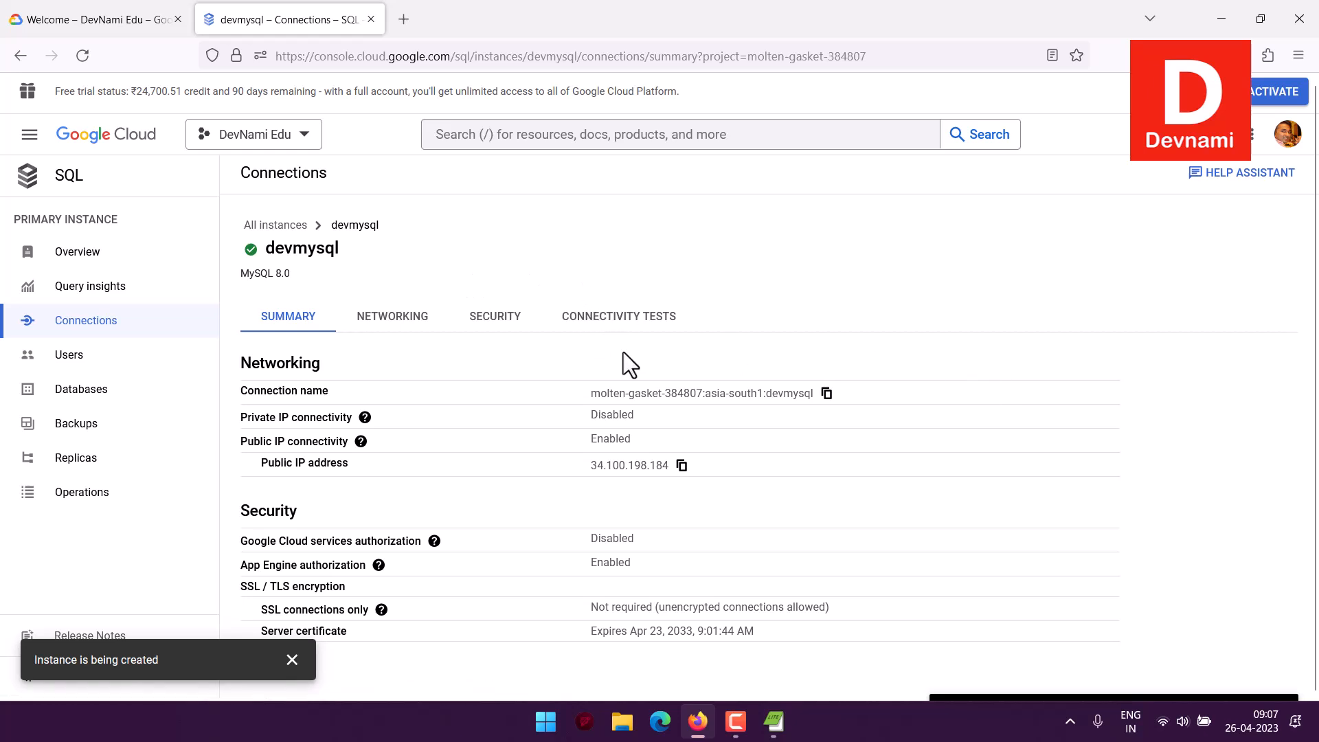
- Examine the instance's networking settings for IP assignment, authorized networks and service authorization, and dismiss the creation notification
left_click(388, 321)
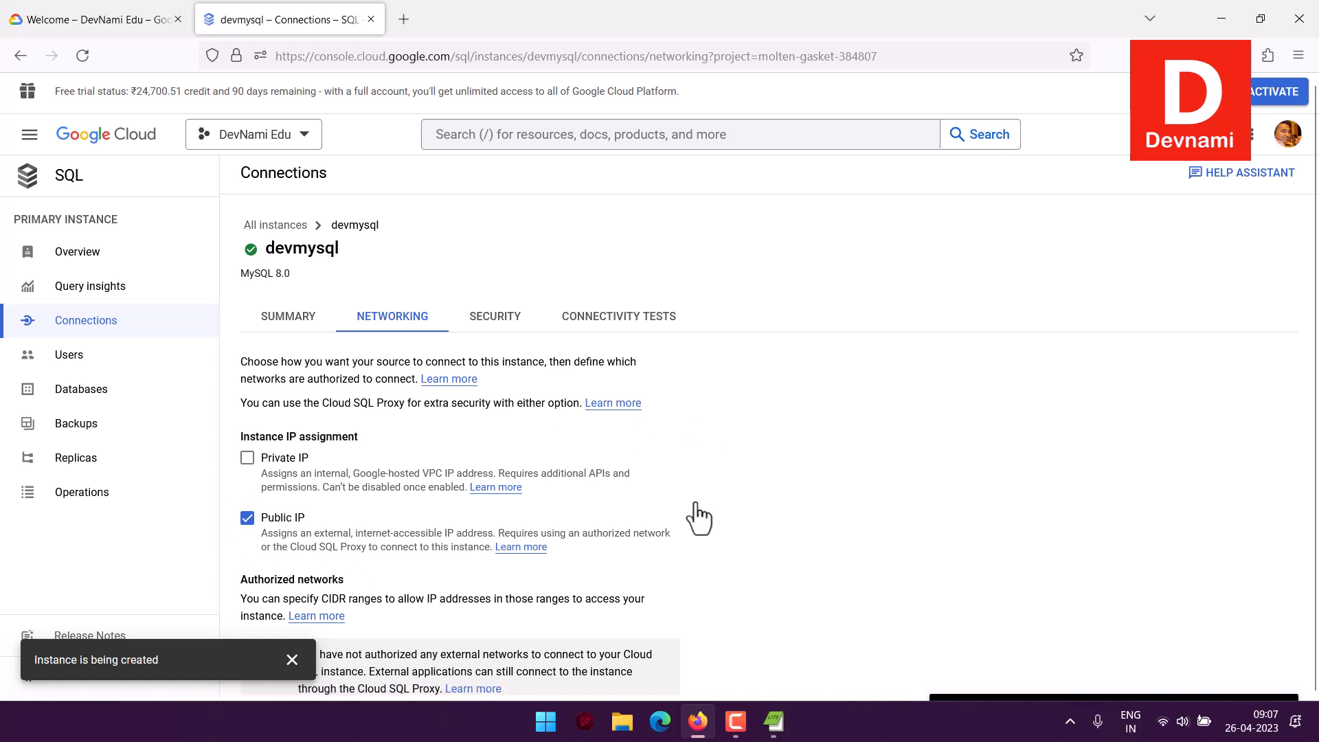
scroll(818, 473, "down", 3)
scroll(819, 473, "down", 2)
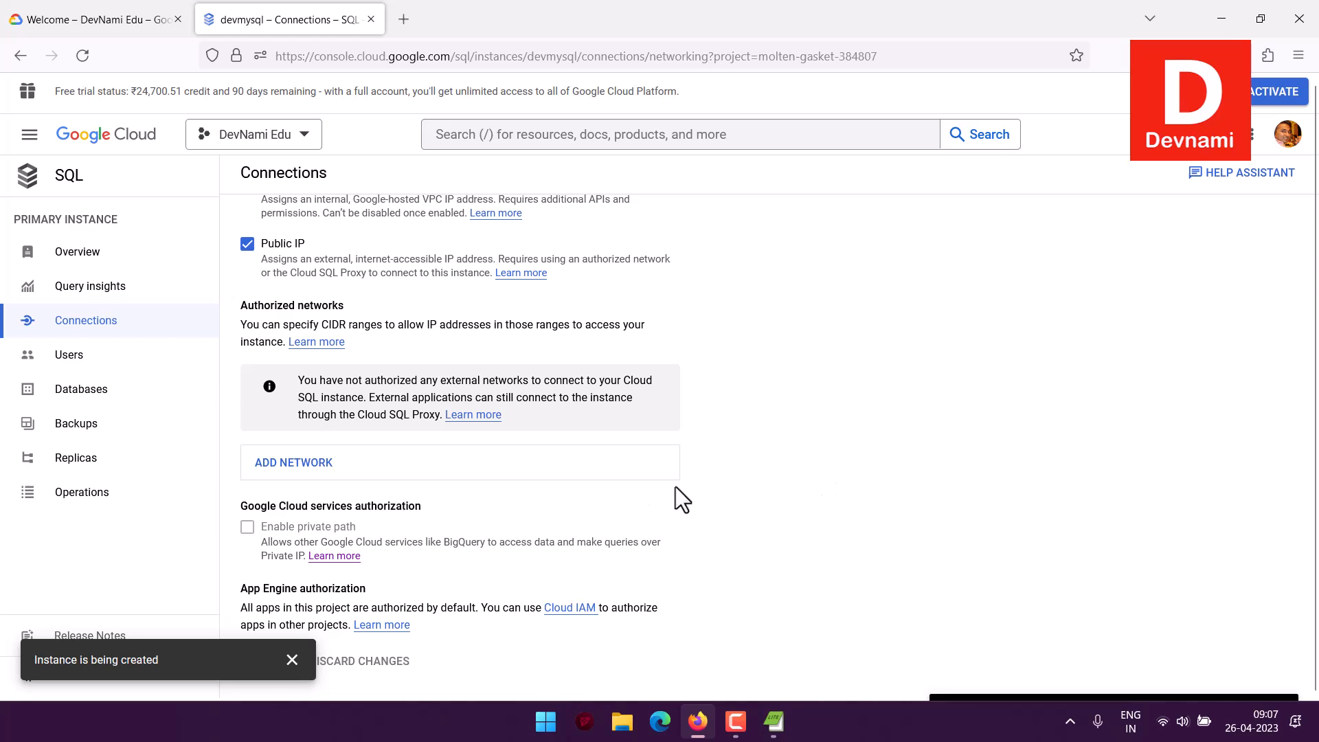
scroll(675, 486, "up", 1)
scroll(753, 329, "up", 2)
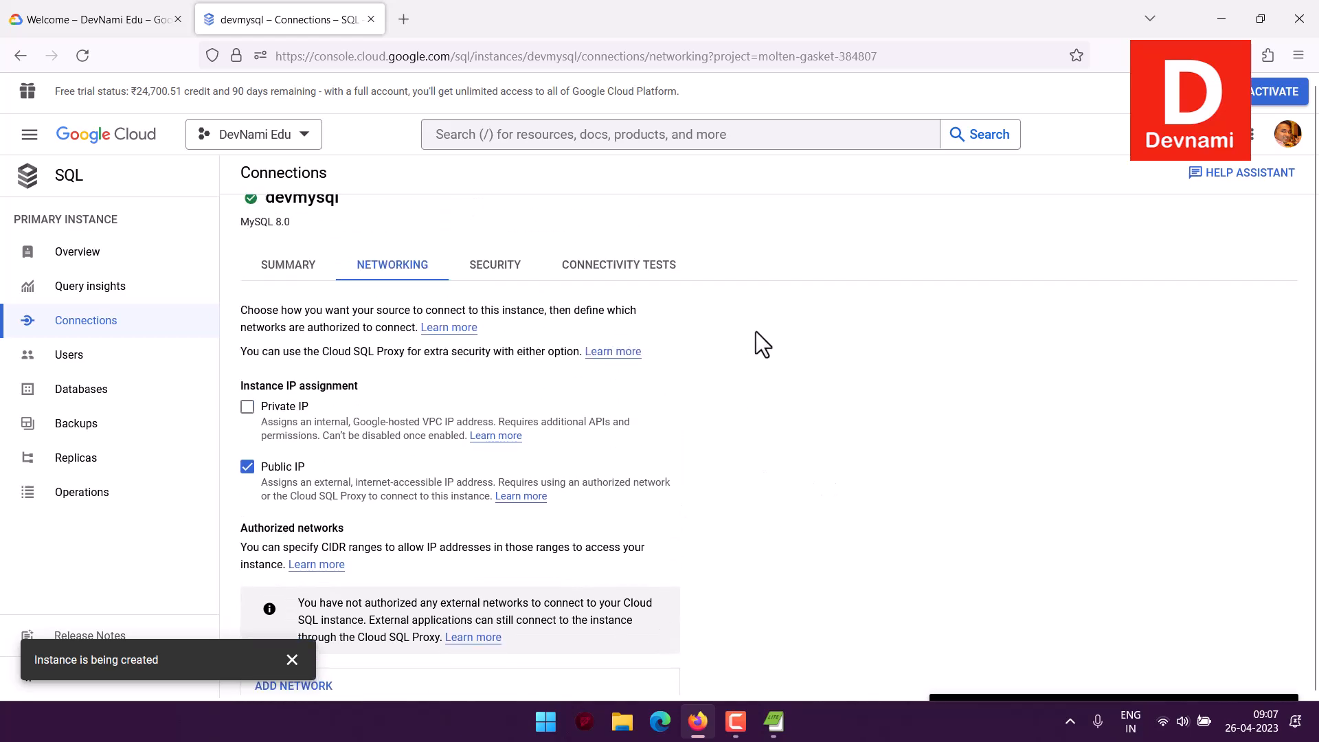
scroll(755, 331, "down", 3)
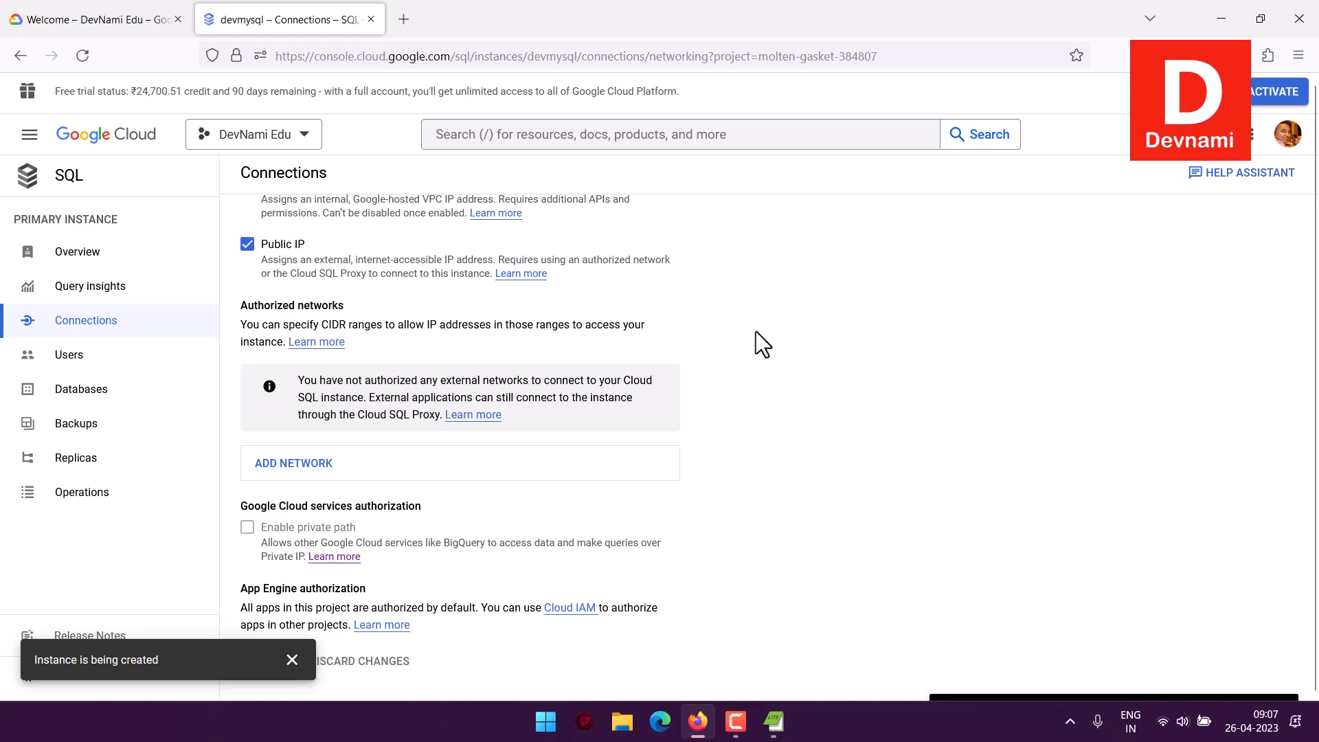
left_click(292, 659)
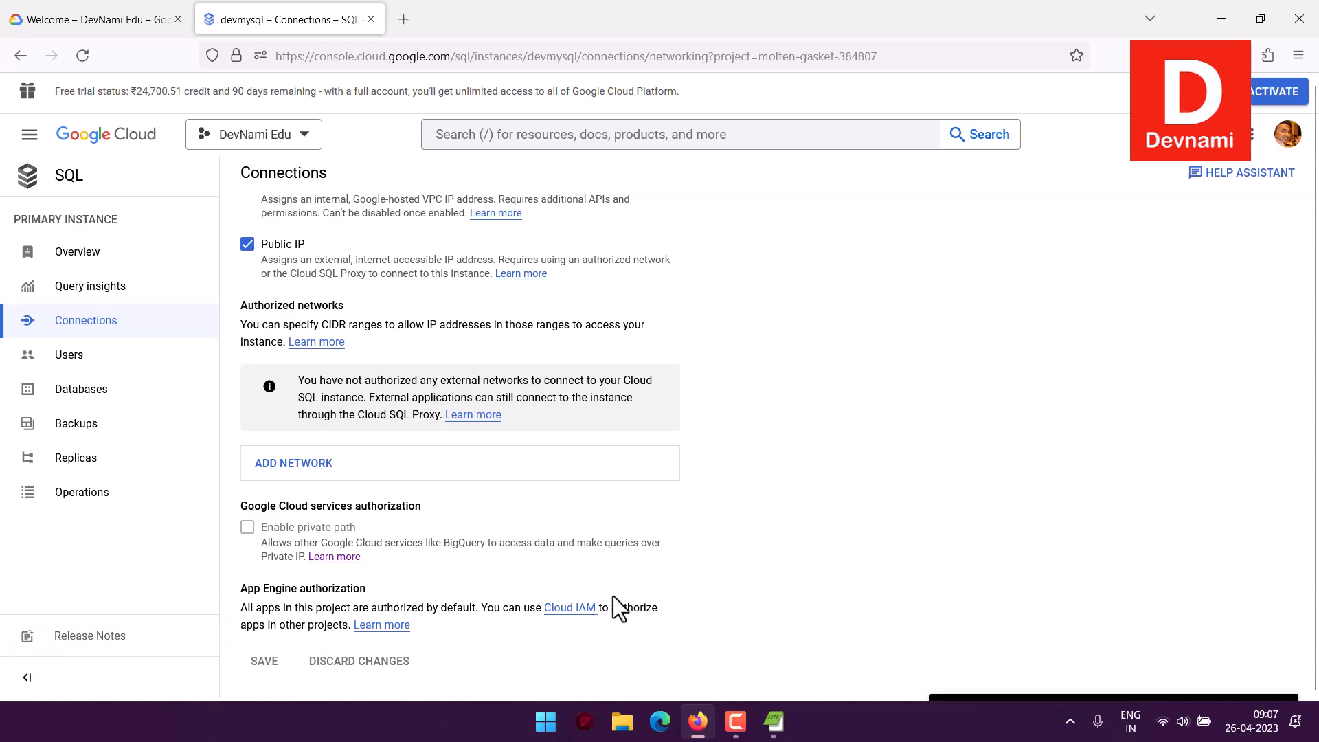
scroll(651, 575, "up", 4)
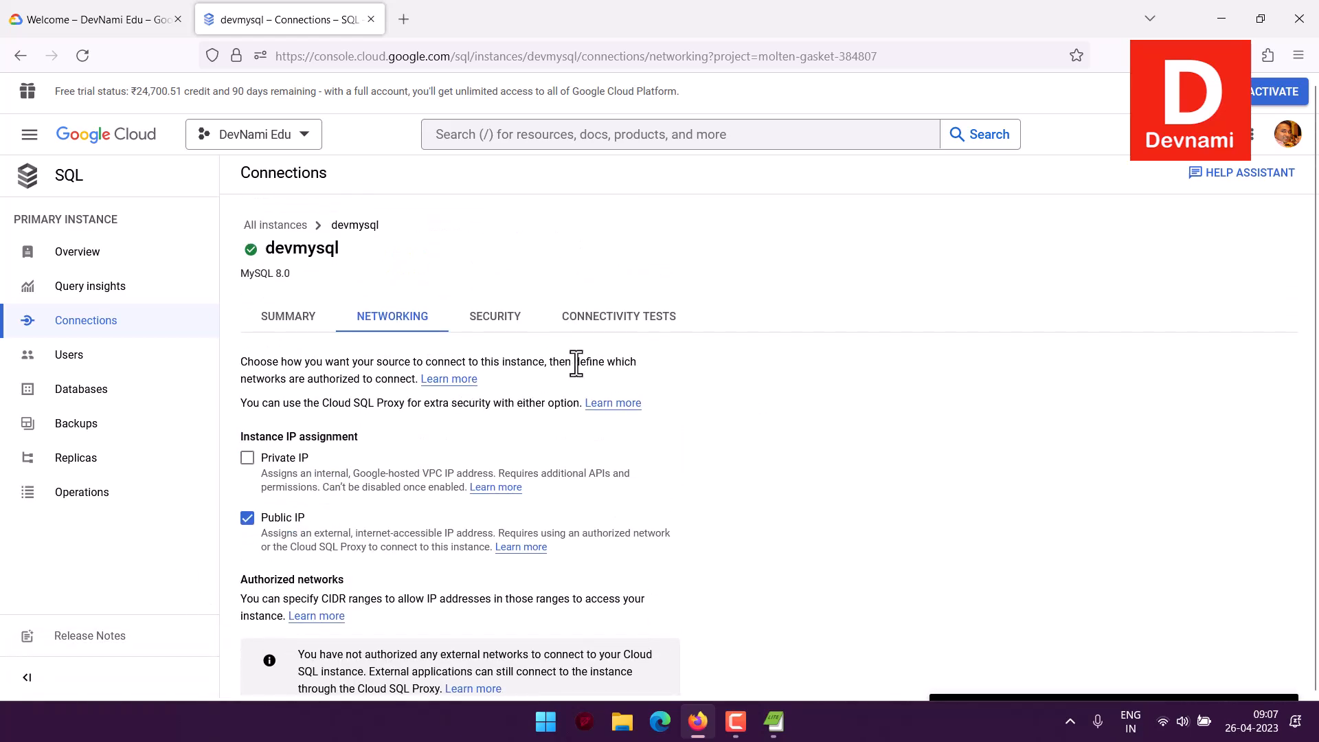
- Examine the connection security settings for SSL encryption and server and client certificates, and view the connectivity tests page
left_click(526, 321)
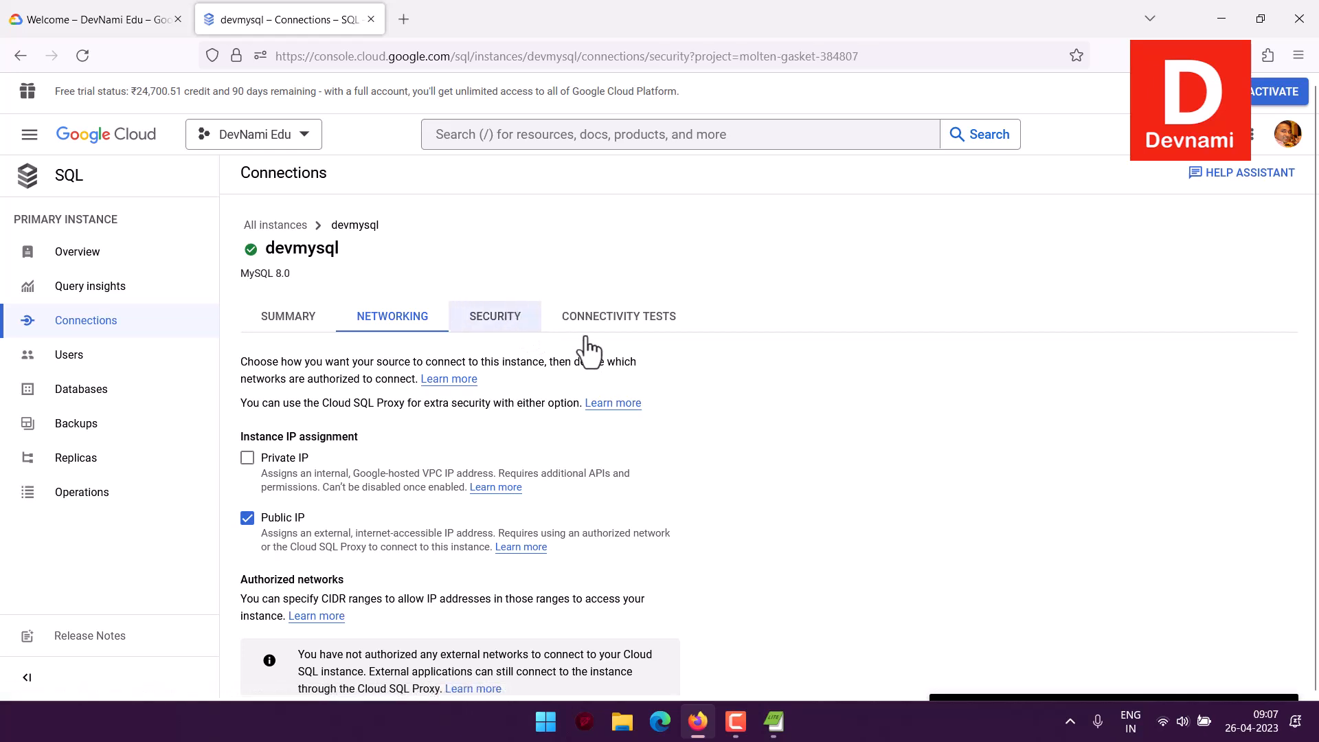
scroll(307, 390, "down", 1)
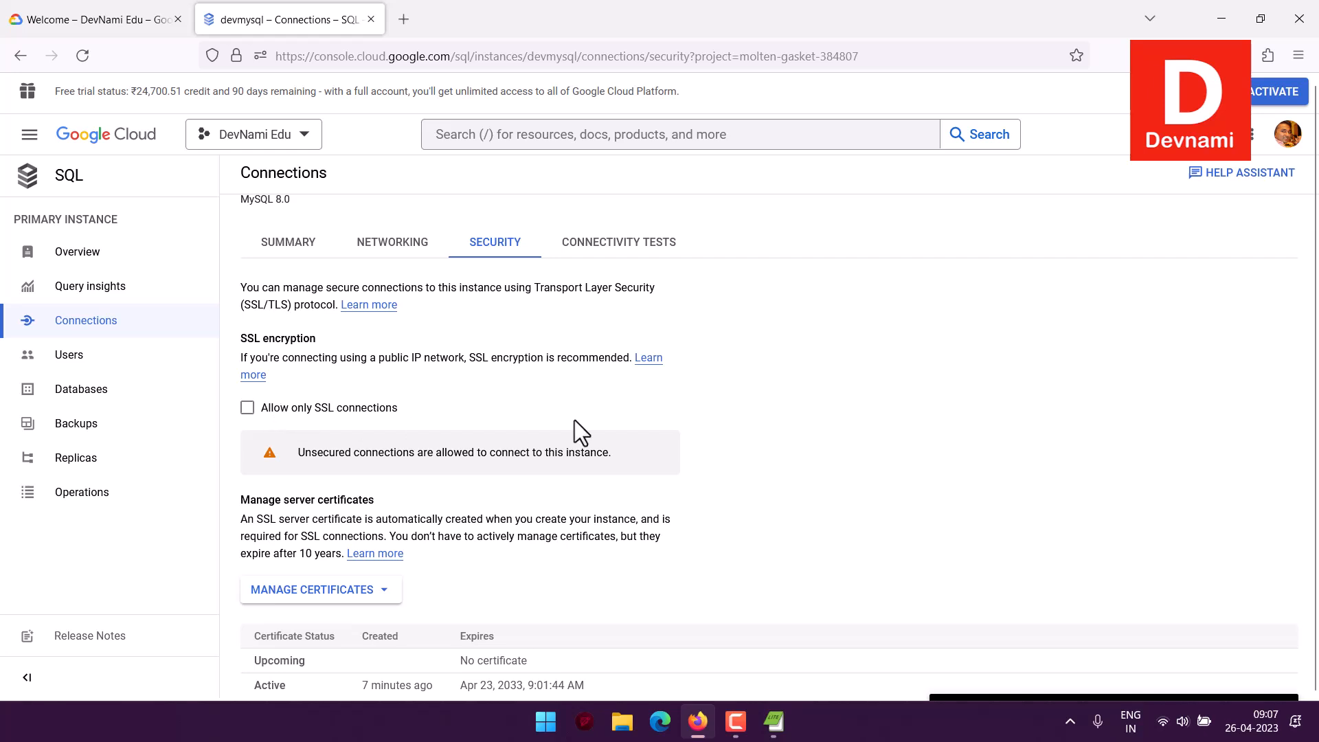
scroll(741, 414, "down", 5)
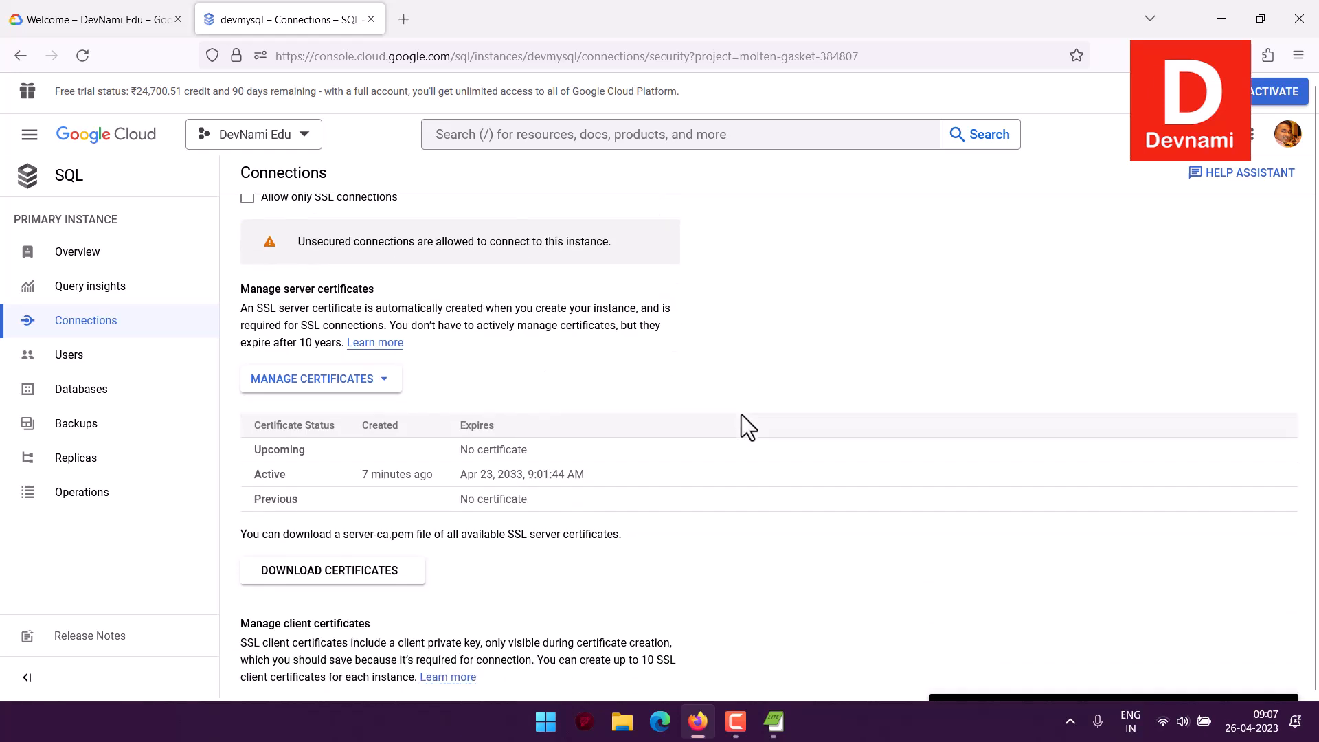
scroll(740, 414, "down", 2)
scroll(727, 410, "up", 8)
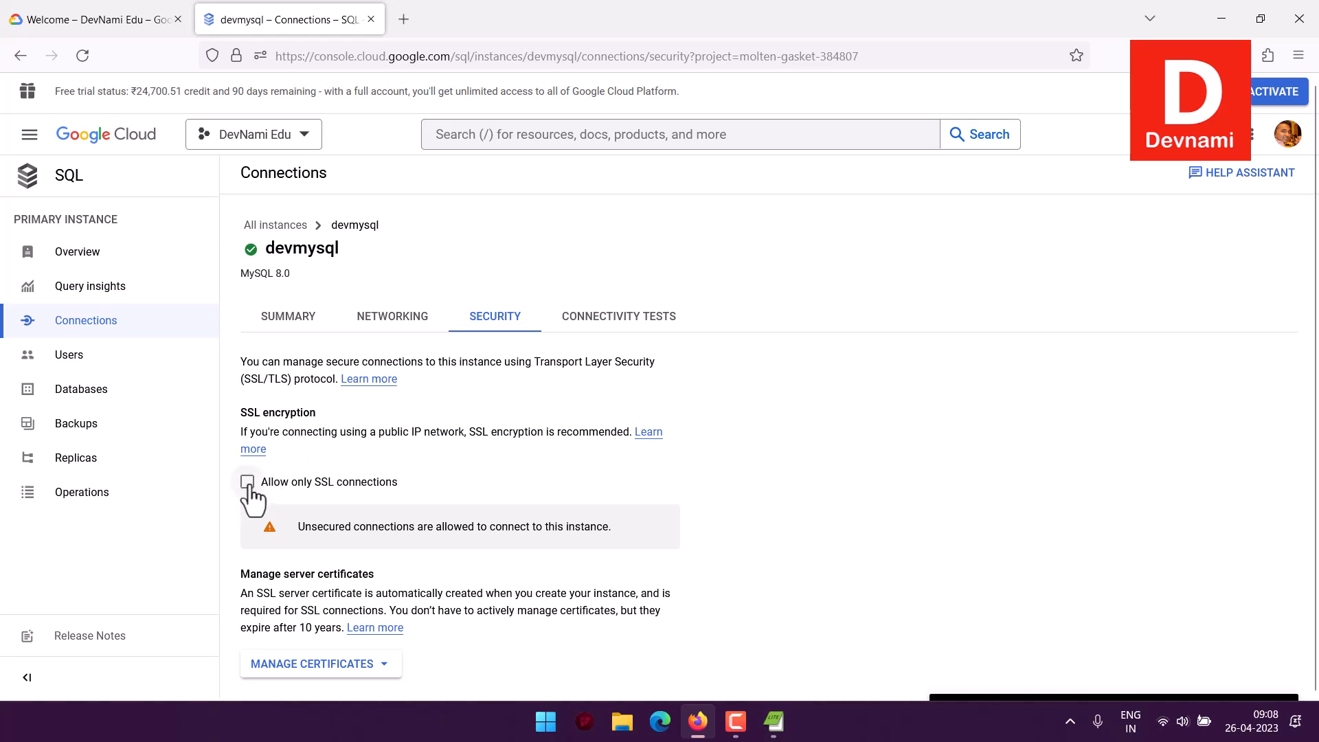
left_click(582, 327)
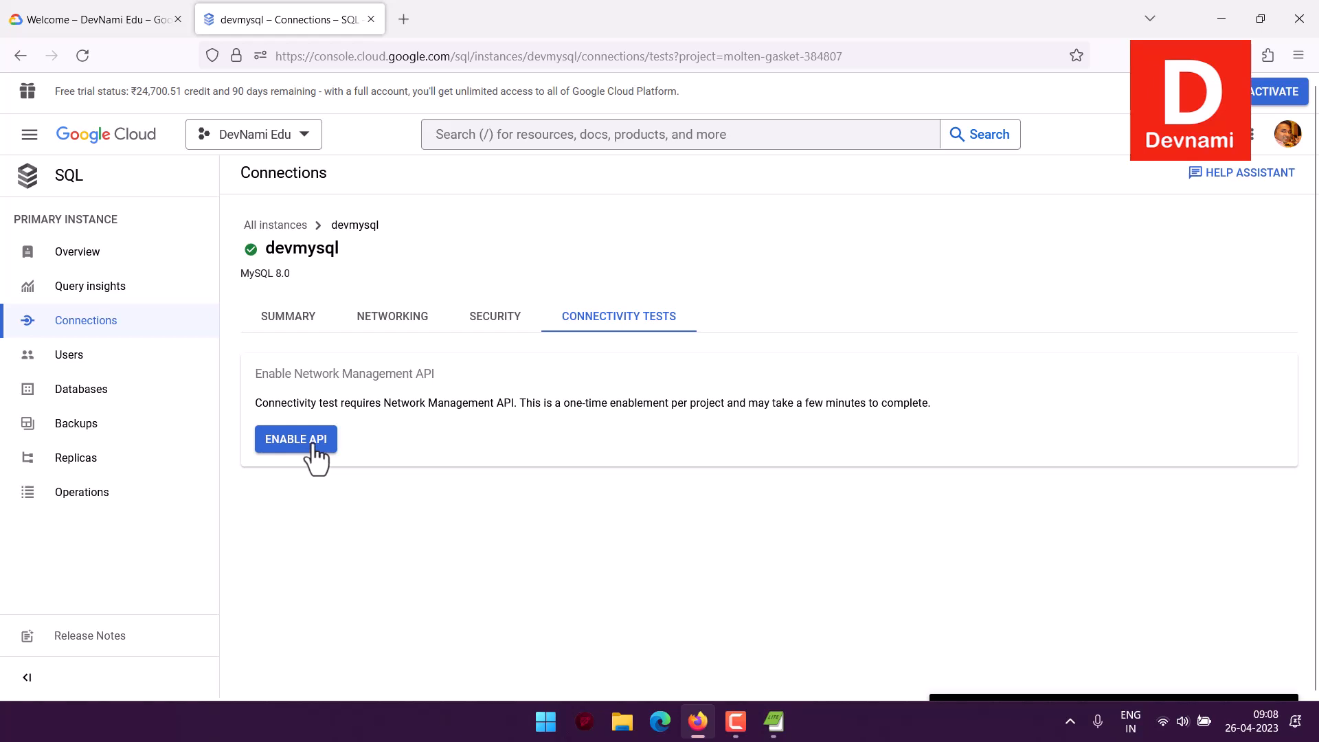
- View the instance's databases list, and return to the overview to check its CPU utilization chart, connection details and configuration
left_click(81, 390)
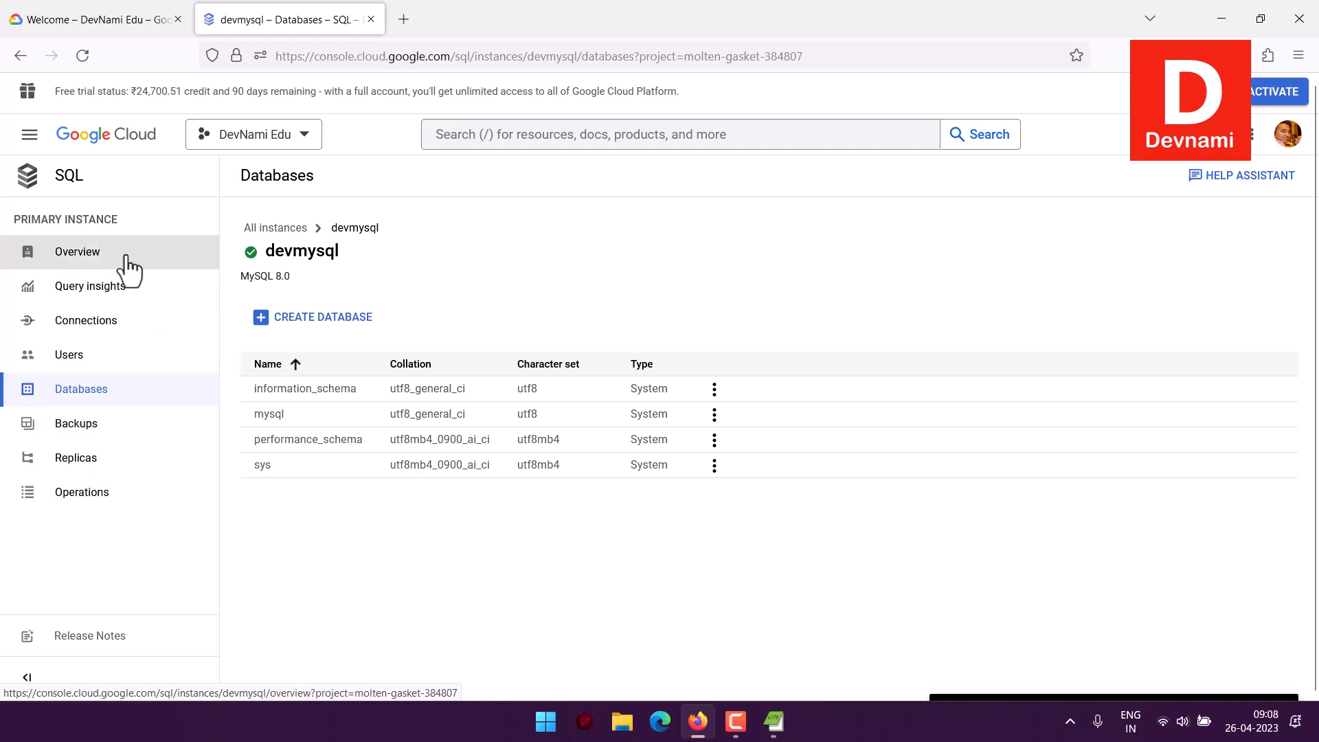
left_click(23, 267)
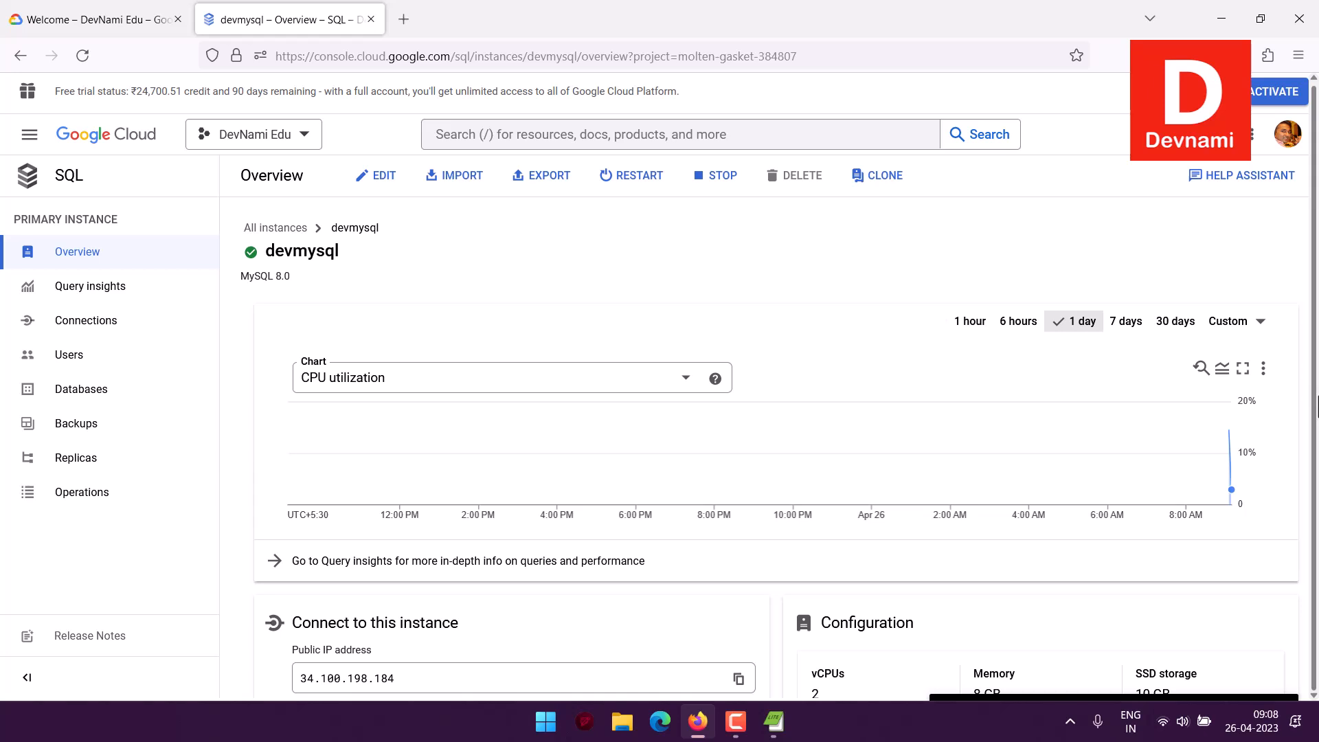
scroll(1314, 447, "down", 2)
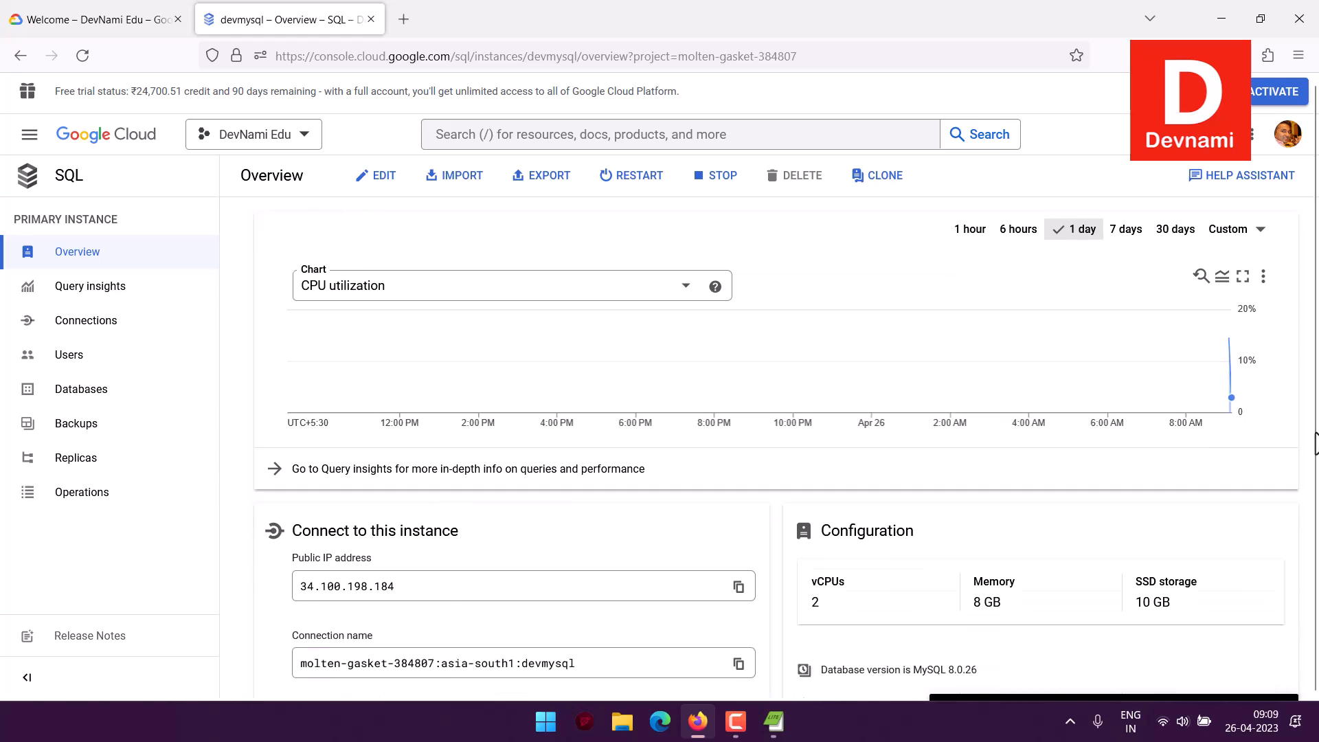
scroll(1314, 446, "down", 3)
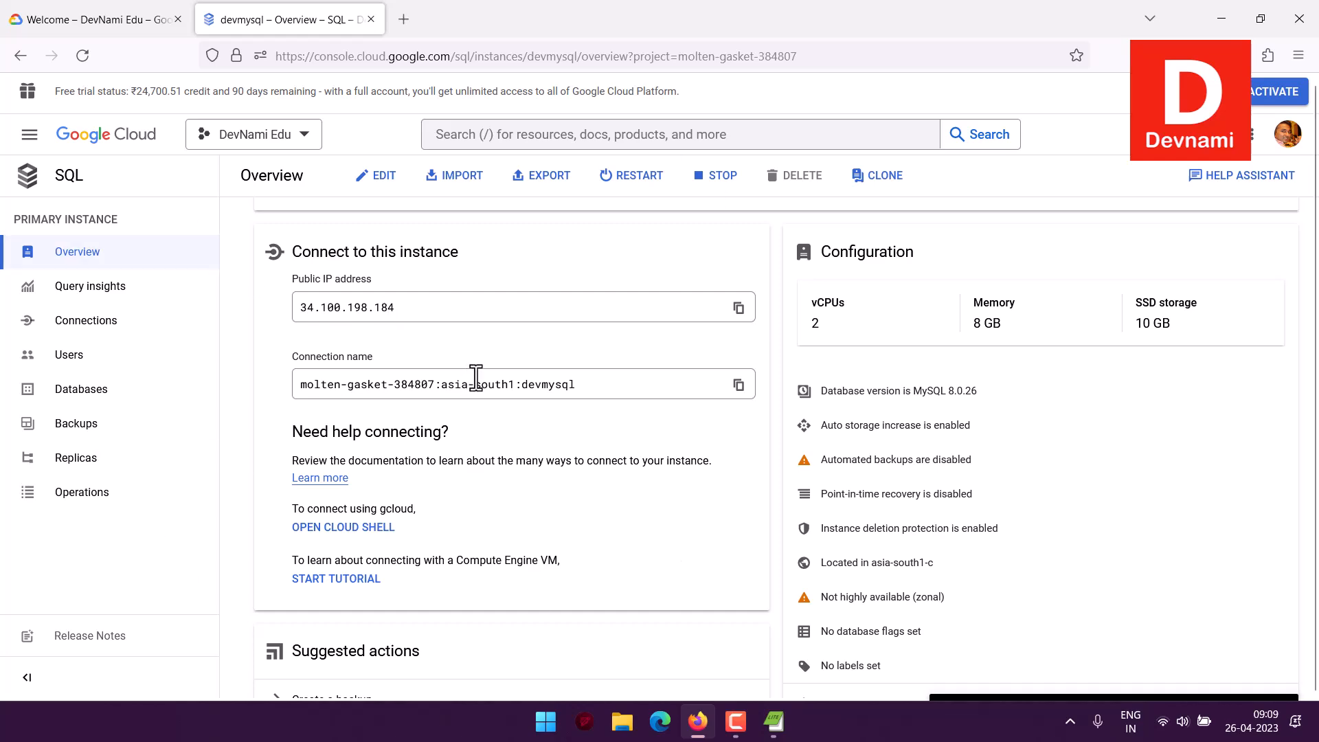
scroll(475, 370, "up", 5)
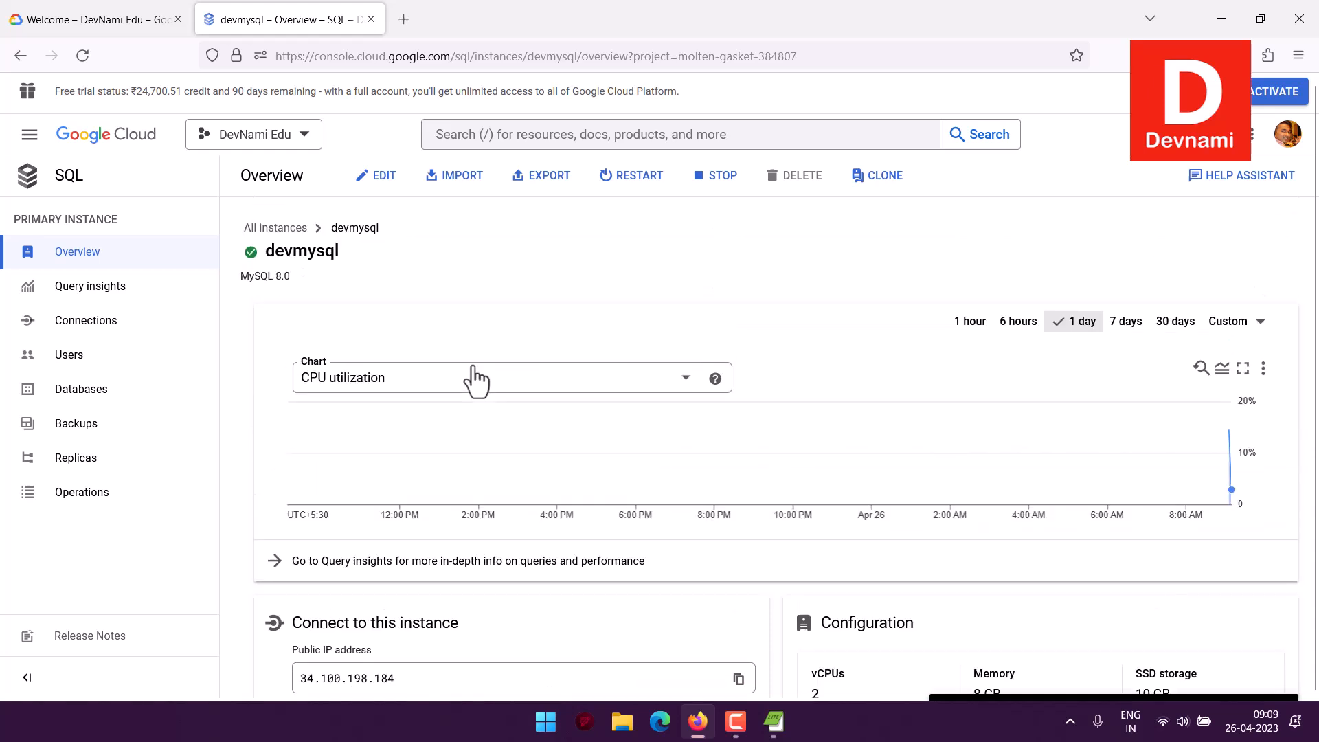